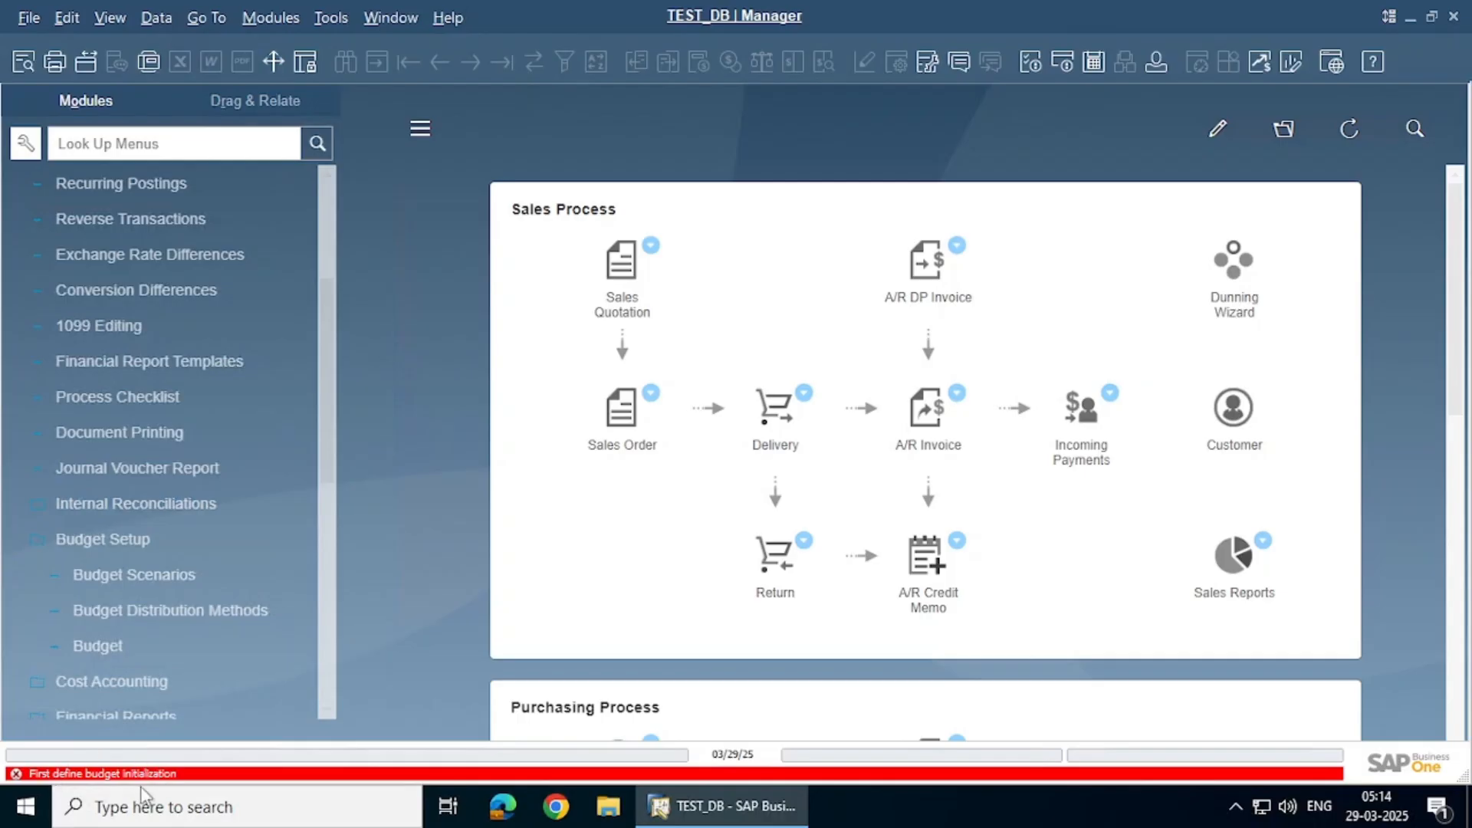
Try Budget Scenarios and Budget, then switch from Financials to Administration's System Initialization entries
click(145, 573)
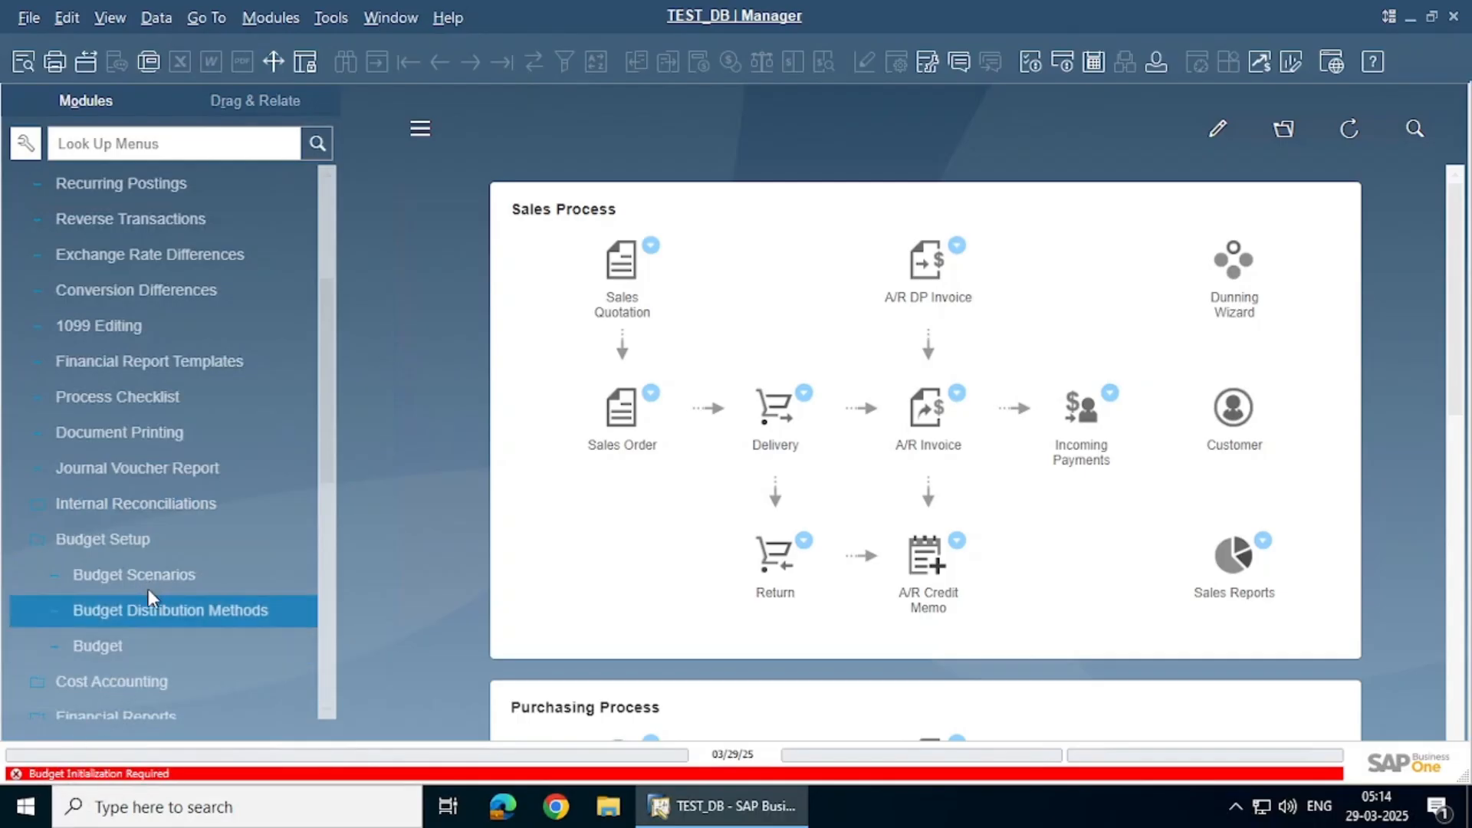
click(136, 642)
click(151, 540)
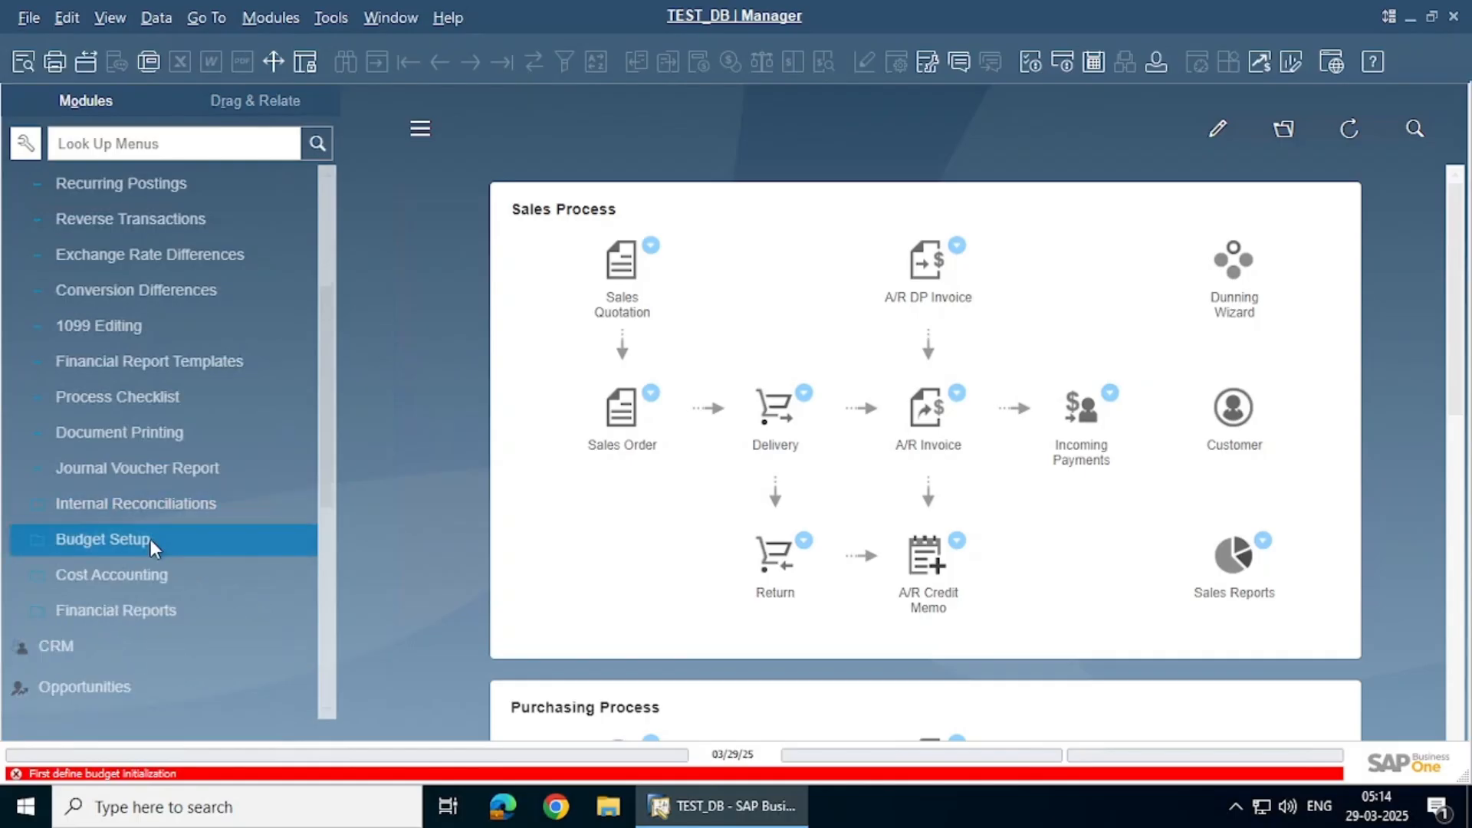
scroll(151, 540, up, 3)
click(117, 218)
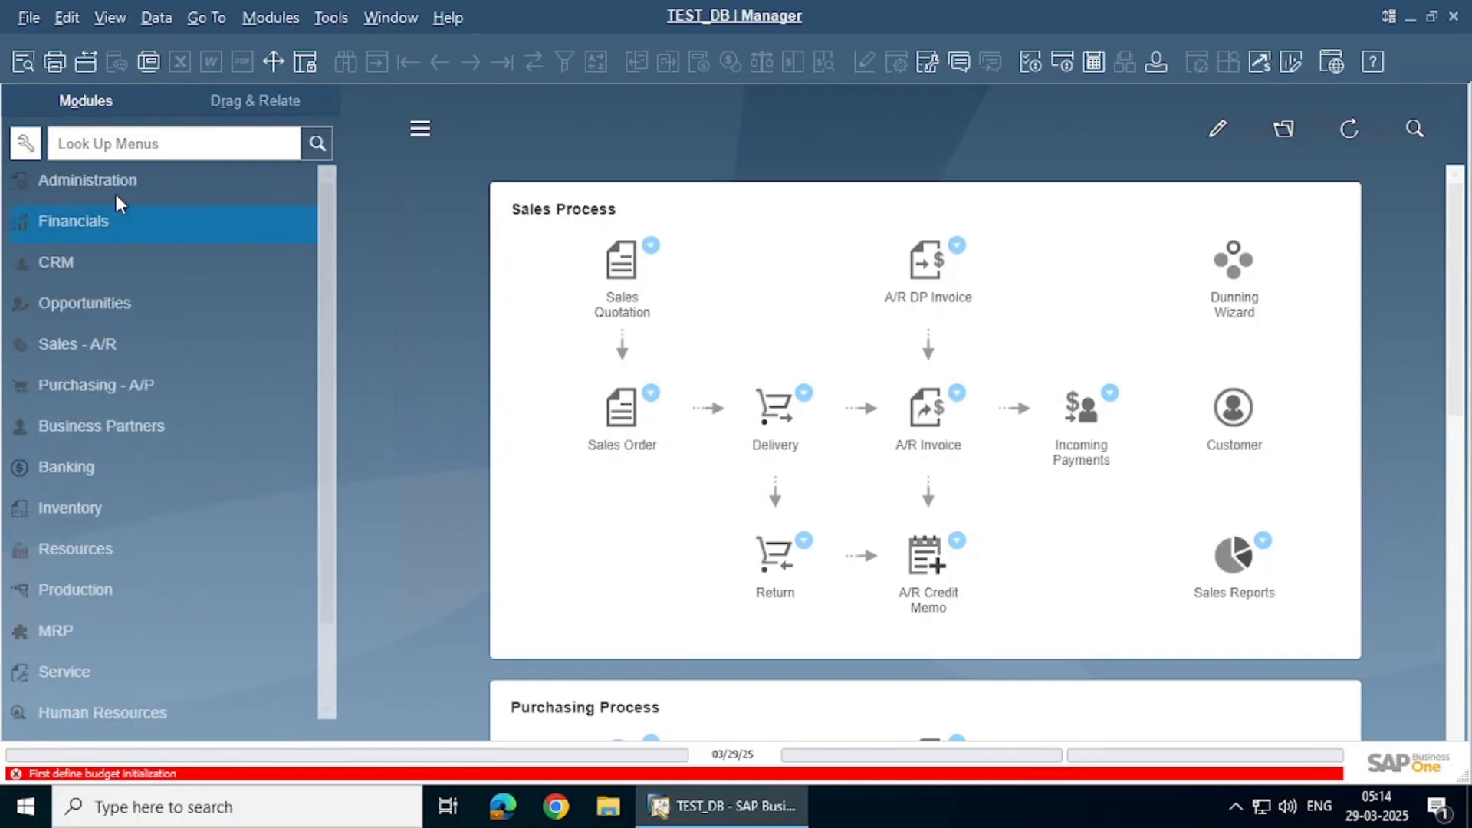
click(118, 181)
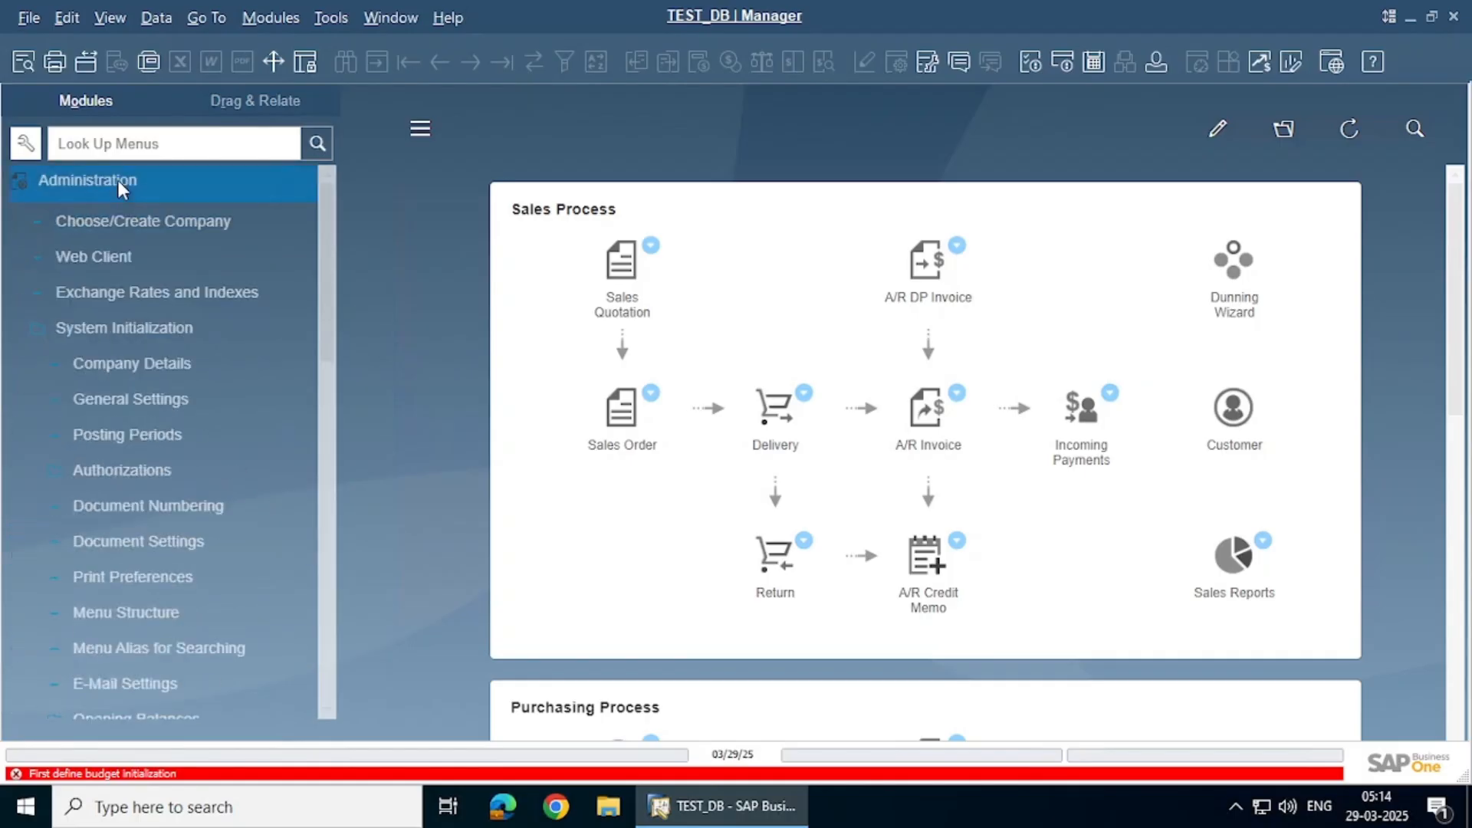
Enable budget initialization blocking annual-budget deviations on purchase orders and goods receipt POs, with all P/L accounts as budget accounts
double_click(132, 327)
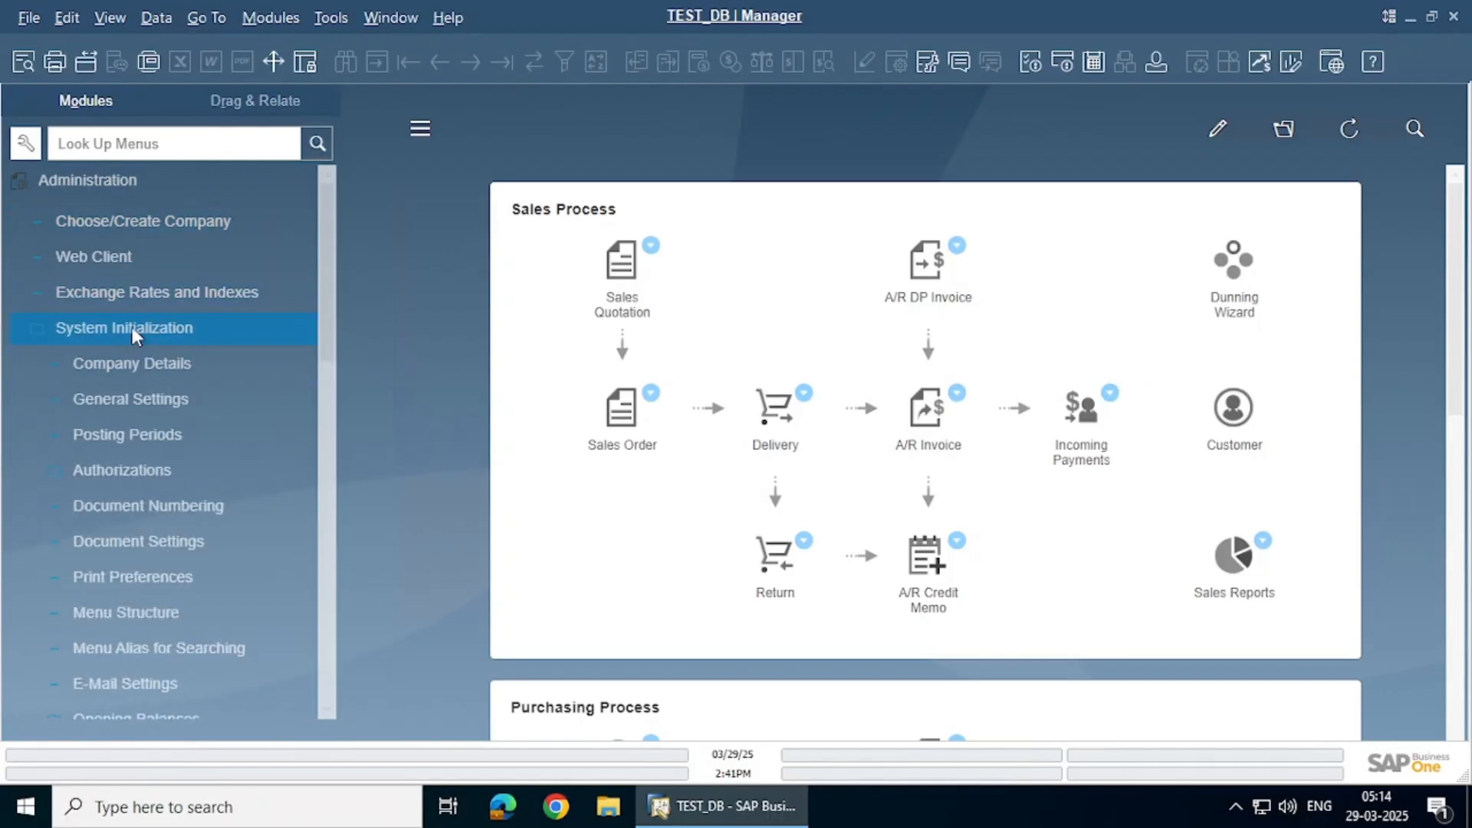
click(140, 399)
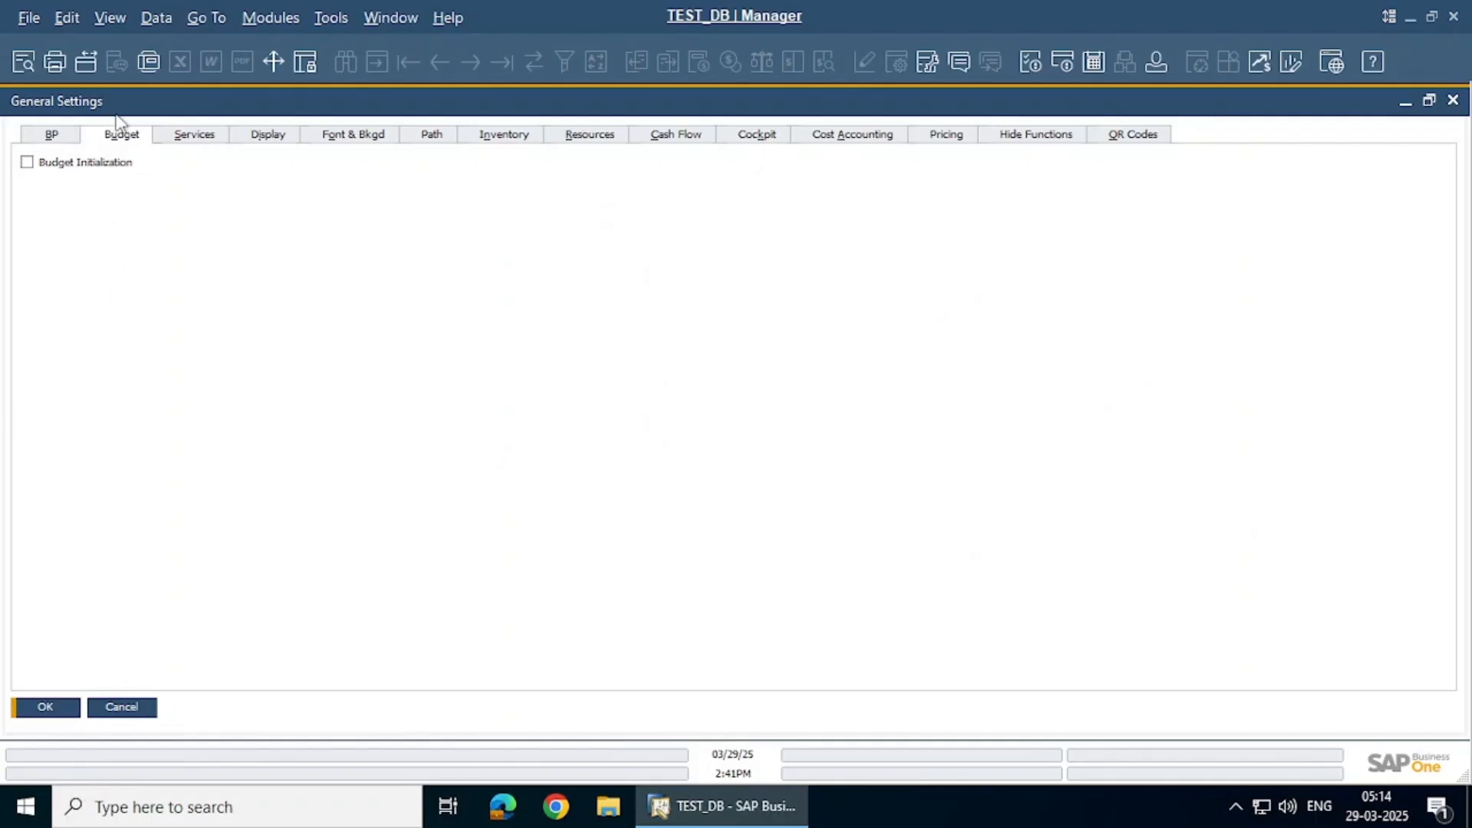
click(27, 162)
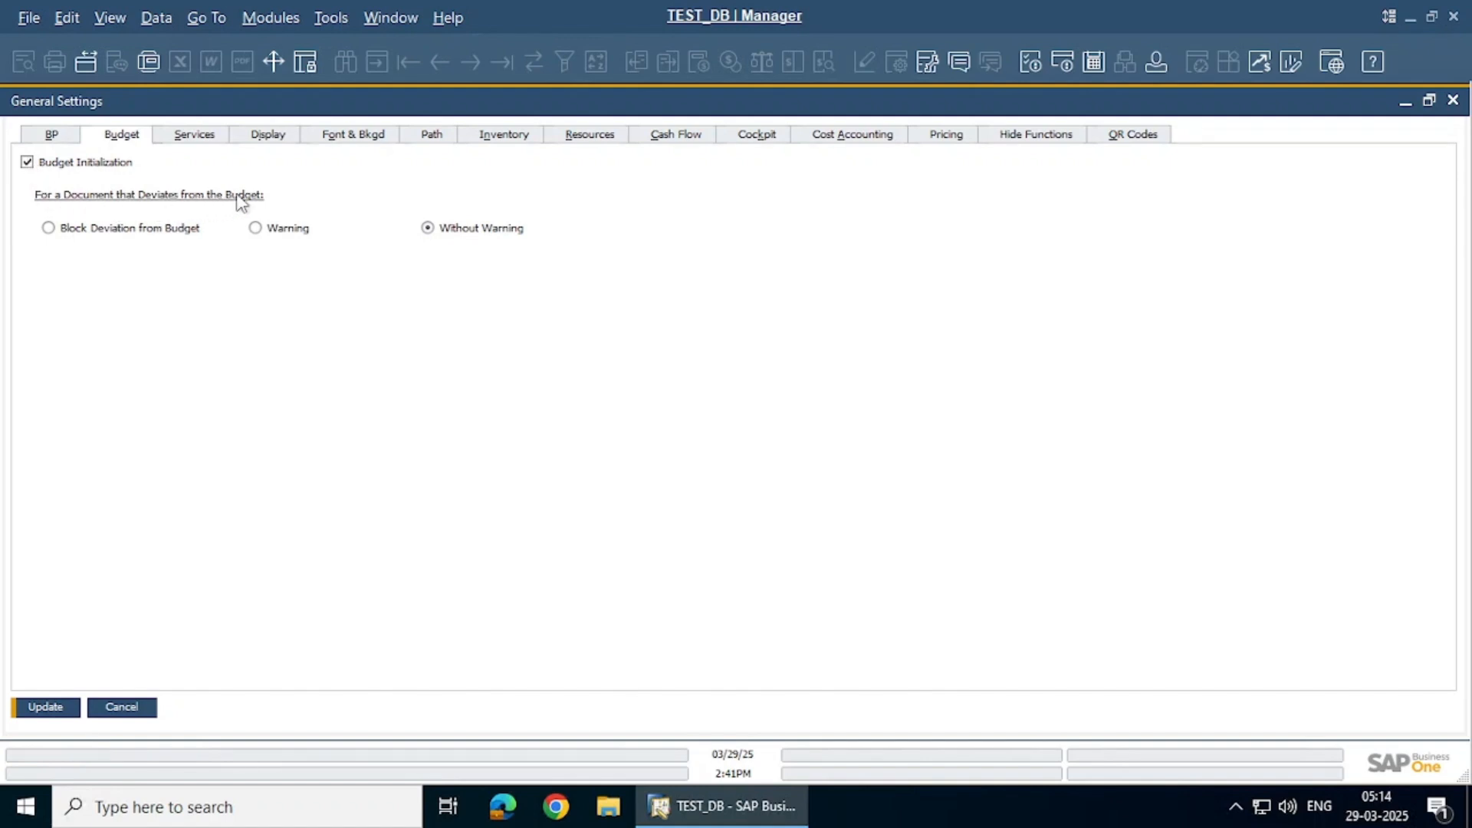
click(120, 234)
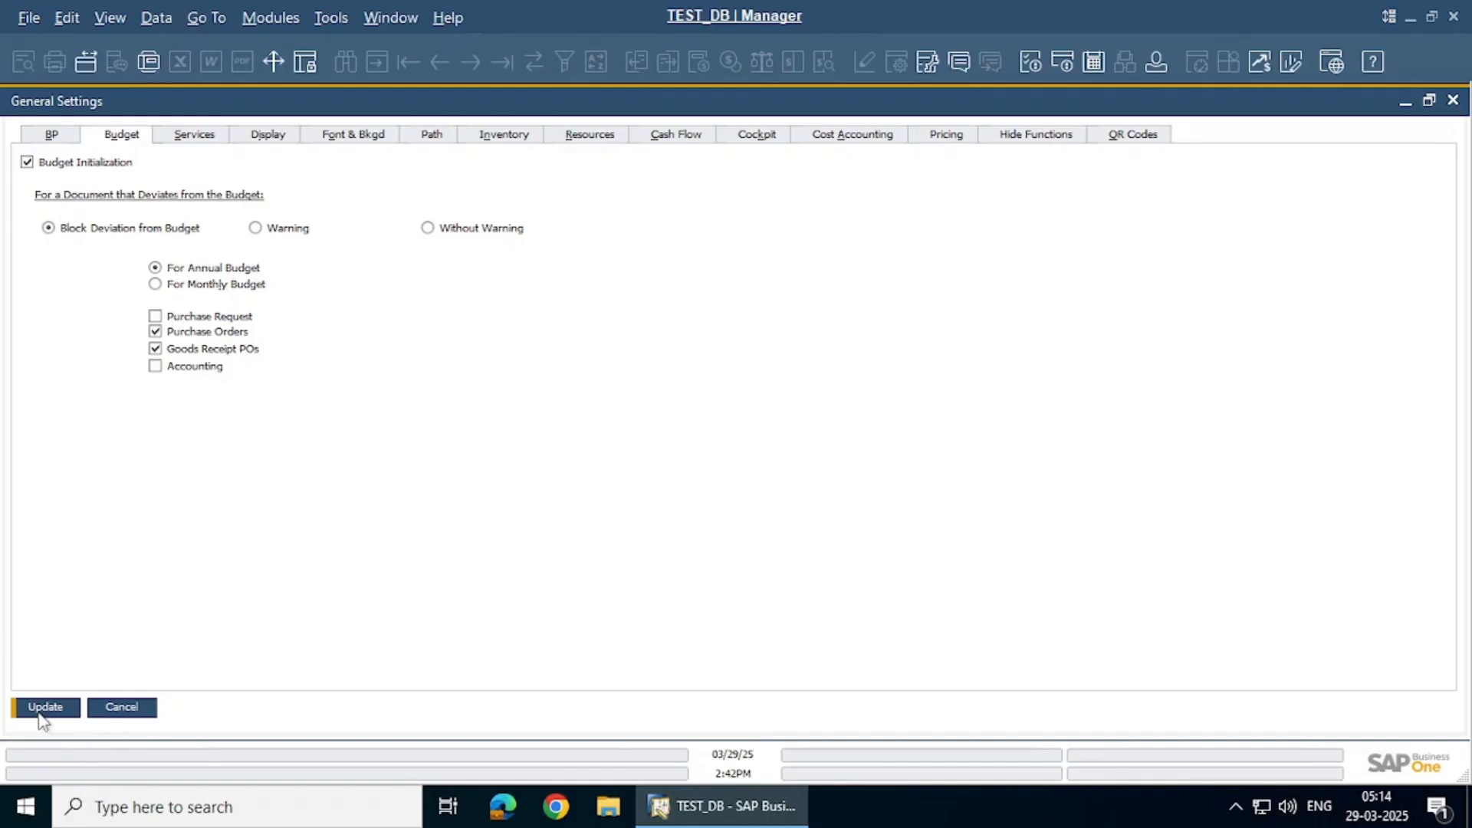
click(155, 317)
click(155, 317)
click(46, 707)
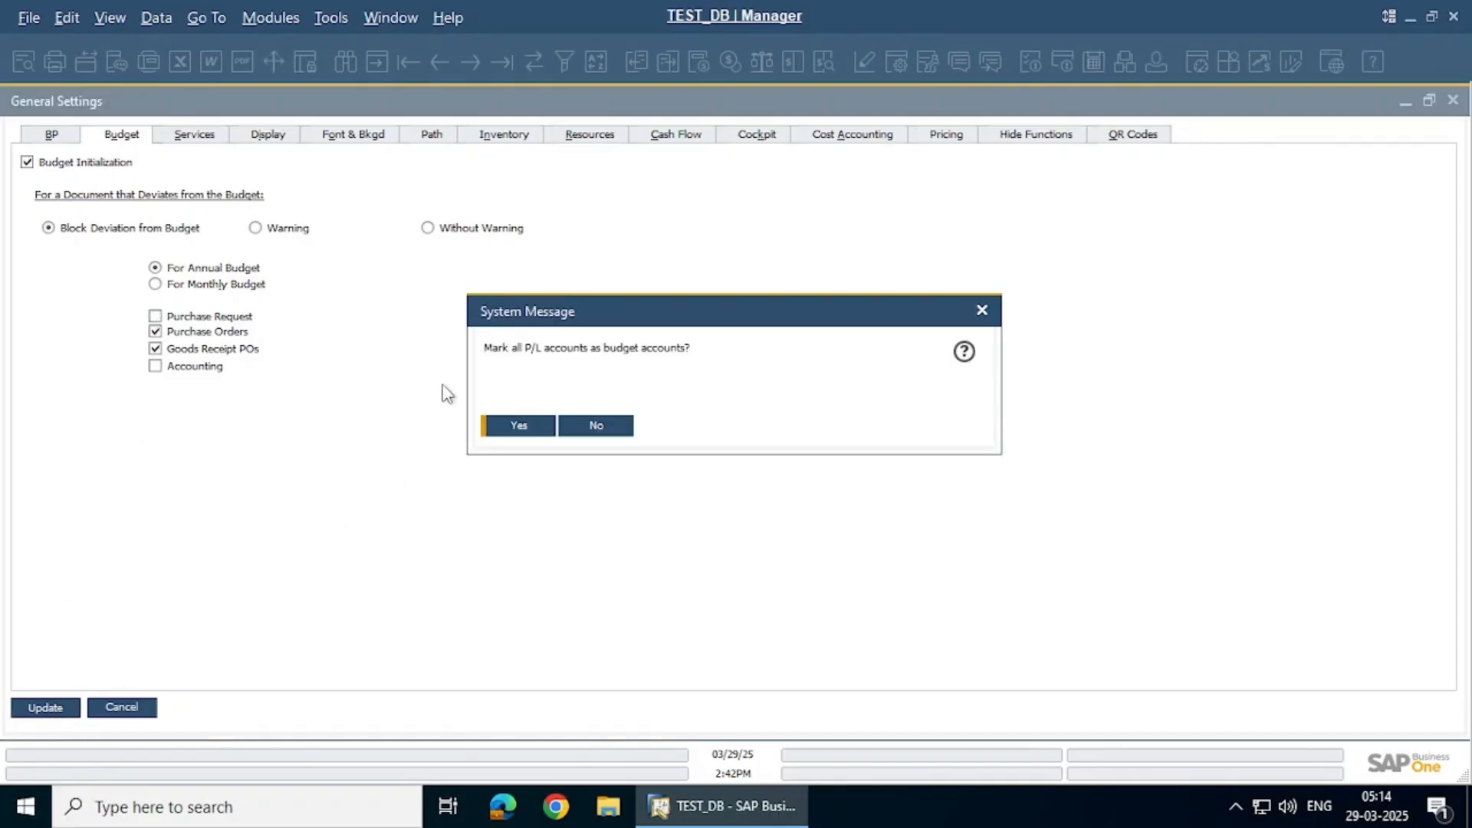
click(525, 431)
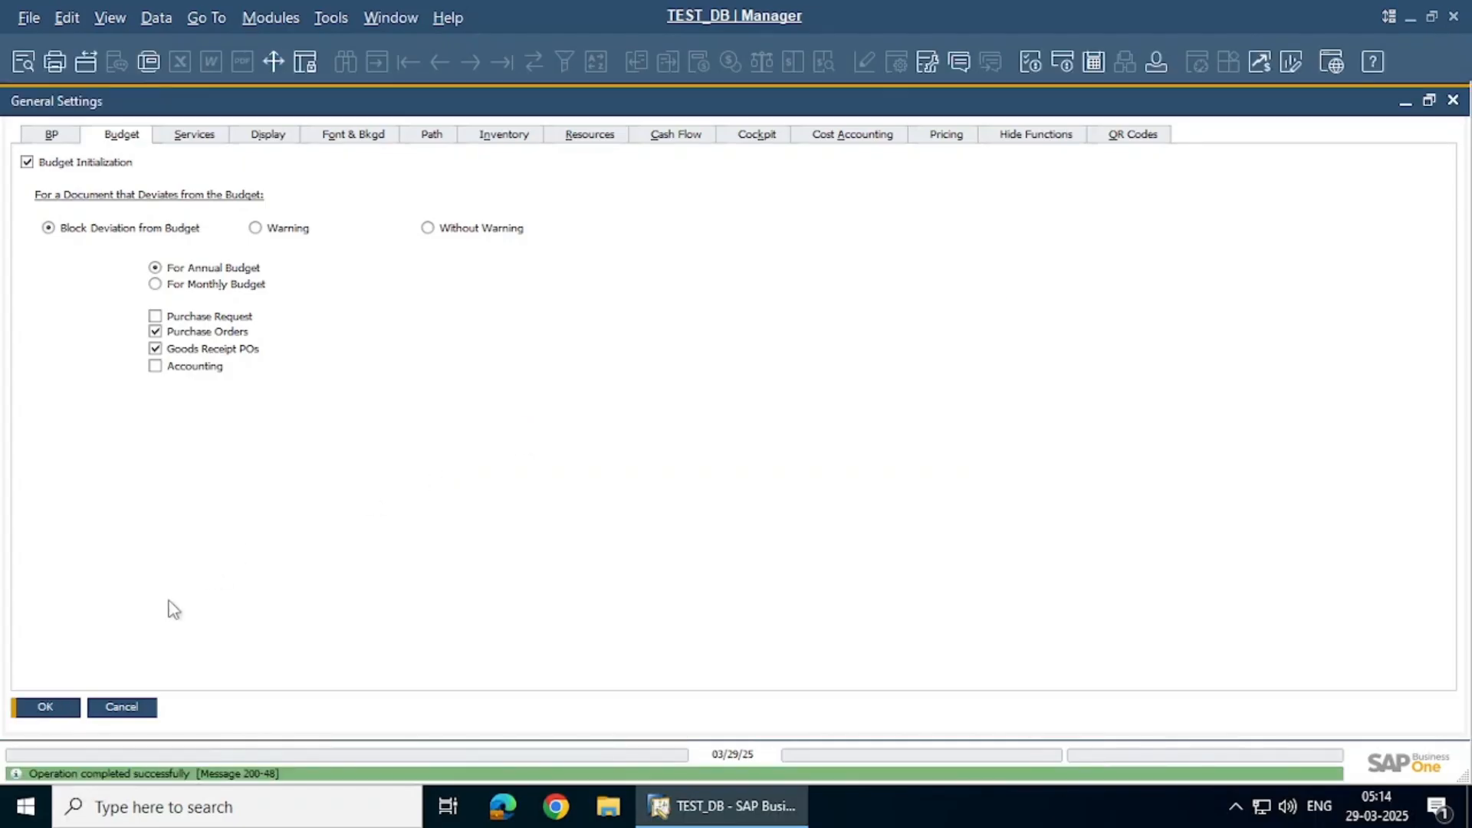
click(40, 707)
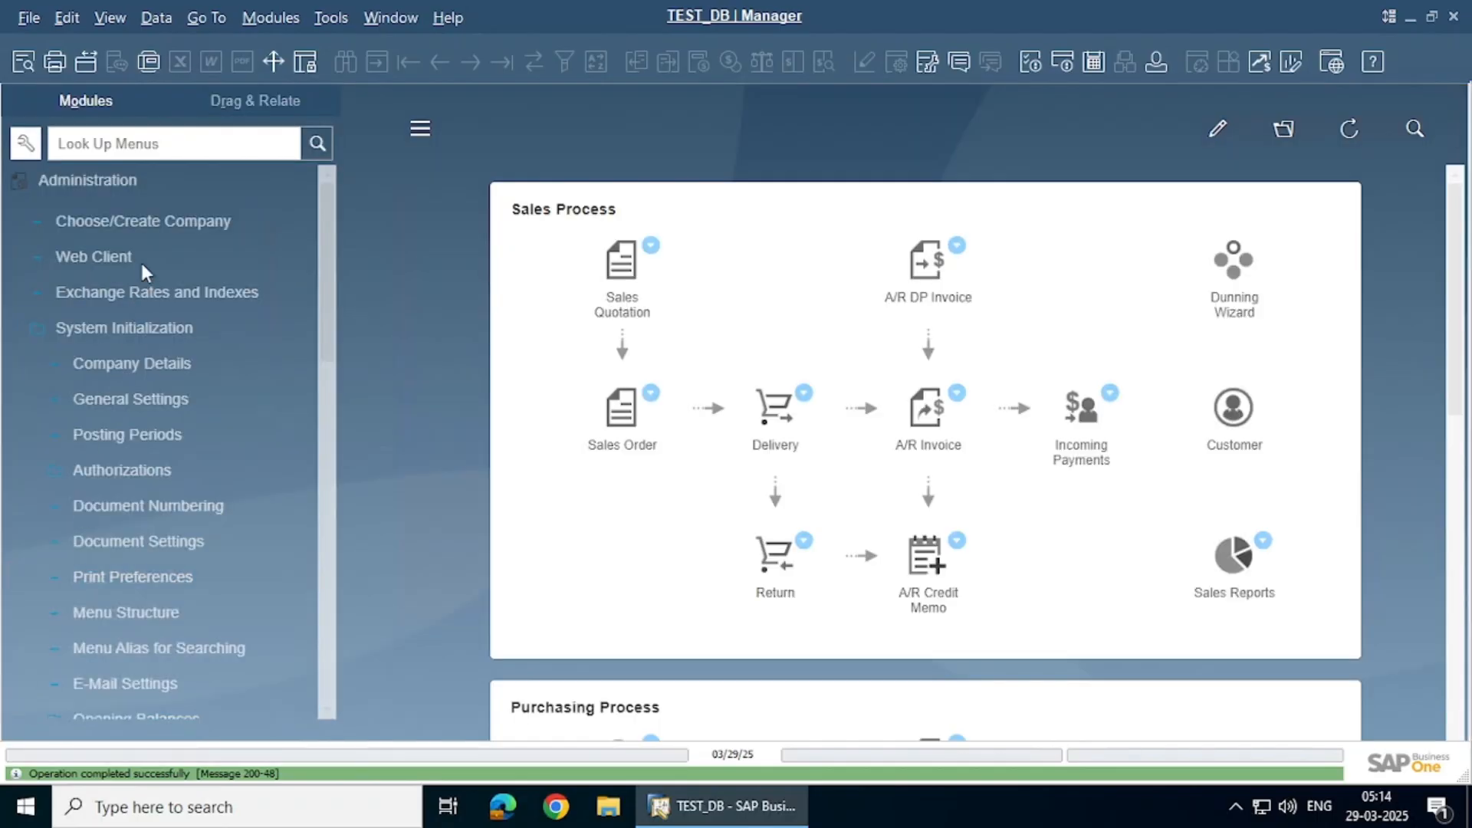
In the Chart of Accounts, verify expense account 5110003 Services is Relevant to Budget, closing without changes
click(146, 182)
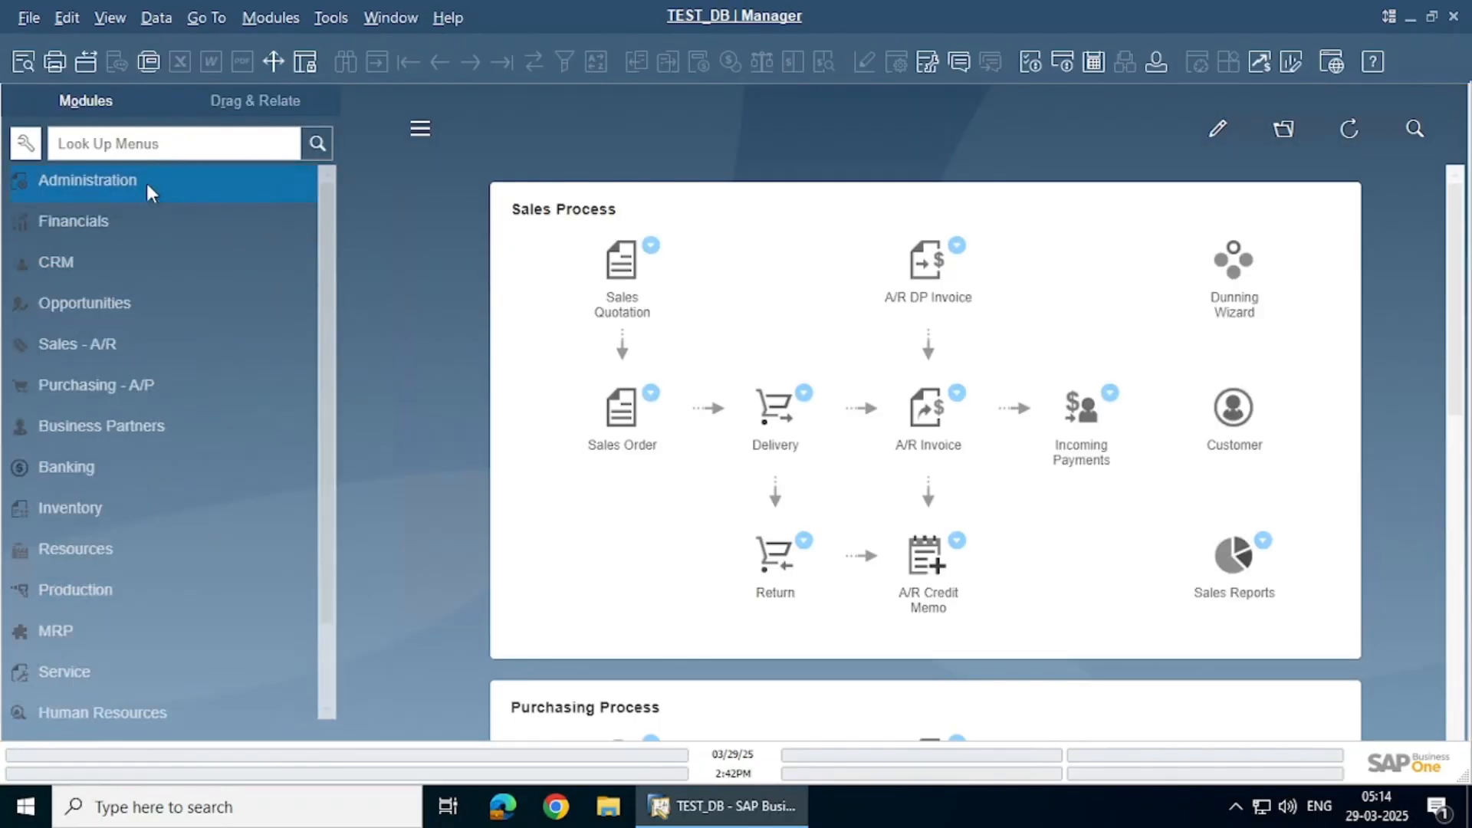
click(142, 221)
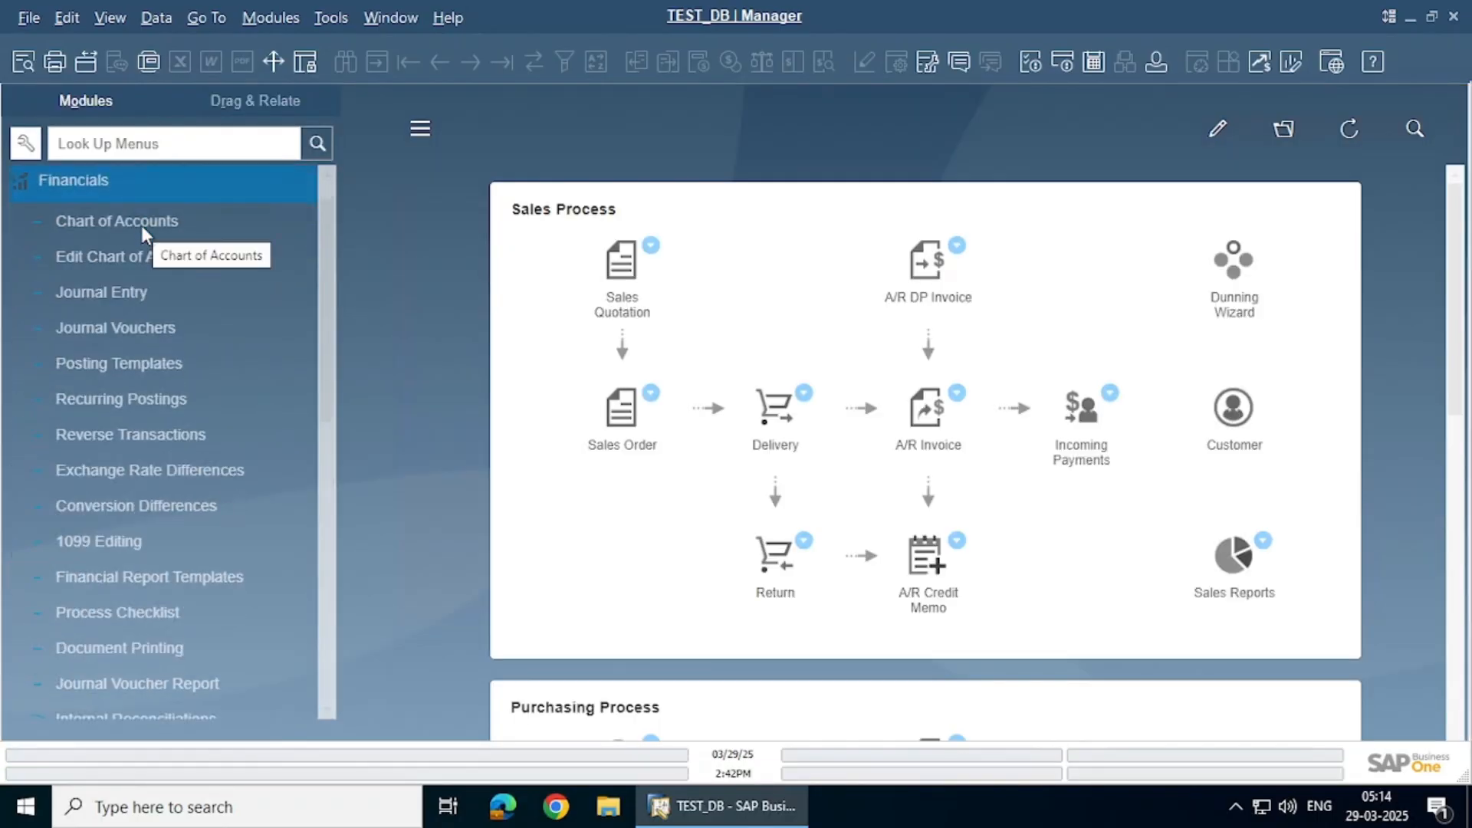
click(139, 222)
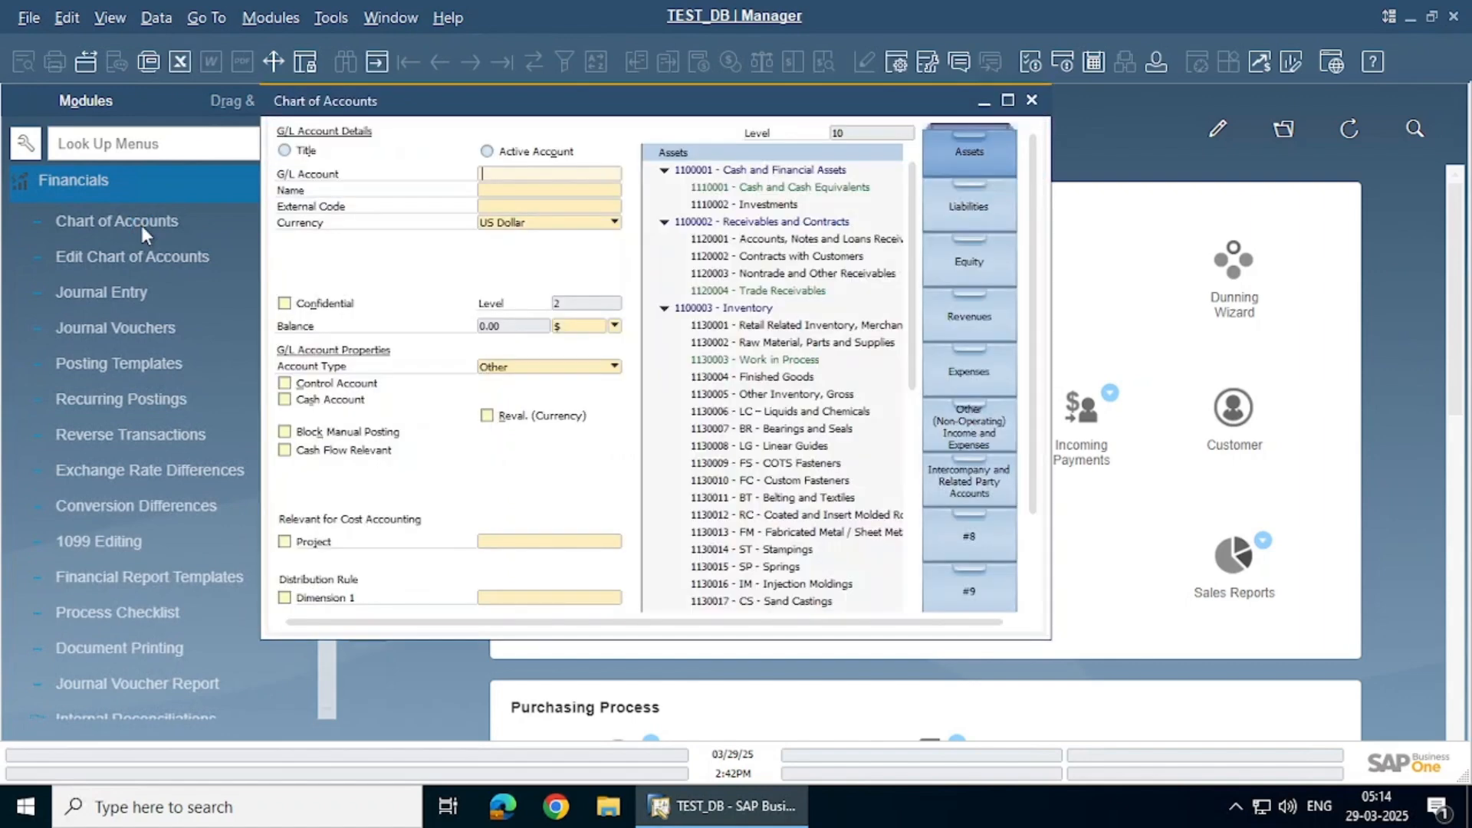
click(951, 368)
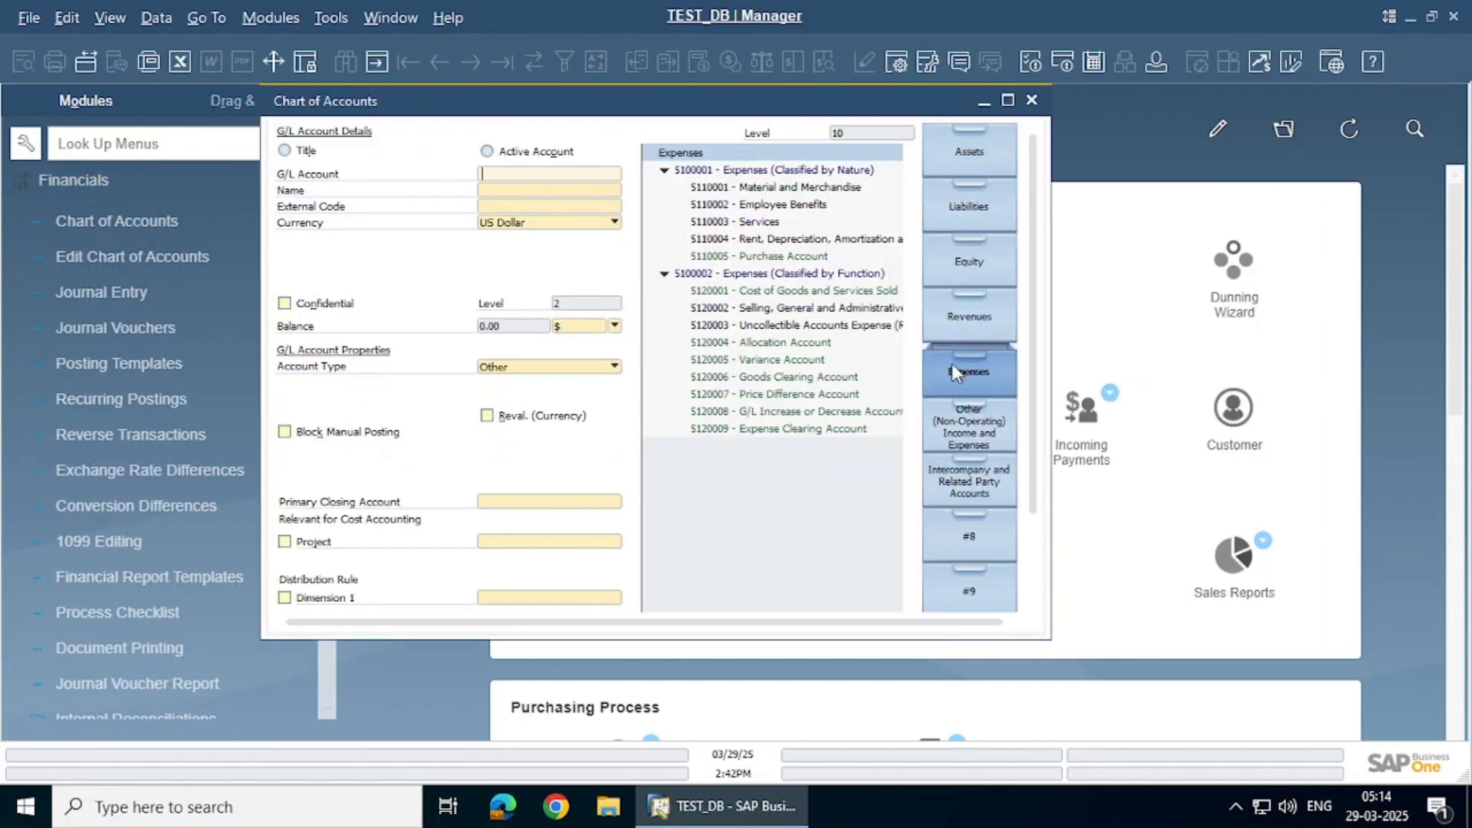
click(759, 222)
scroll(421, 480, down, 3)
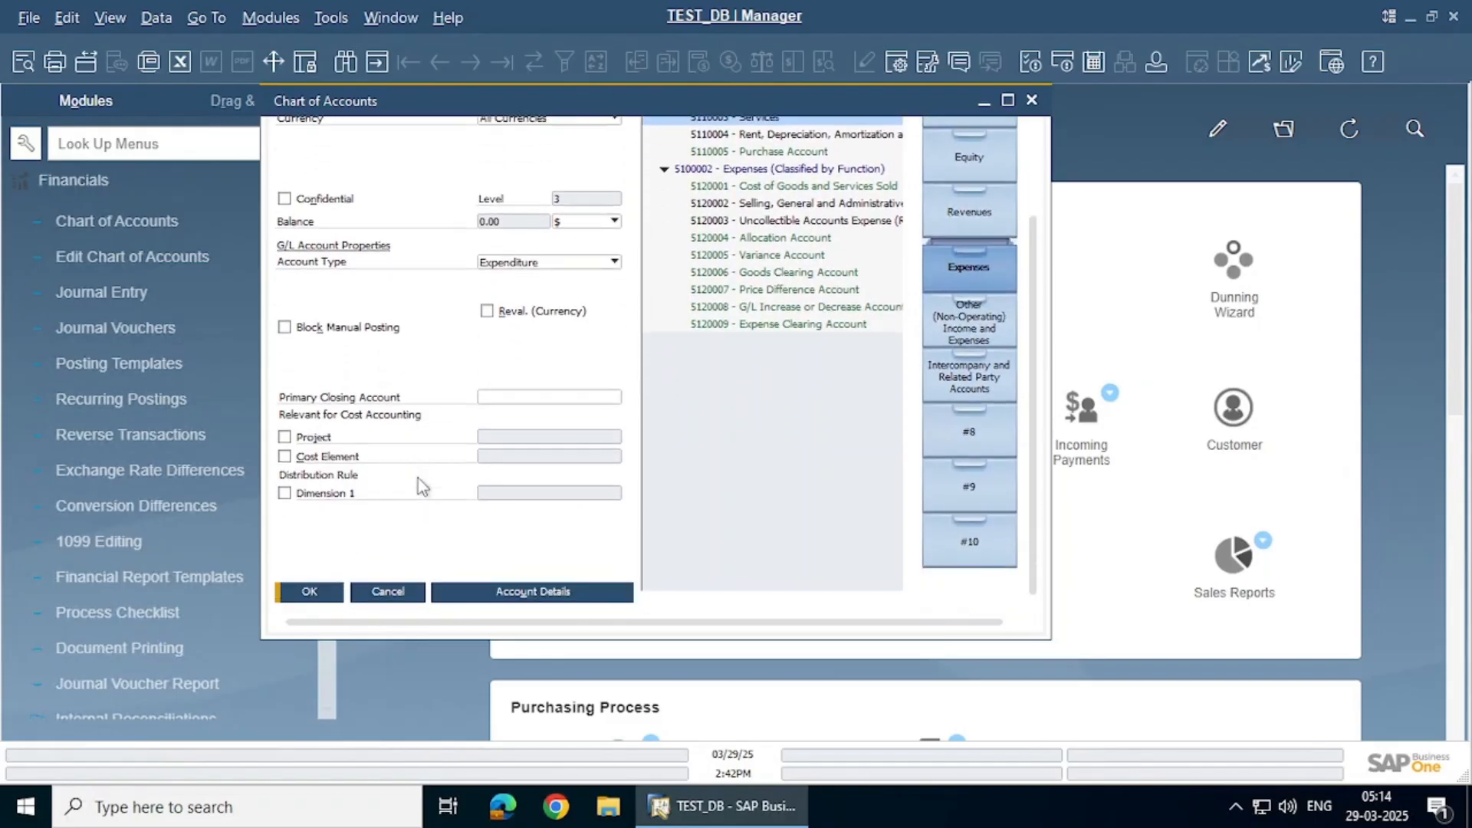
click(508, 593)
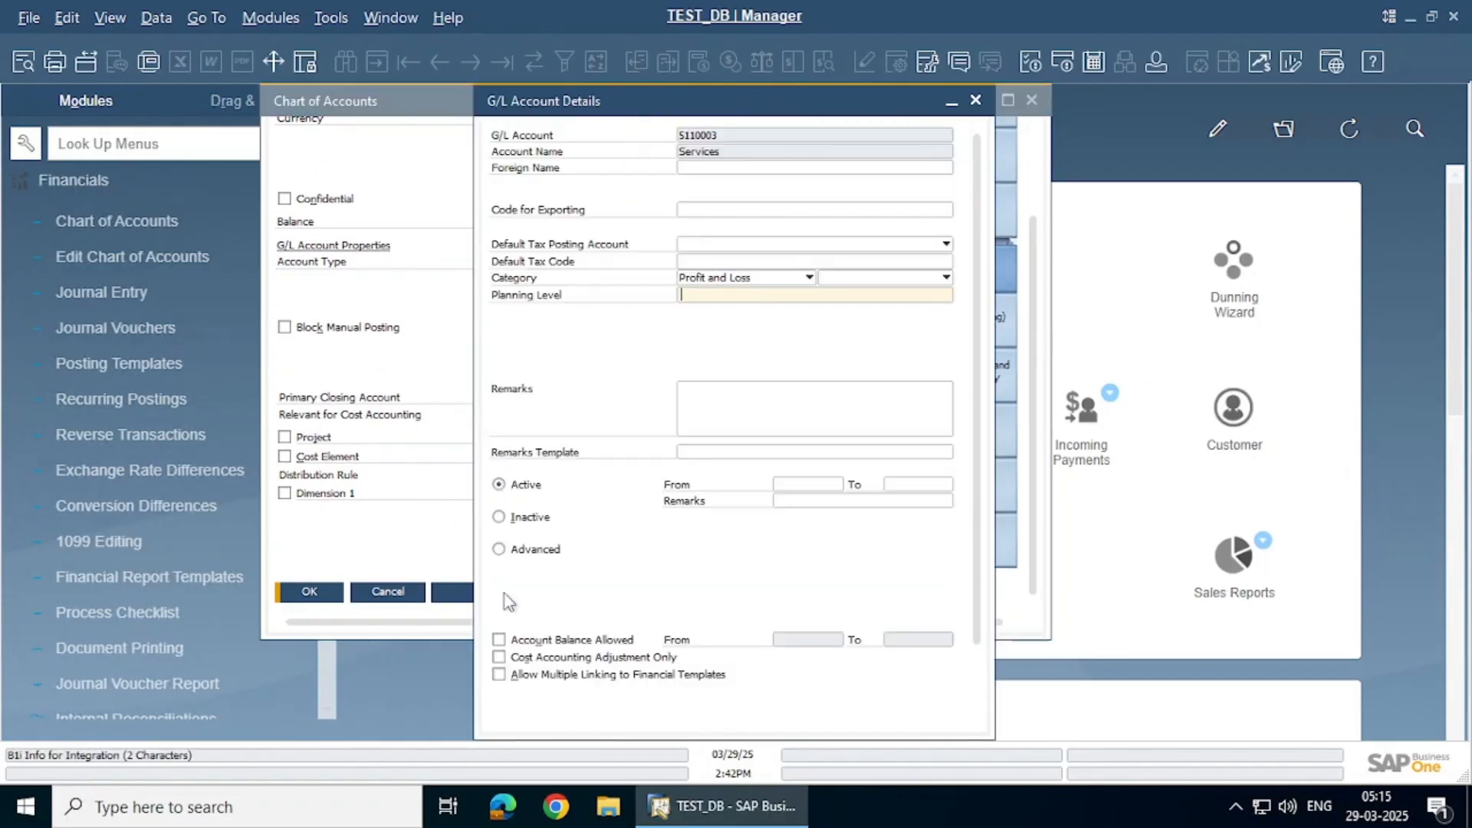
scroll(504, 592, down, 3)
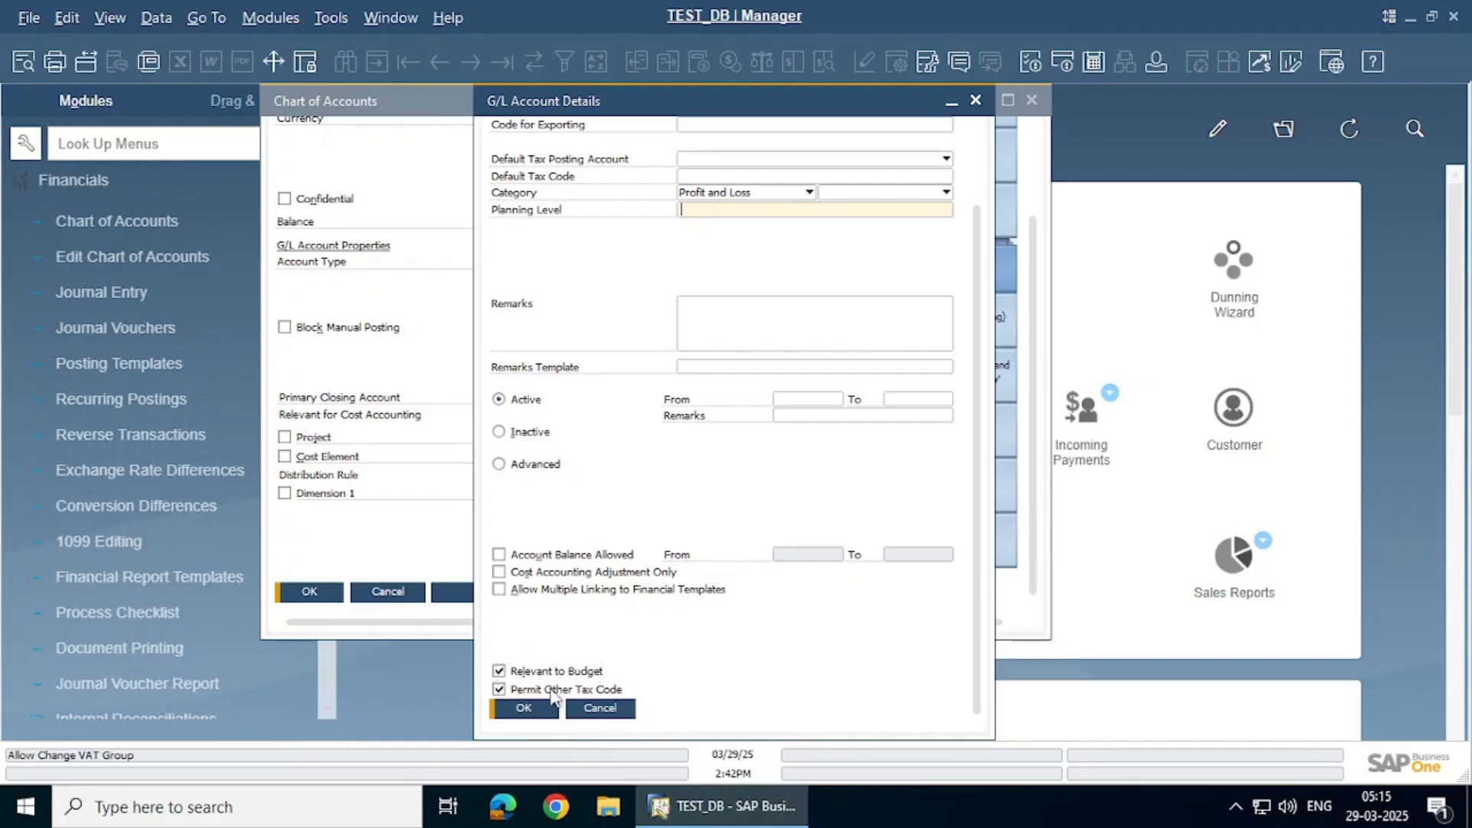
click(608, 712)
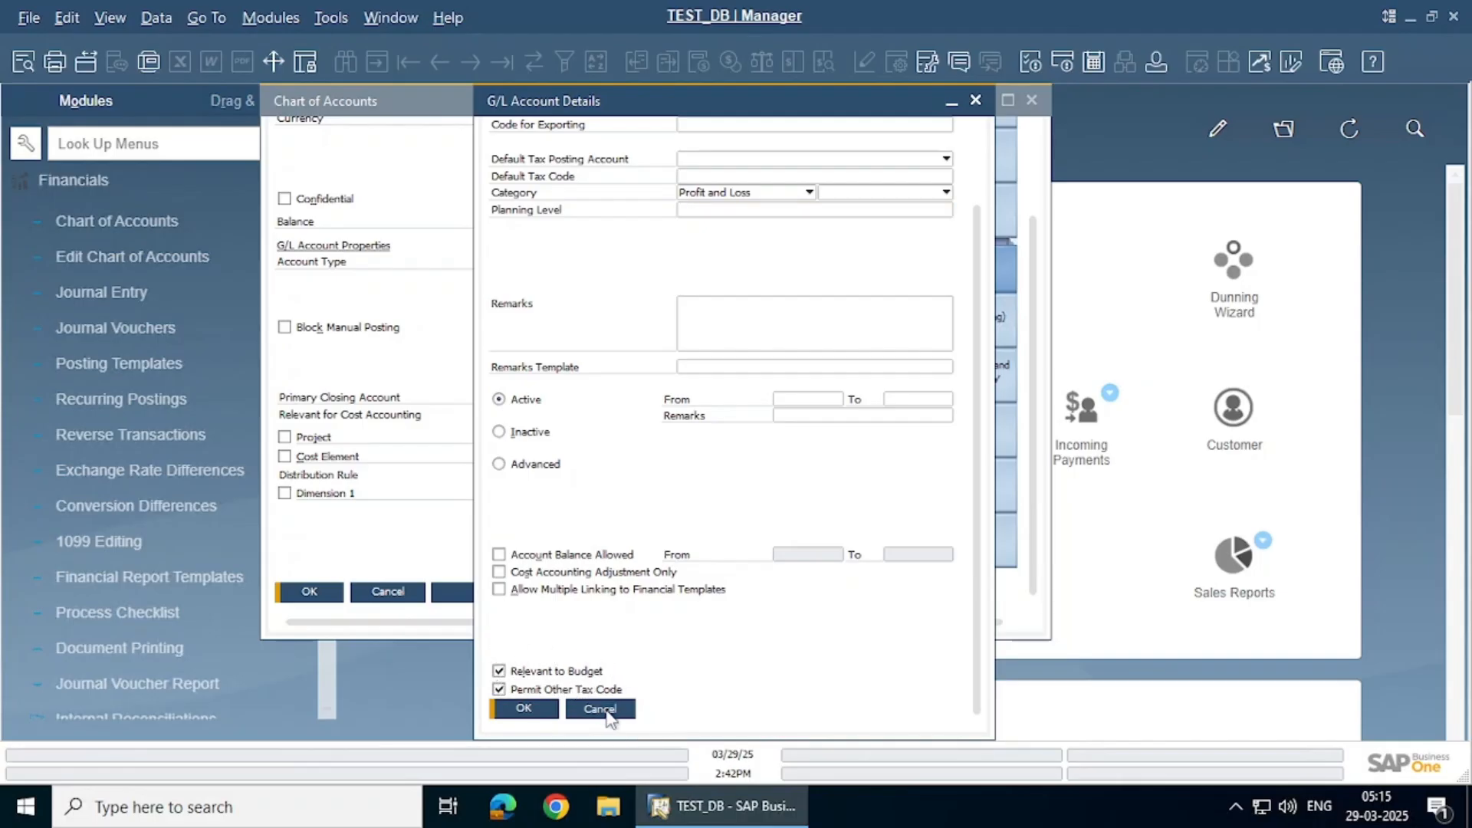
click(388, 591)
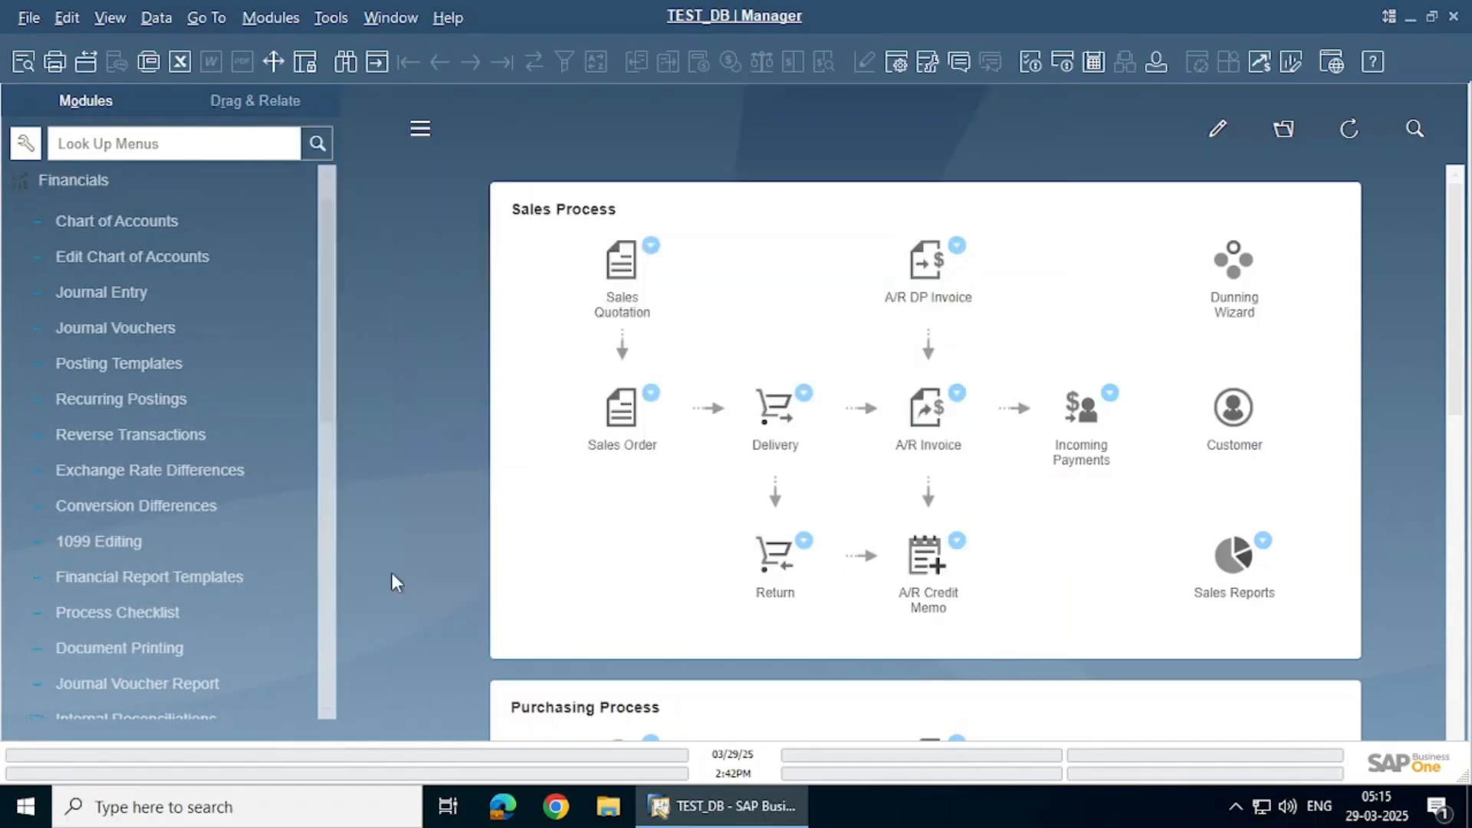
Review the existing budget scenarios, keeping Main Budget-01/01/24, and close the budget definition
scroll(109, 182, down, 2)
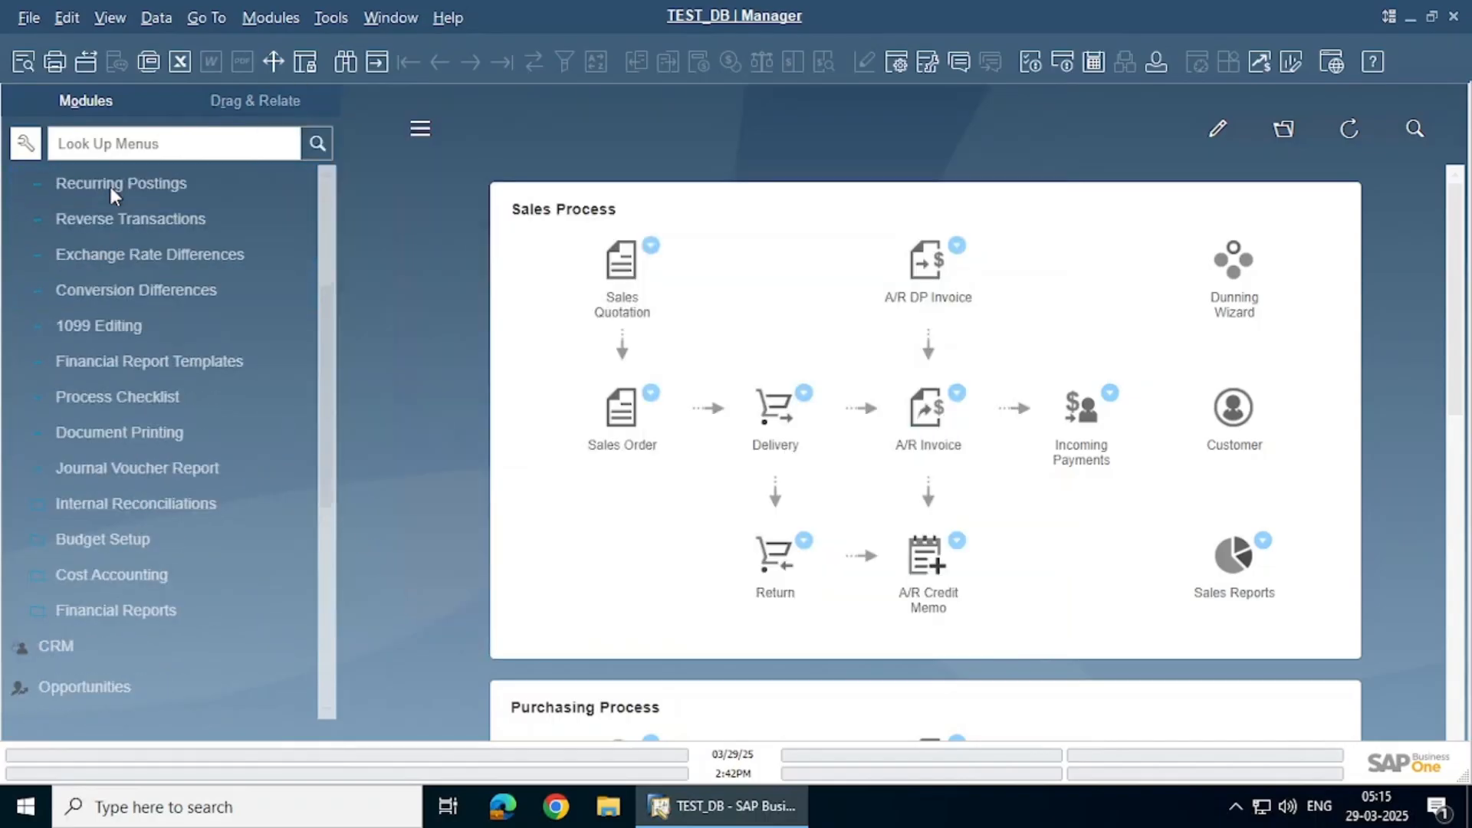
click(169, 538)
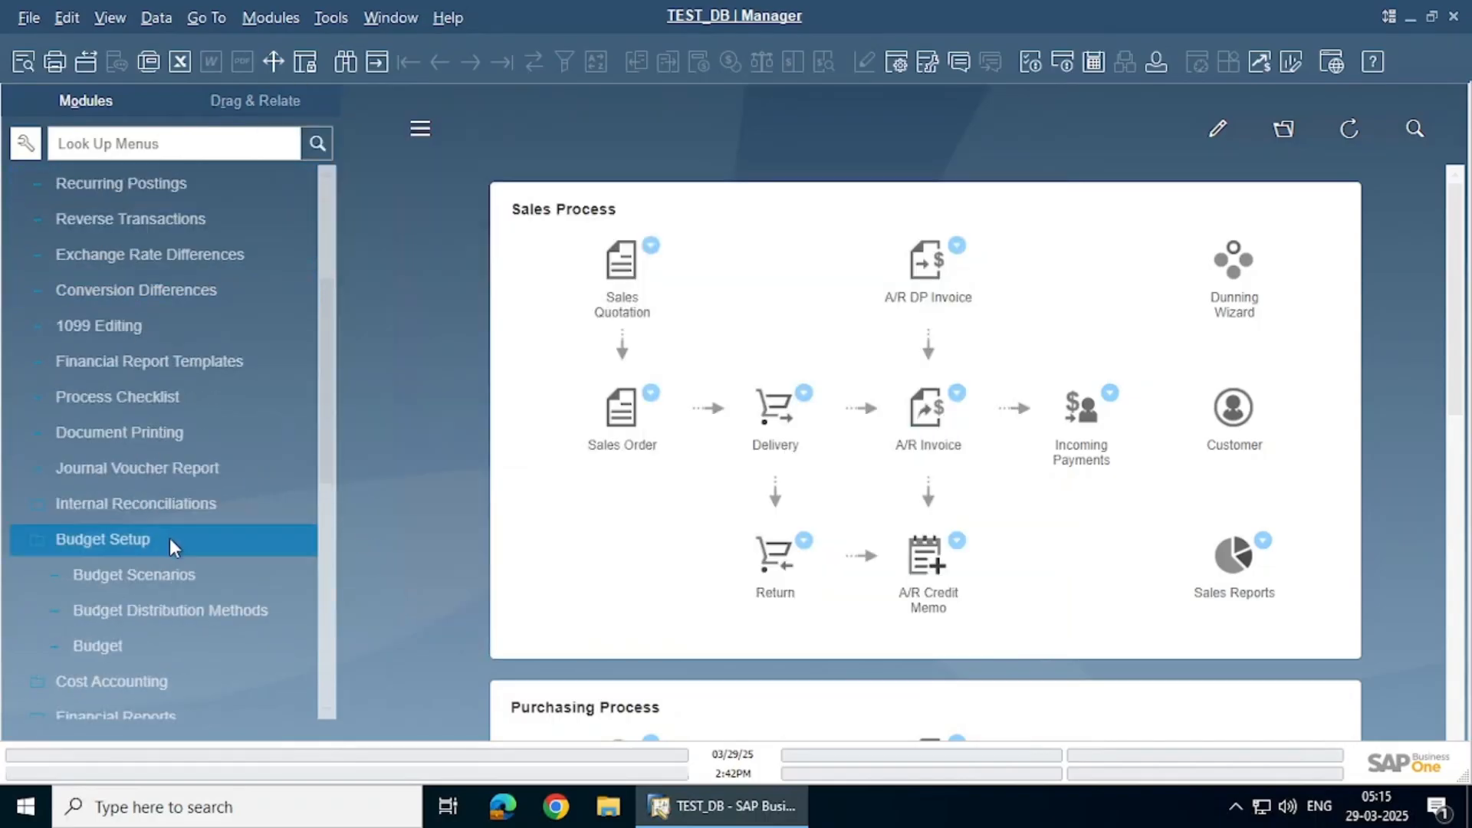
click(175, 643)
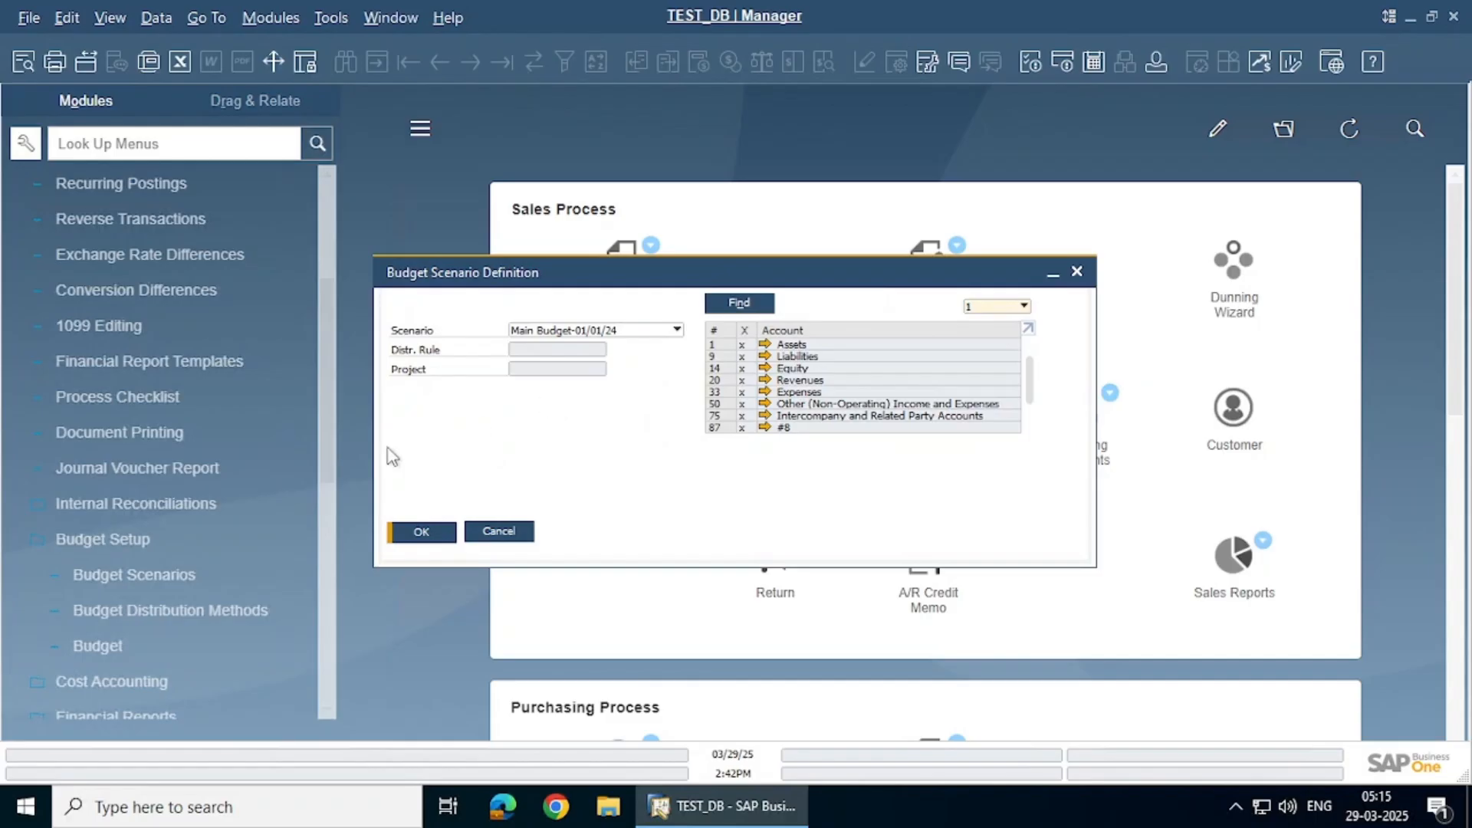
click(573, 331)
click(571, 347)
click(497, 531)
In Budget Scenarios setup for fiscal year 01/01/25, add a new scenario row
click(205, 576)
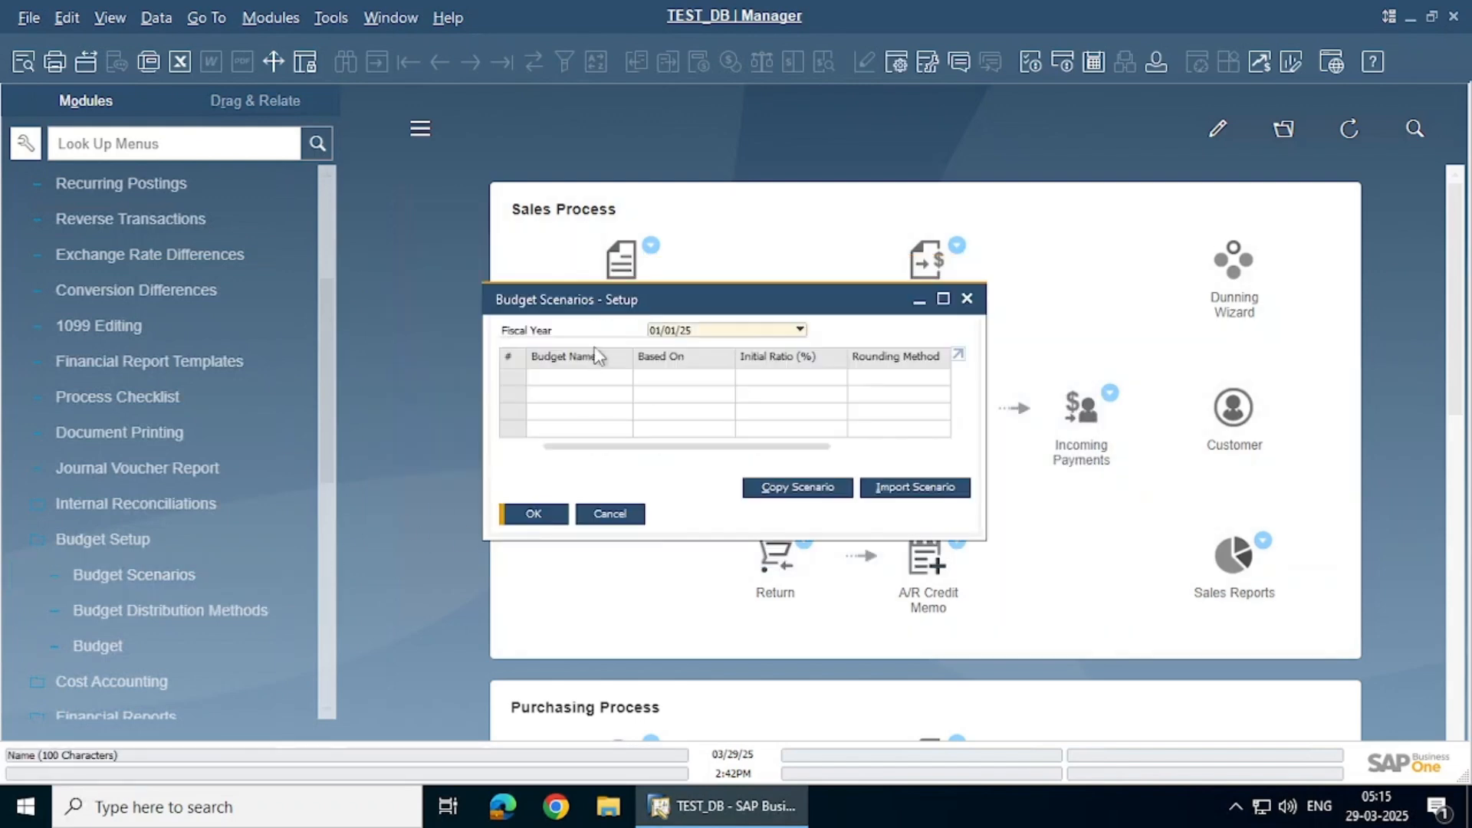
click(669, 332)
click(669, 332)
right_click(507, 359)
click(549, 447)
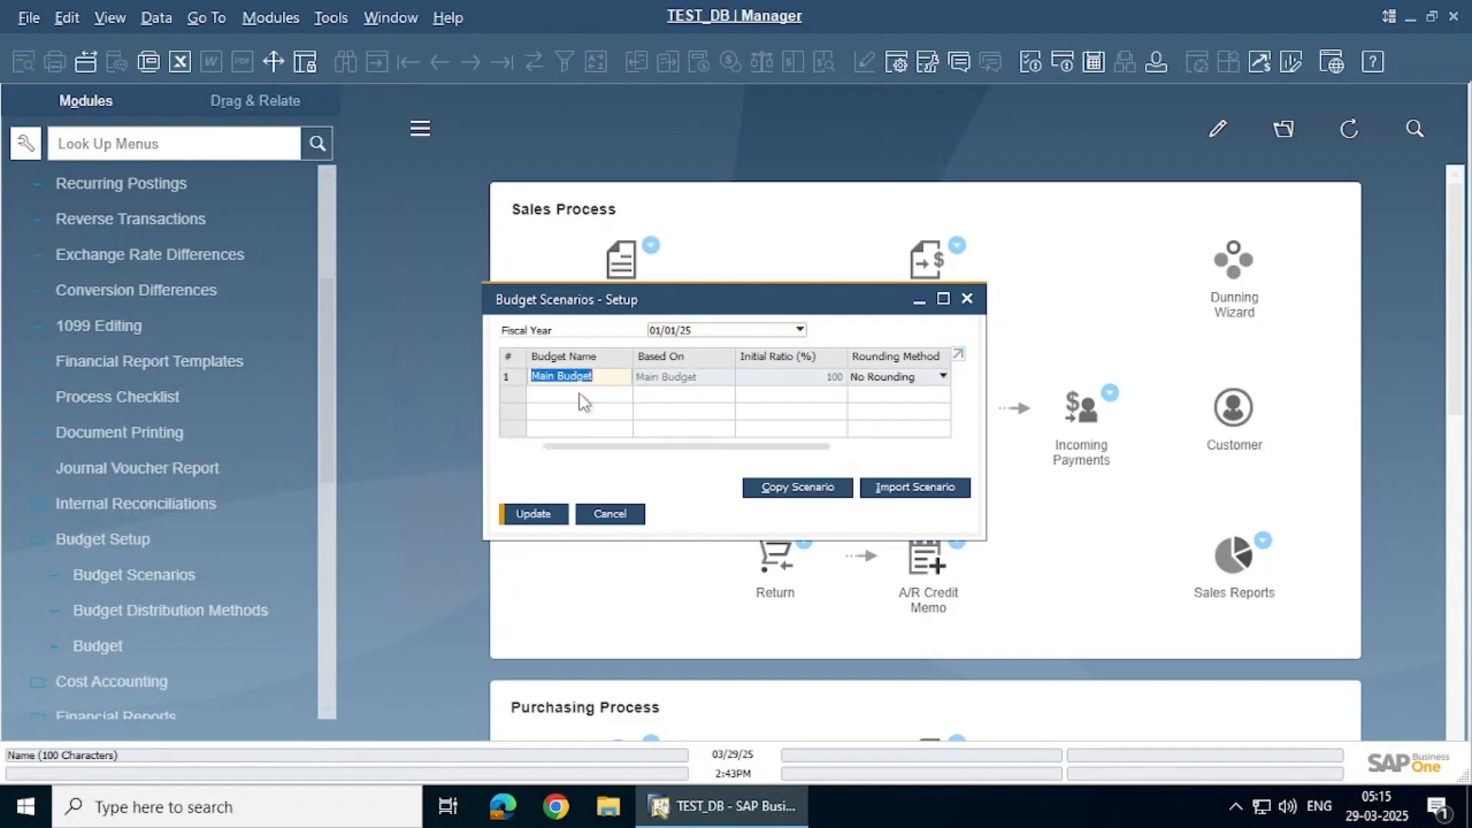
Name the new scenario FY2025 with 100% ratio and No Rounding, and save it
click(593, 376)
drag(593, 376, 530, 375)
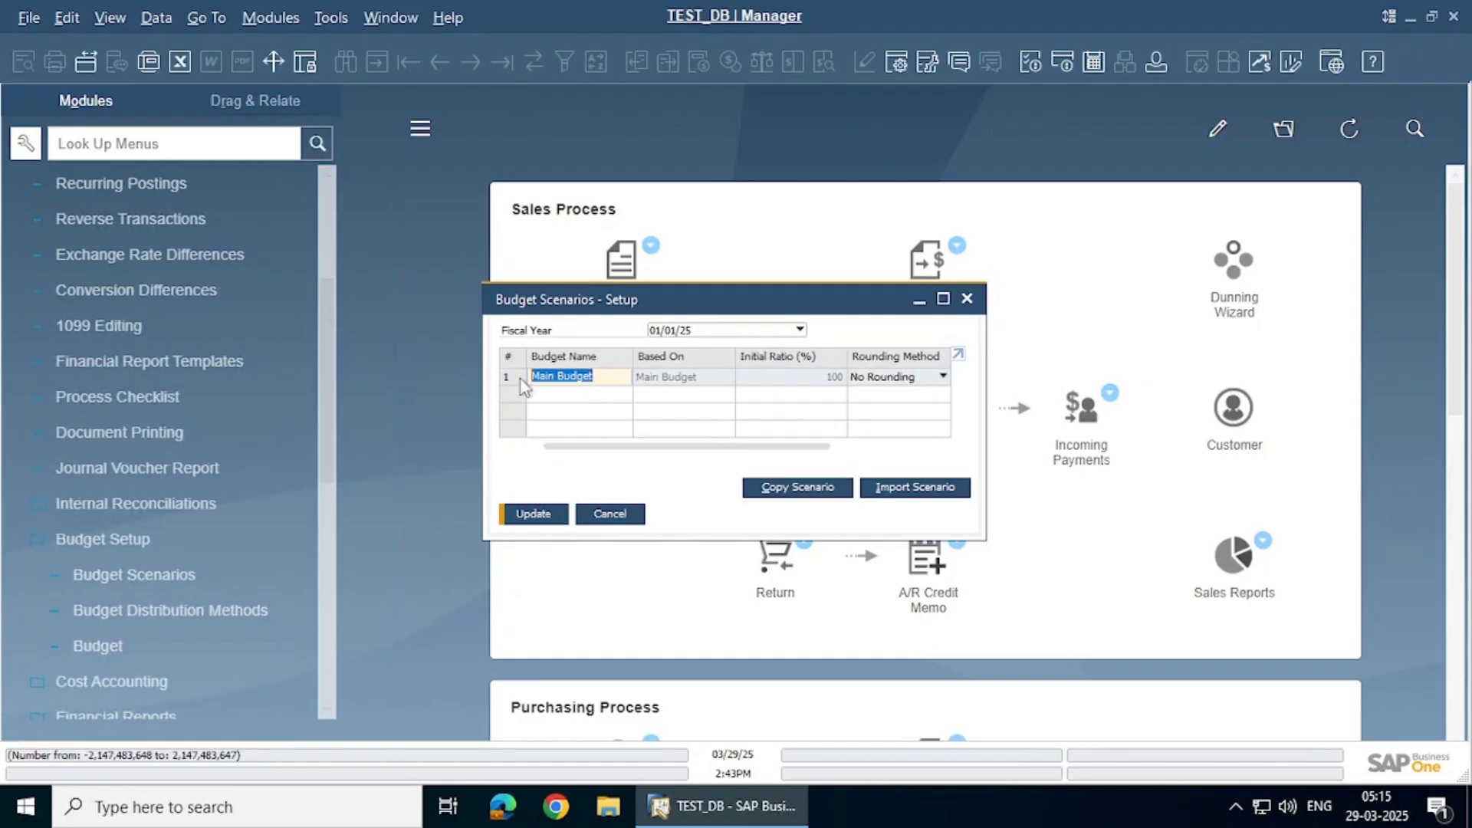
text(FY2025)
key(Tab)
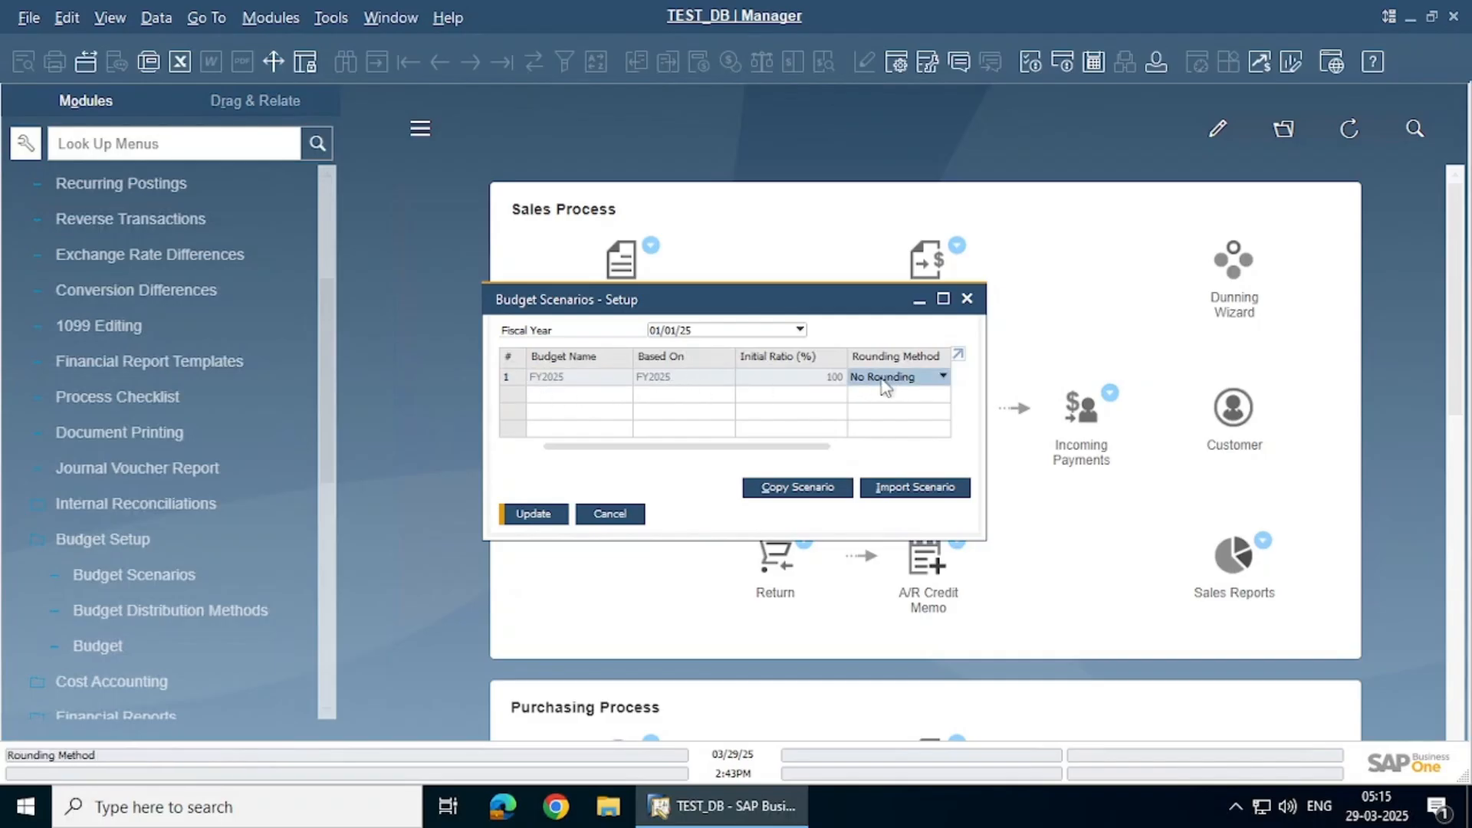
drag(826, 446, 678, 454)
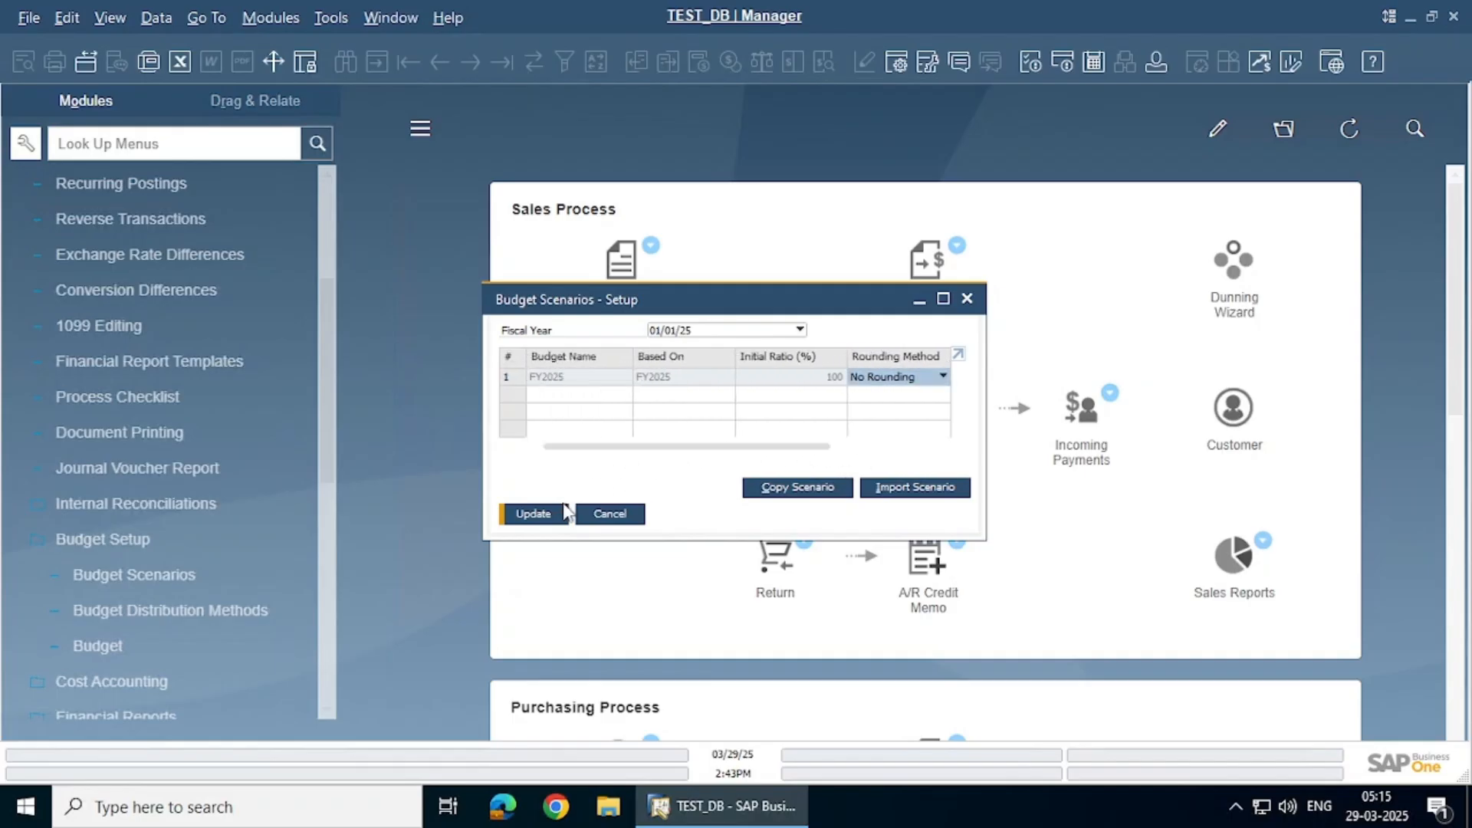
click(535, 514)
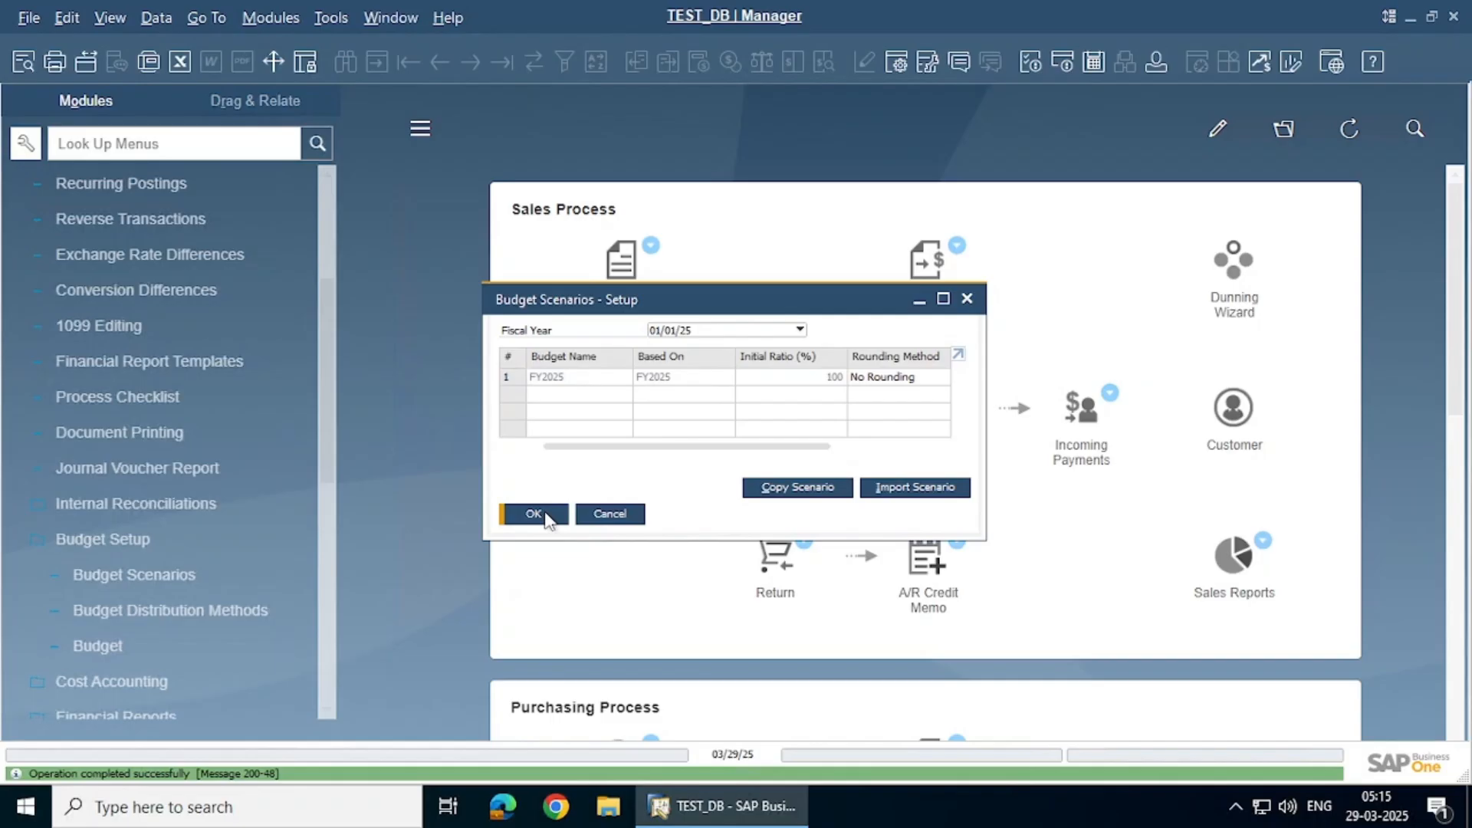
click(535, 514)
click(135, 648)
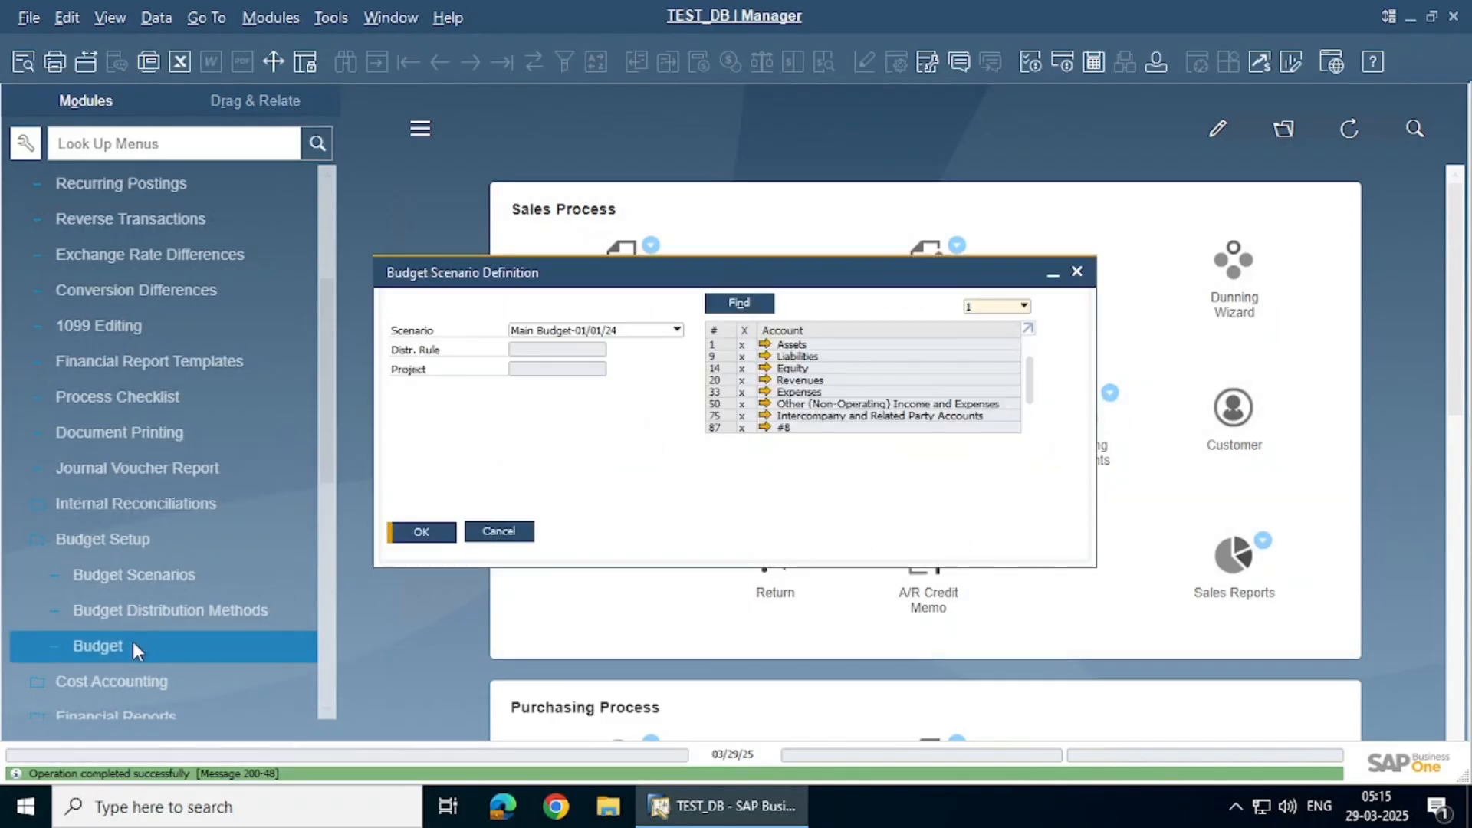
Open the FY2025-01/01/25 budget for expense accounts, listing accounts with no budget yet
click(629, 331)
click(601, 367)
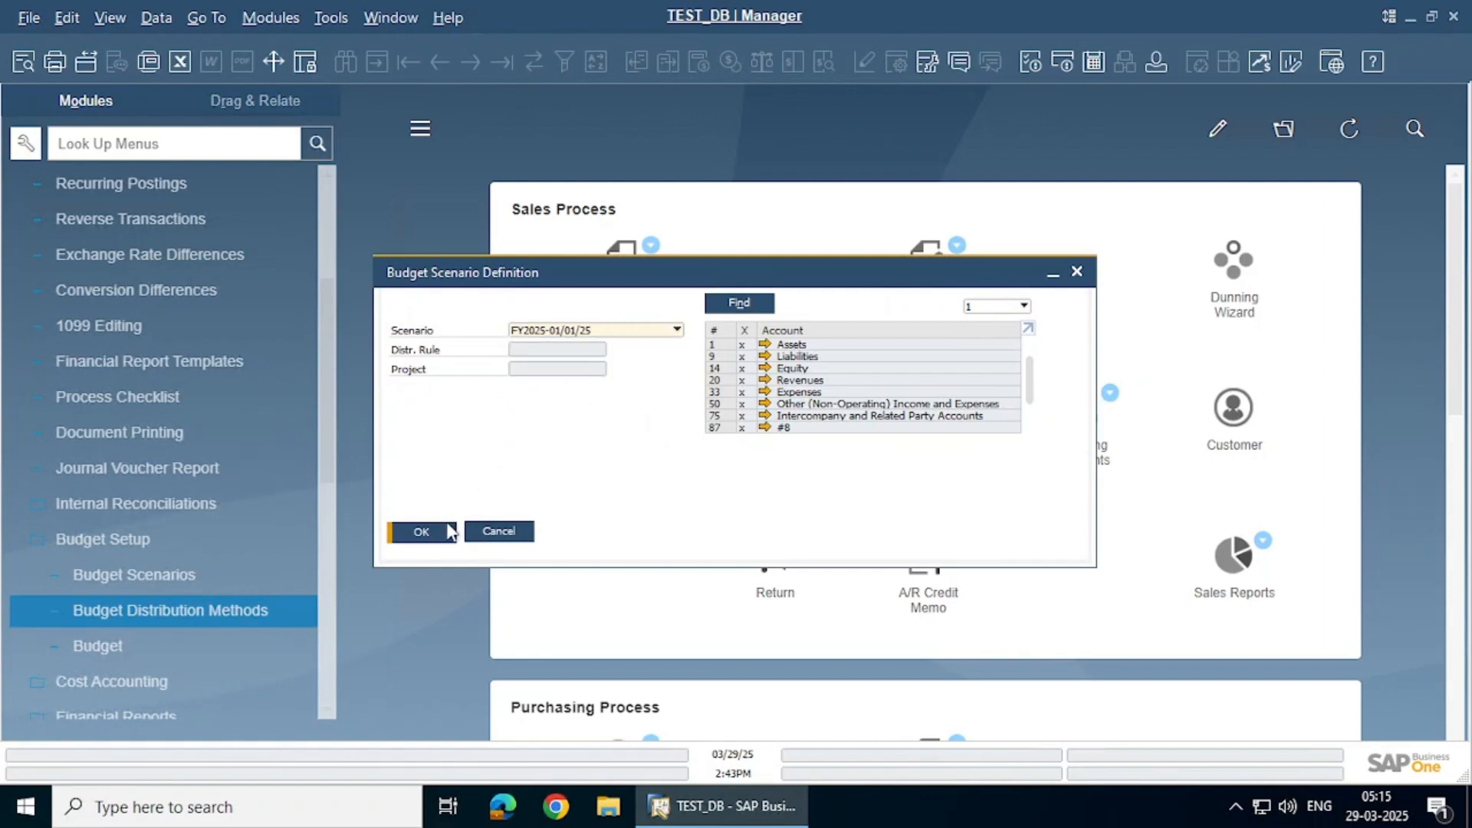
click(754, 331)
click(439, 536)
double_click(553, 251)
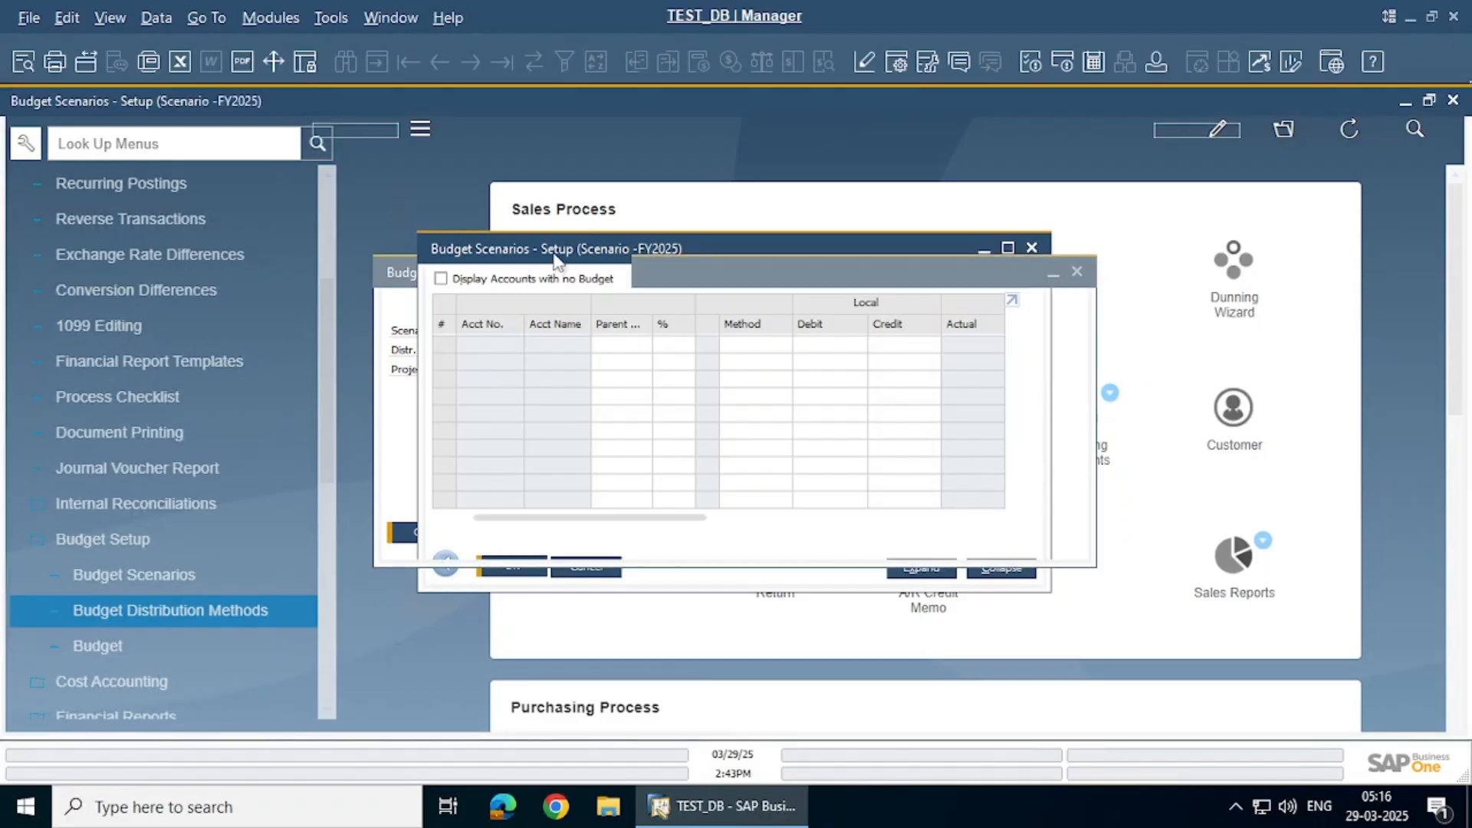
click(22, 131)
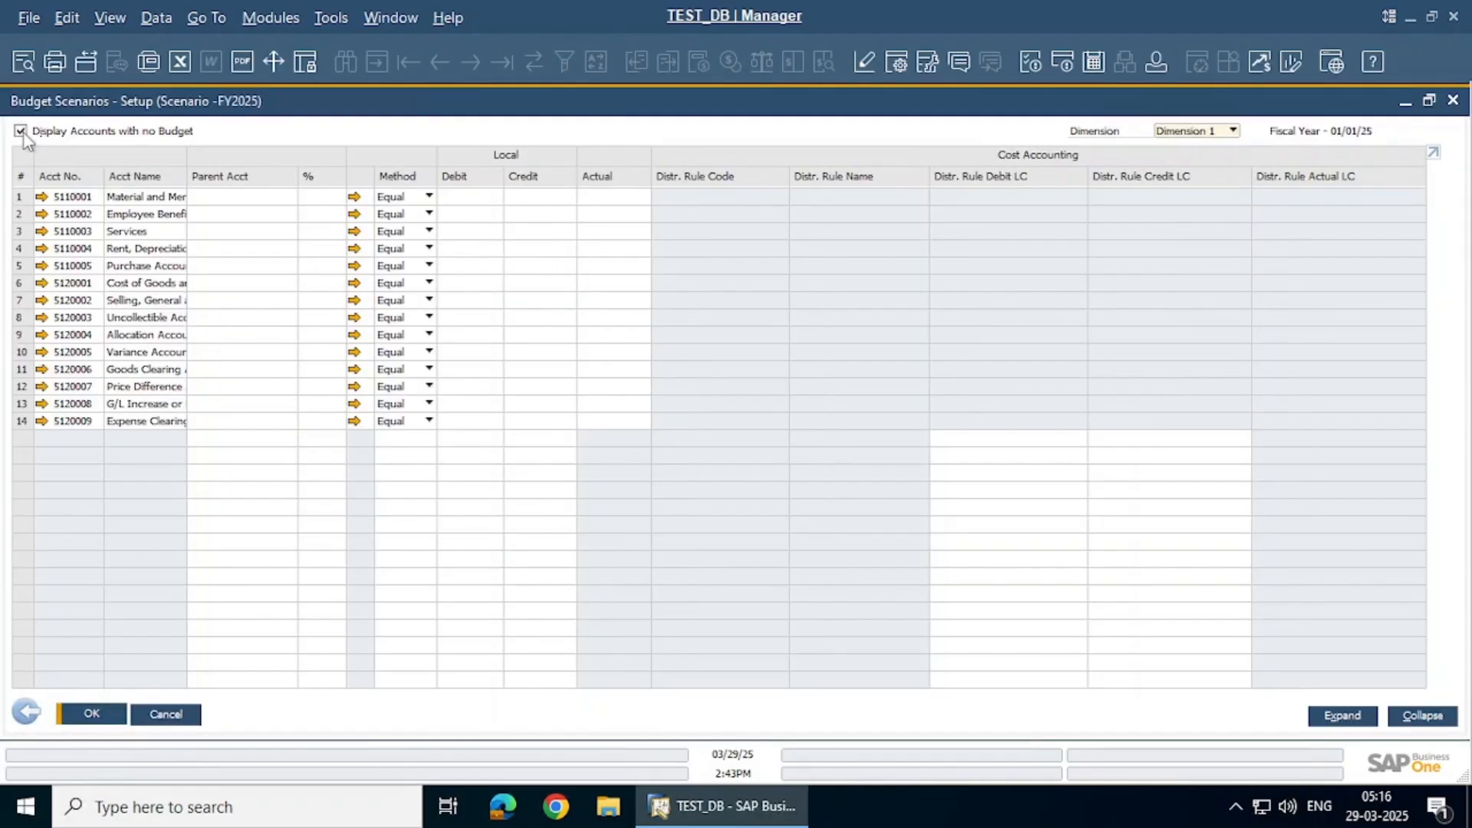
click(112, 27)
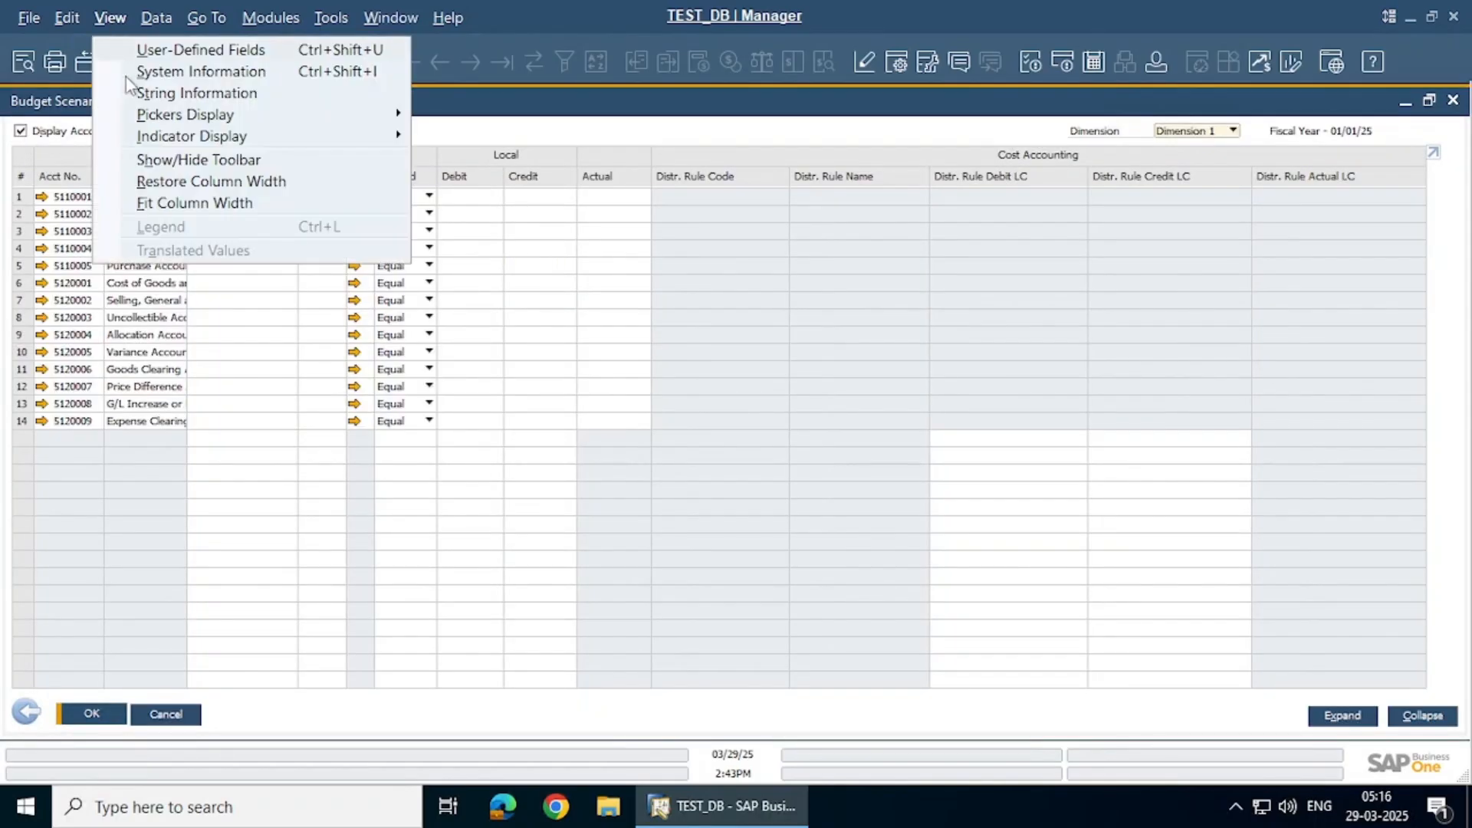
click(188, 203)
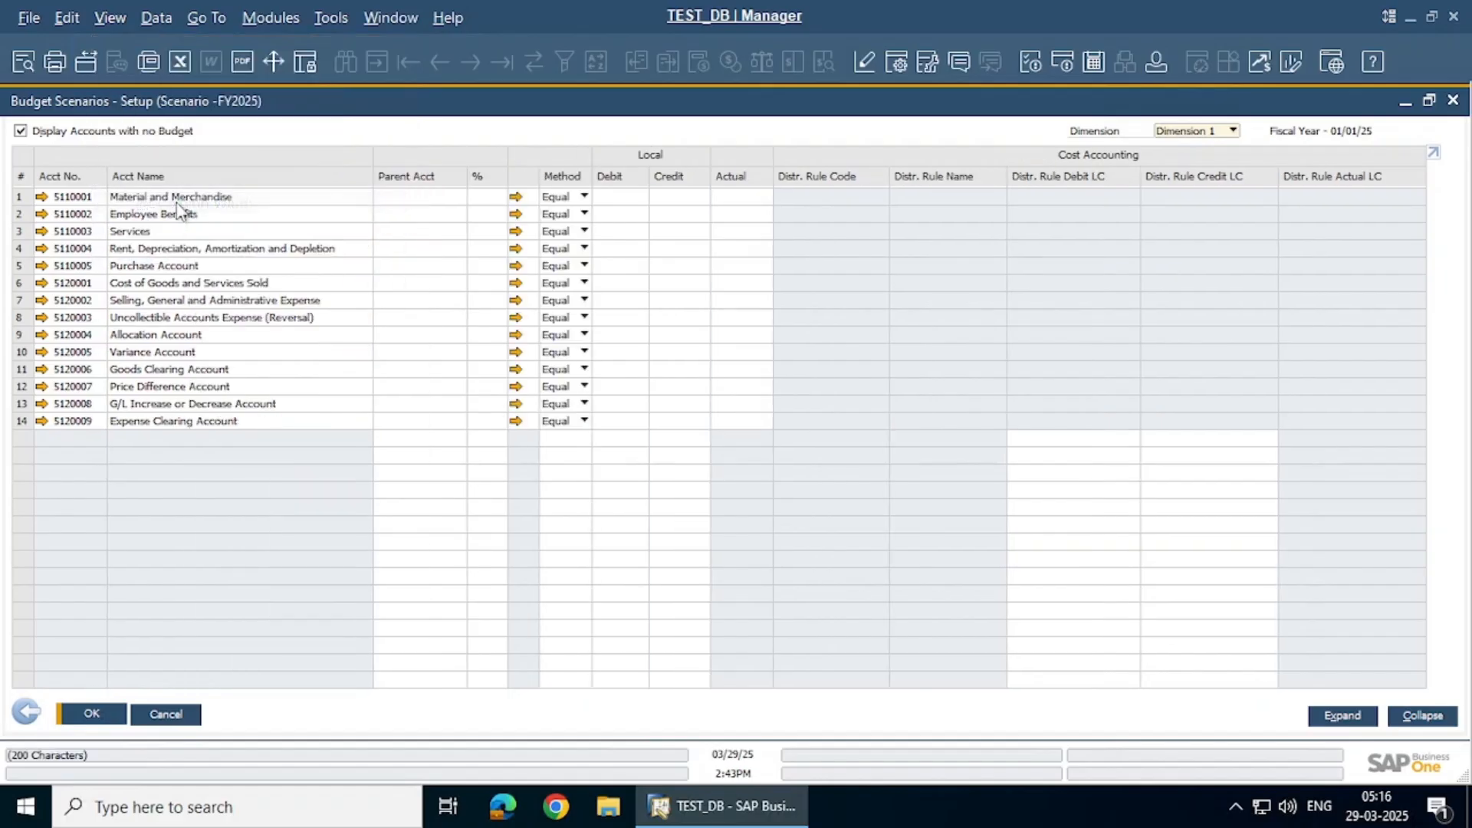
Enter $100 debit budgets for 5110003 Services and 5110004 Rent, Depreciation, then update
click(381, 198)
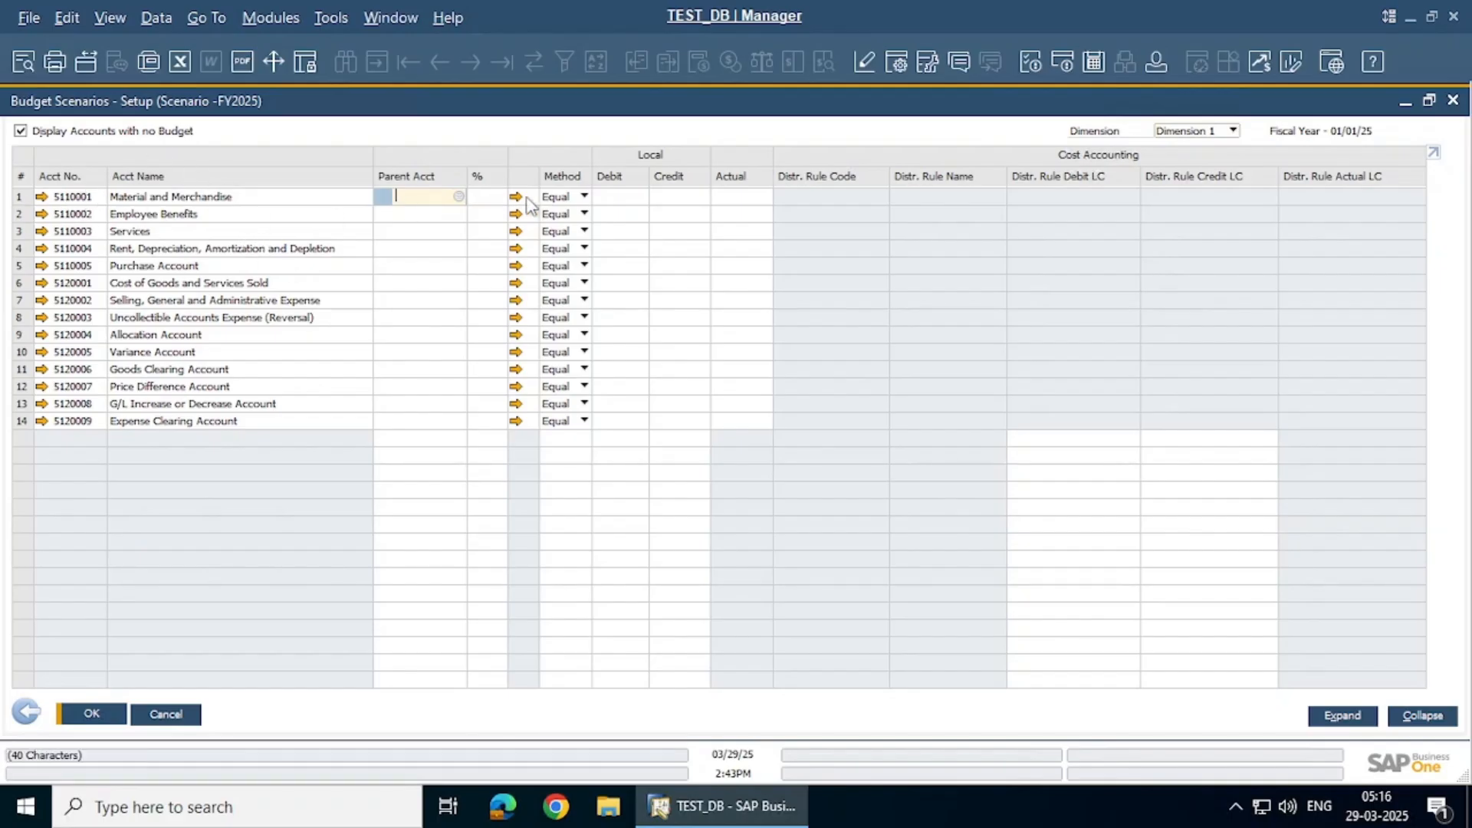
click(615, 196)
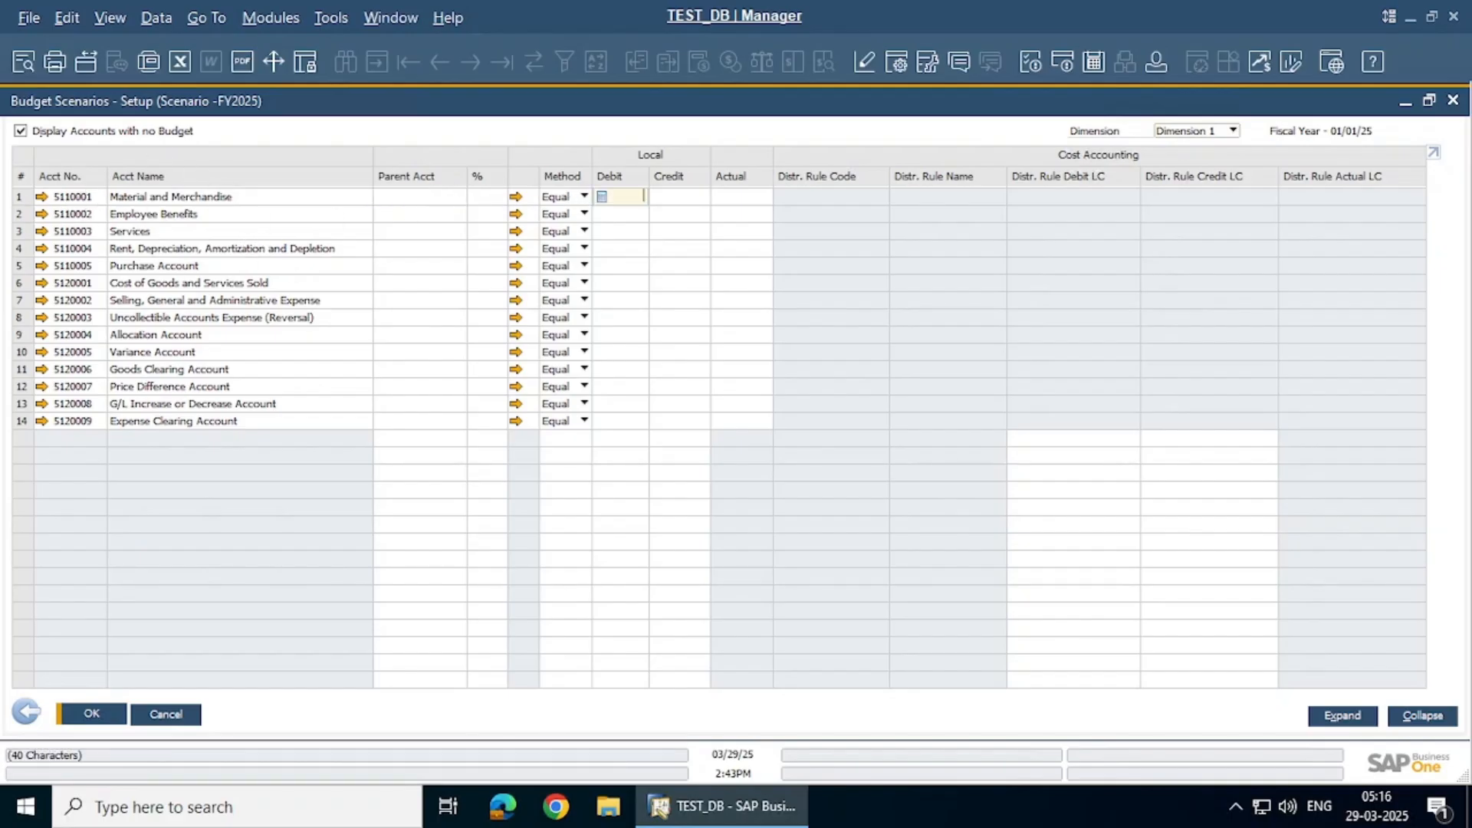
click(661, 199)
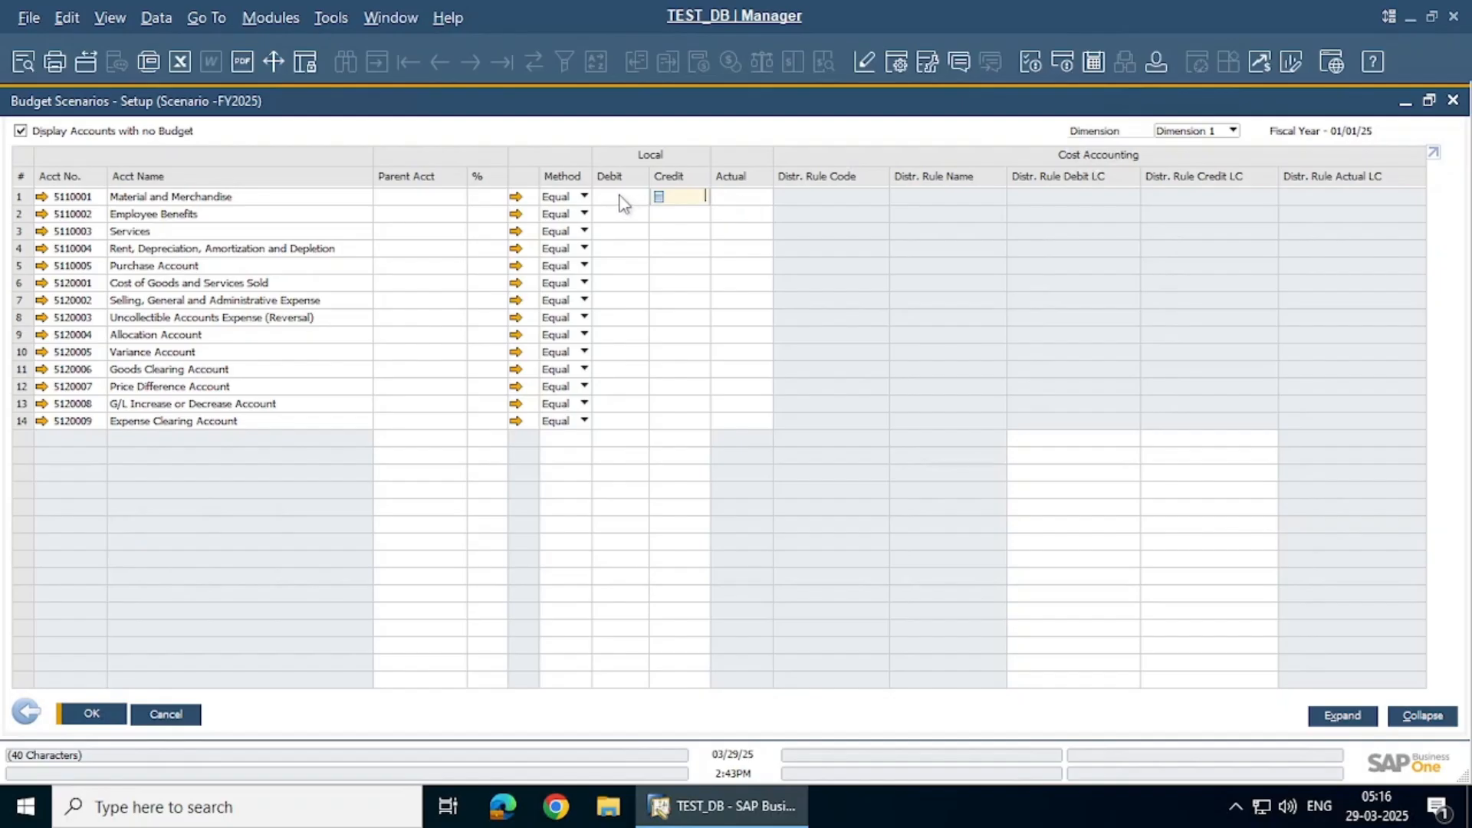
click(616, 196)
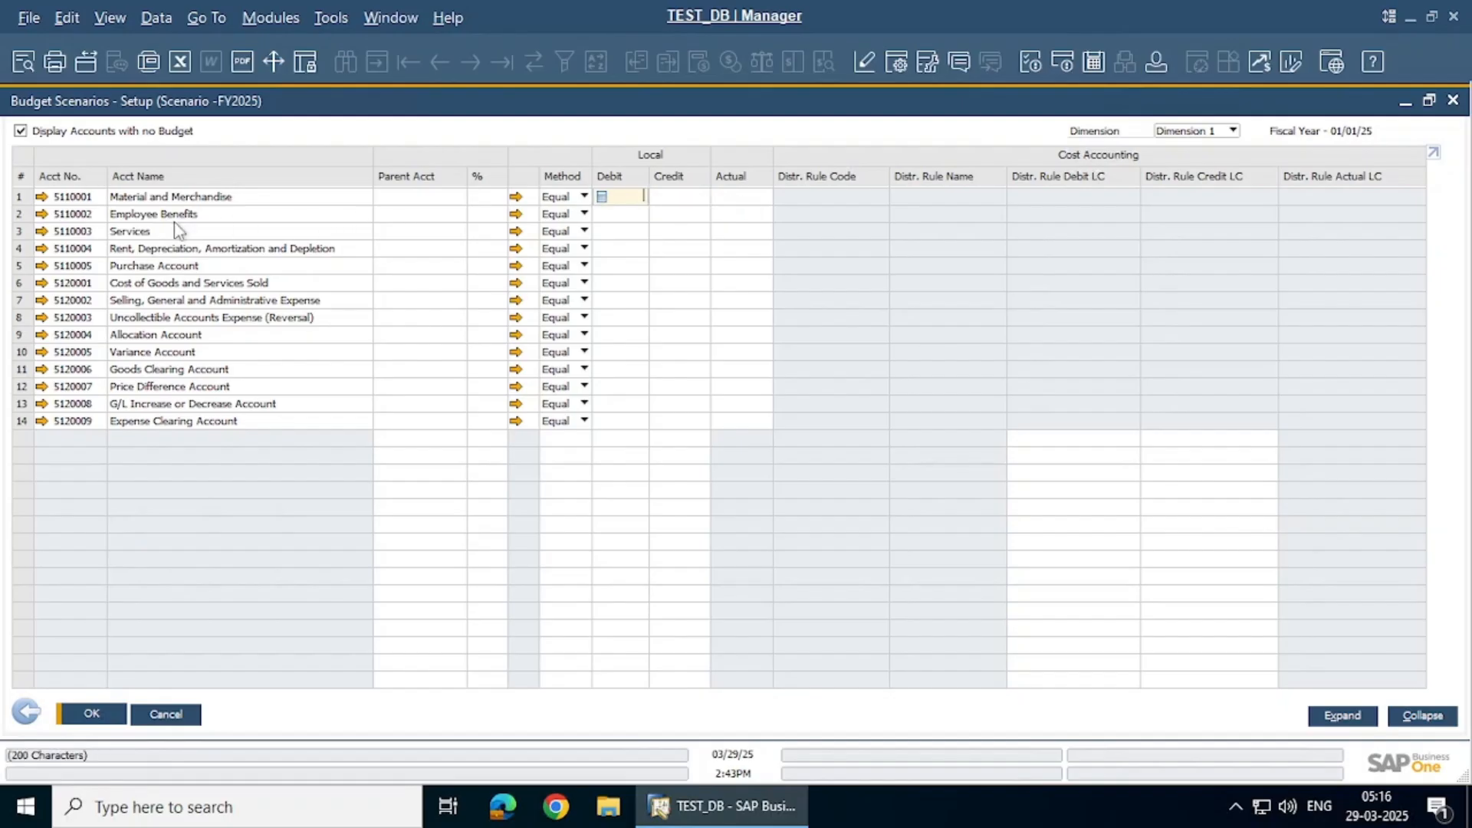
click(18, 218)
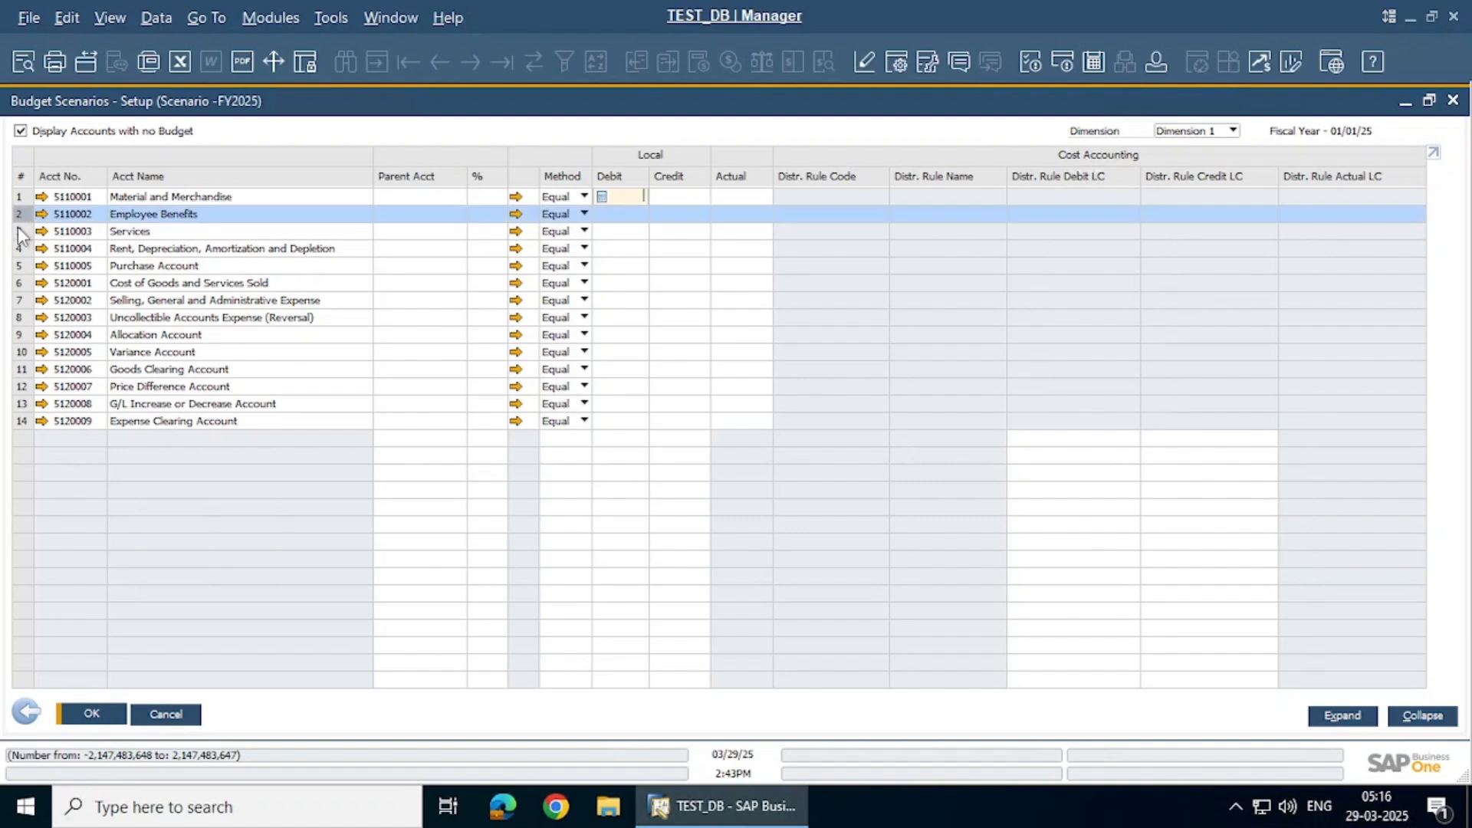
click(19, 233)
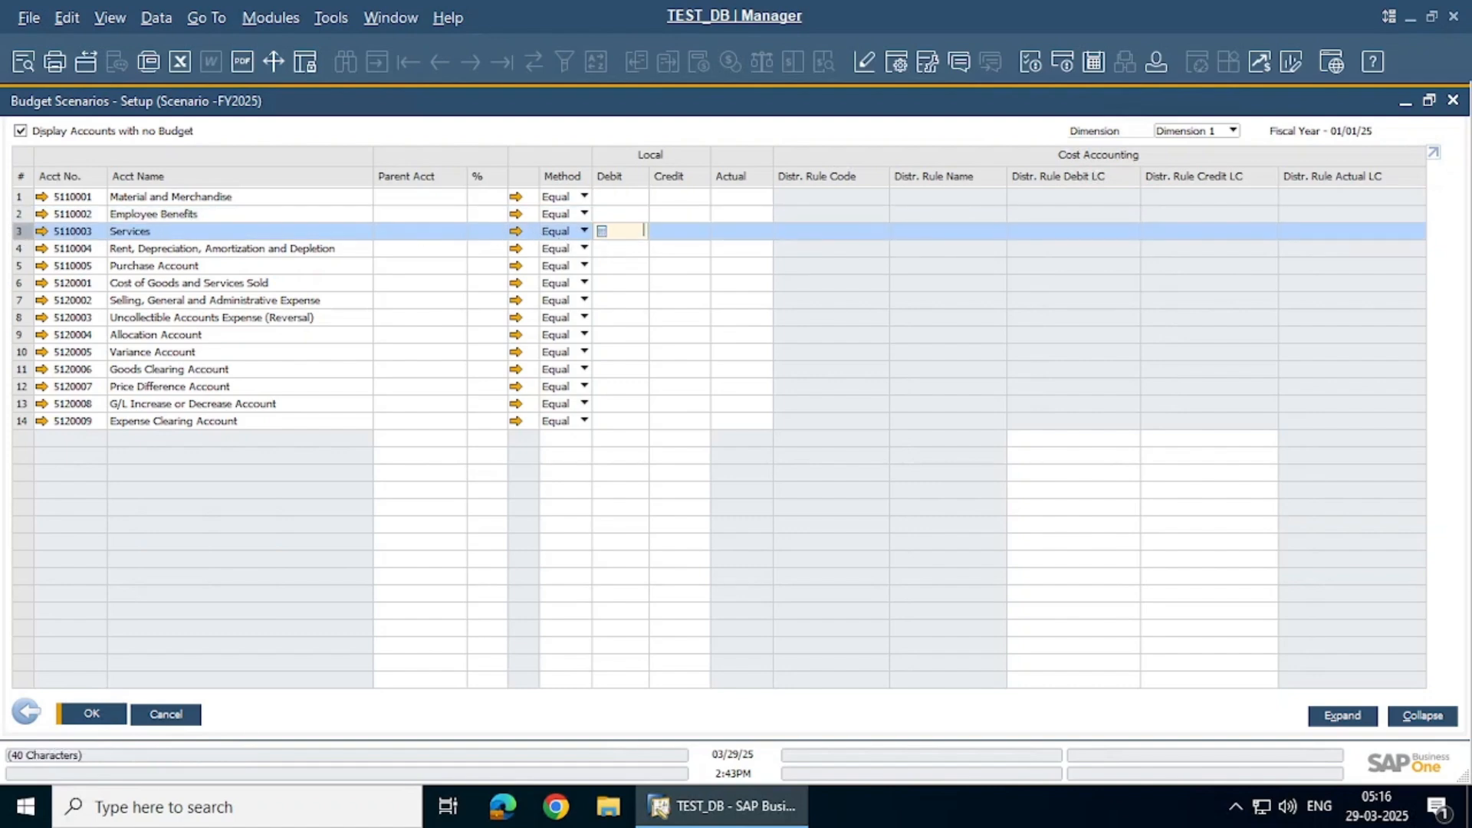
text(1)
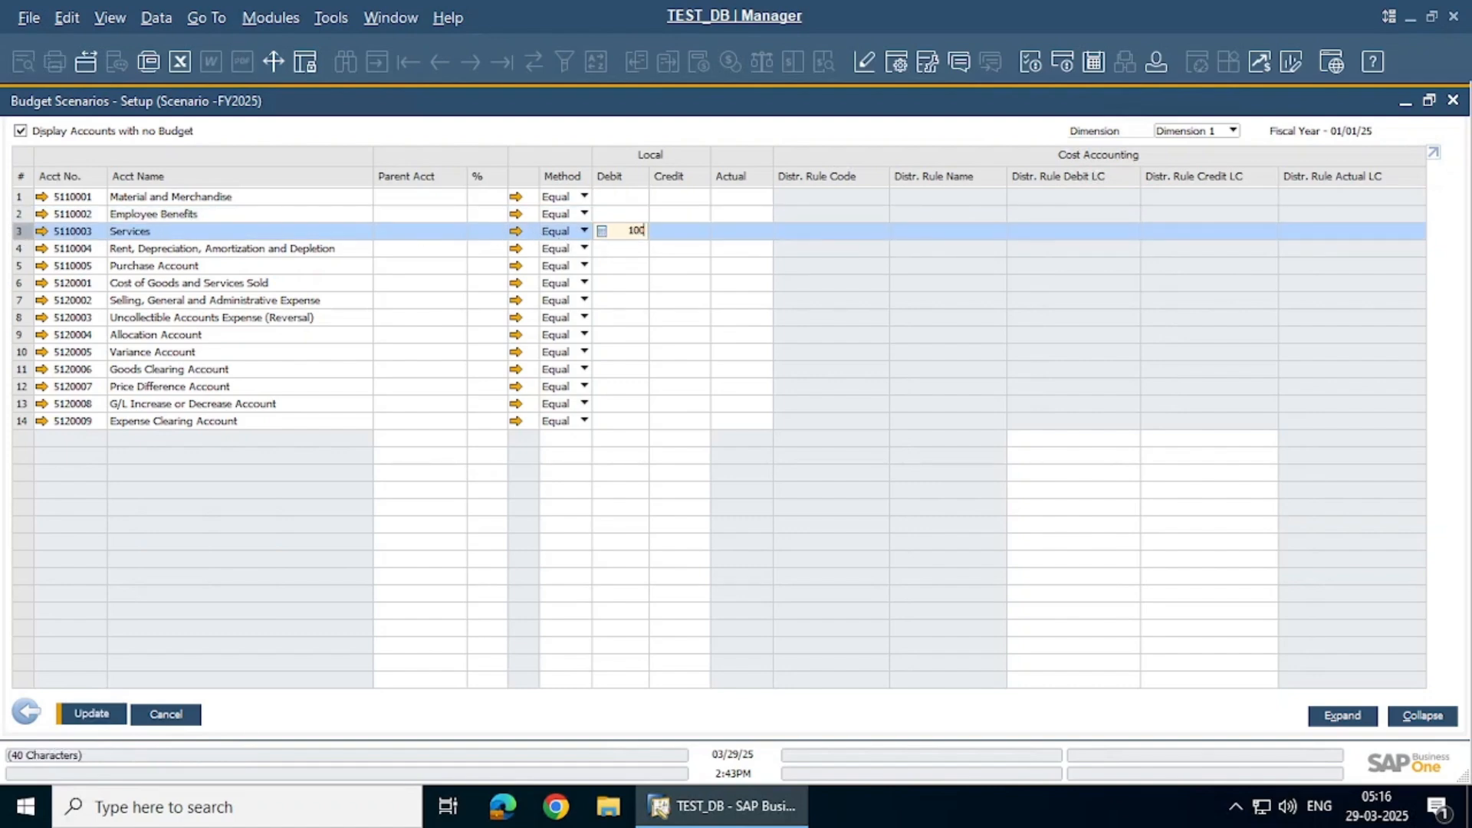
text(00)
key(Tab)
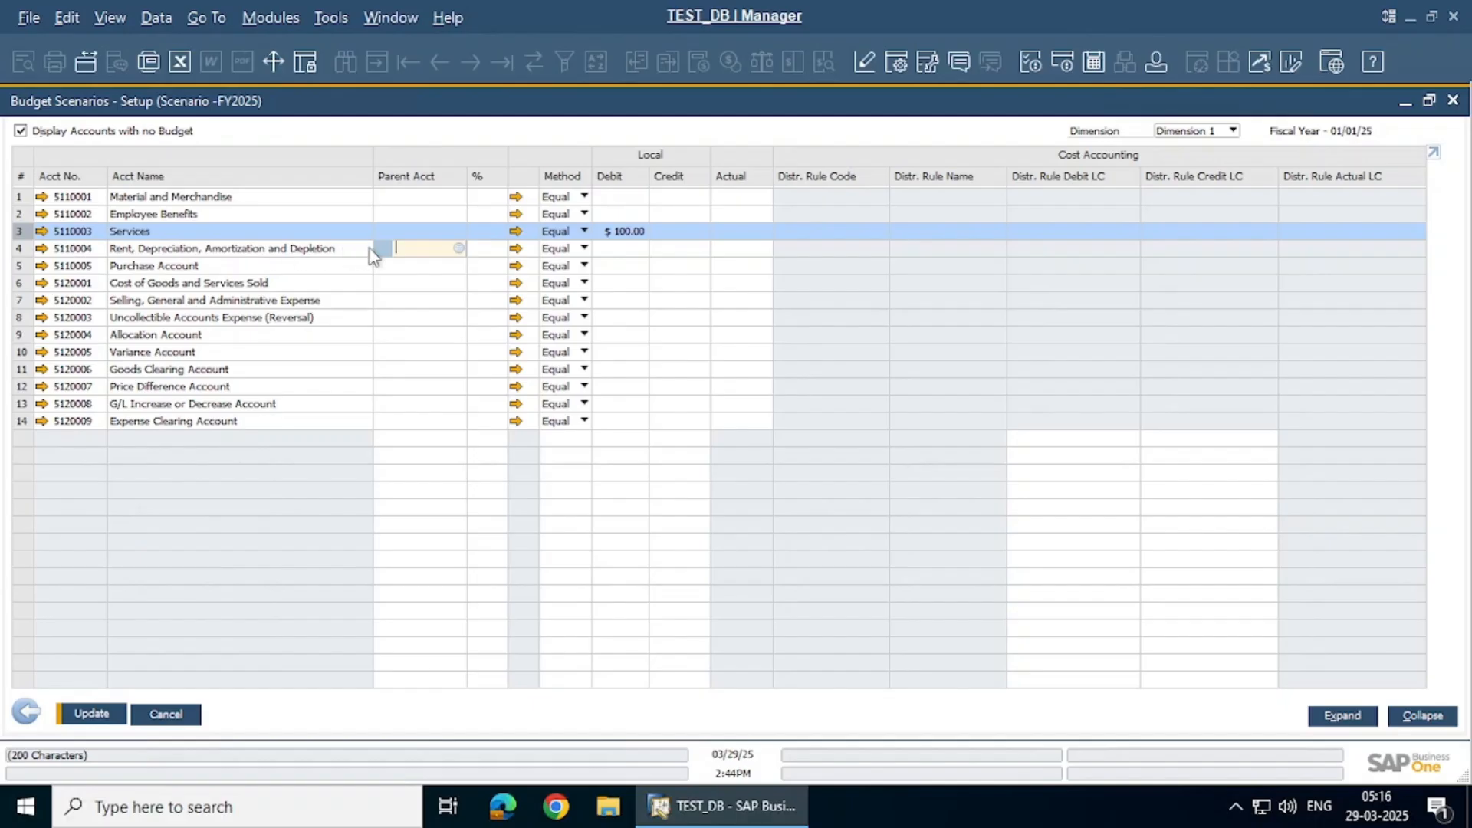
click(619, 248)
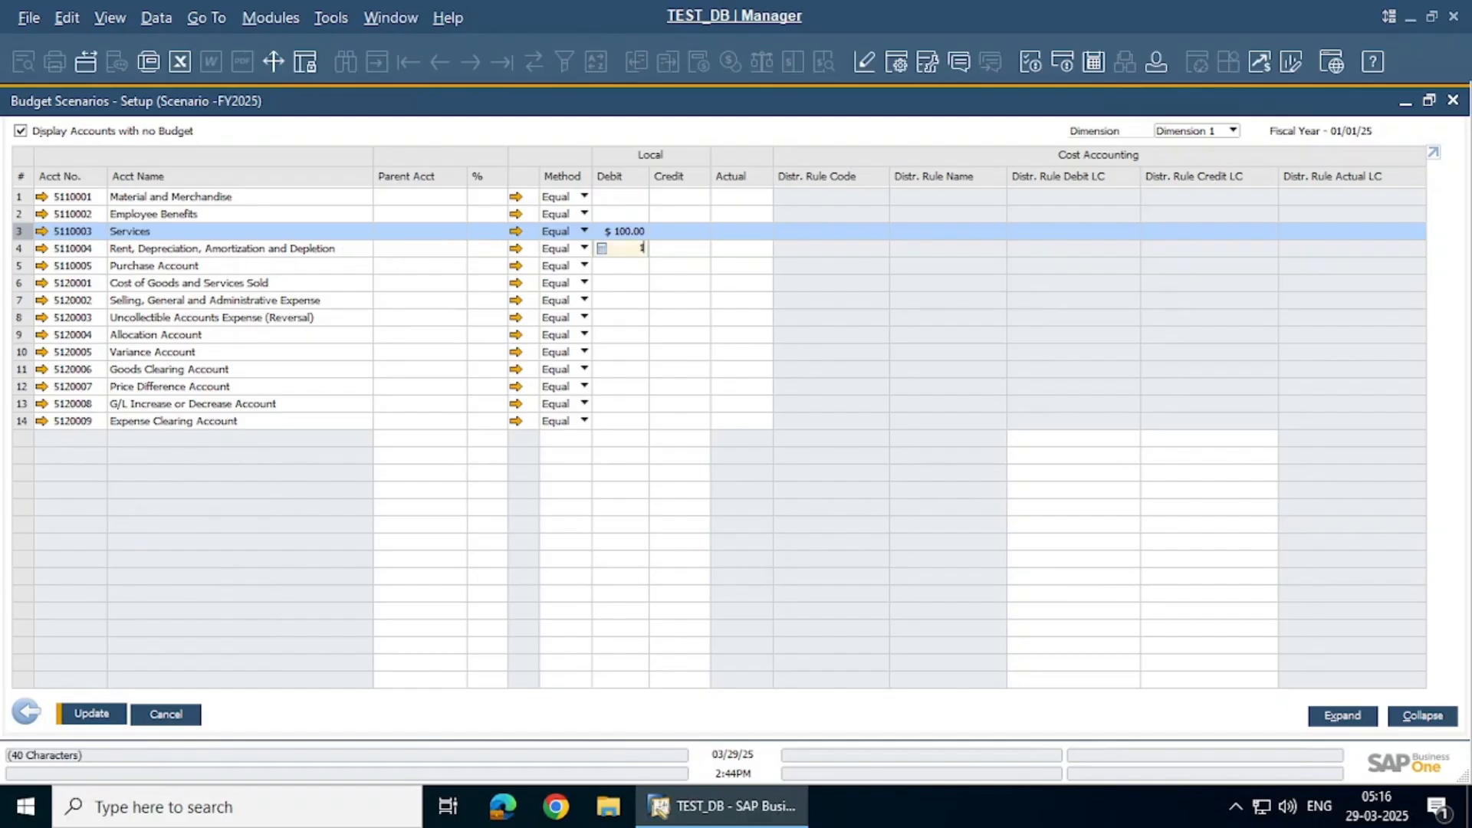
key(Return)
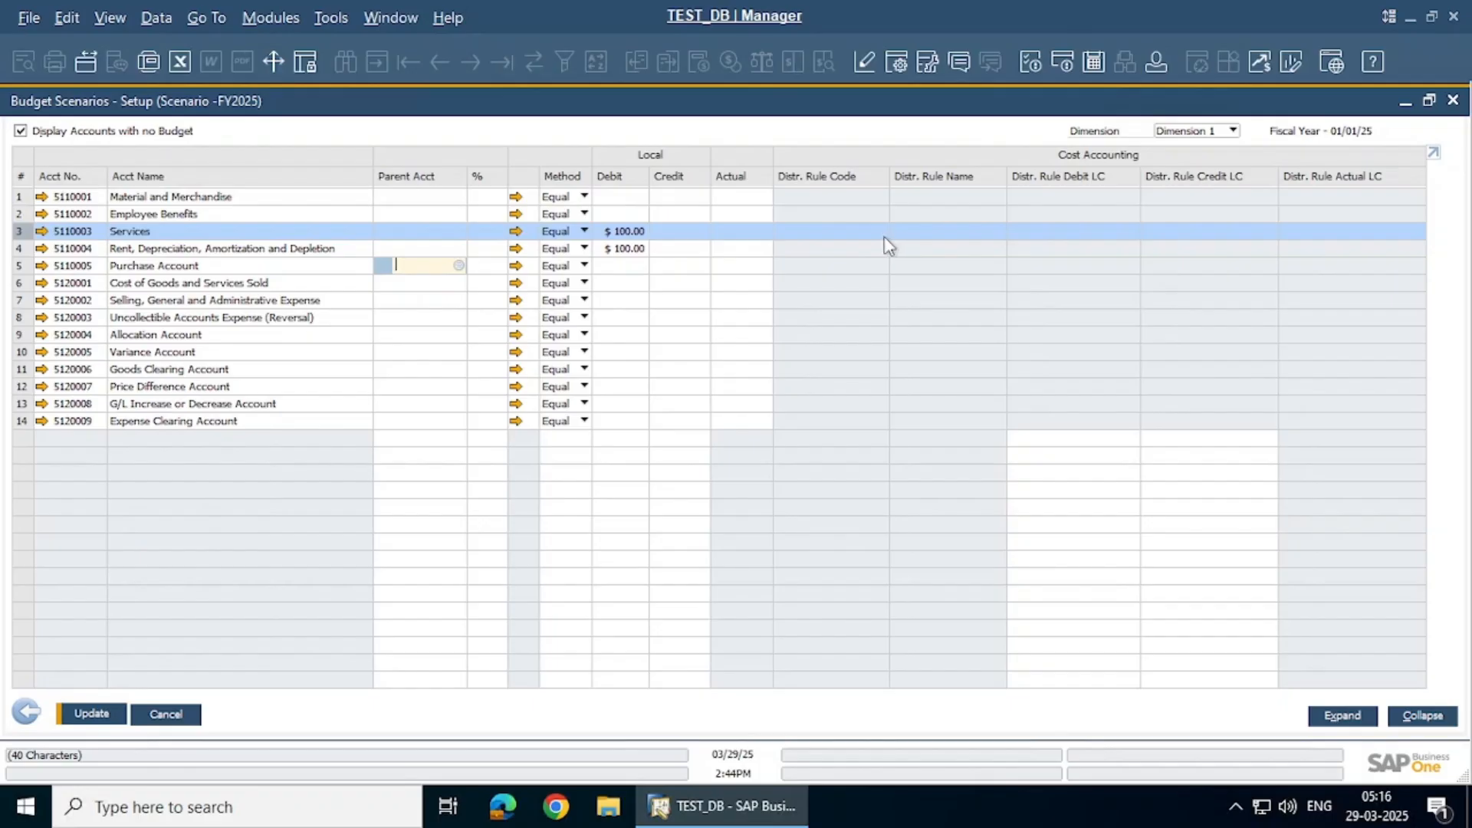
click(96, 720)
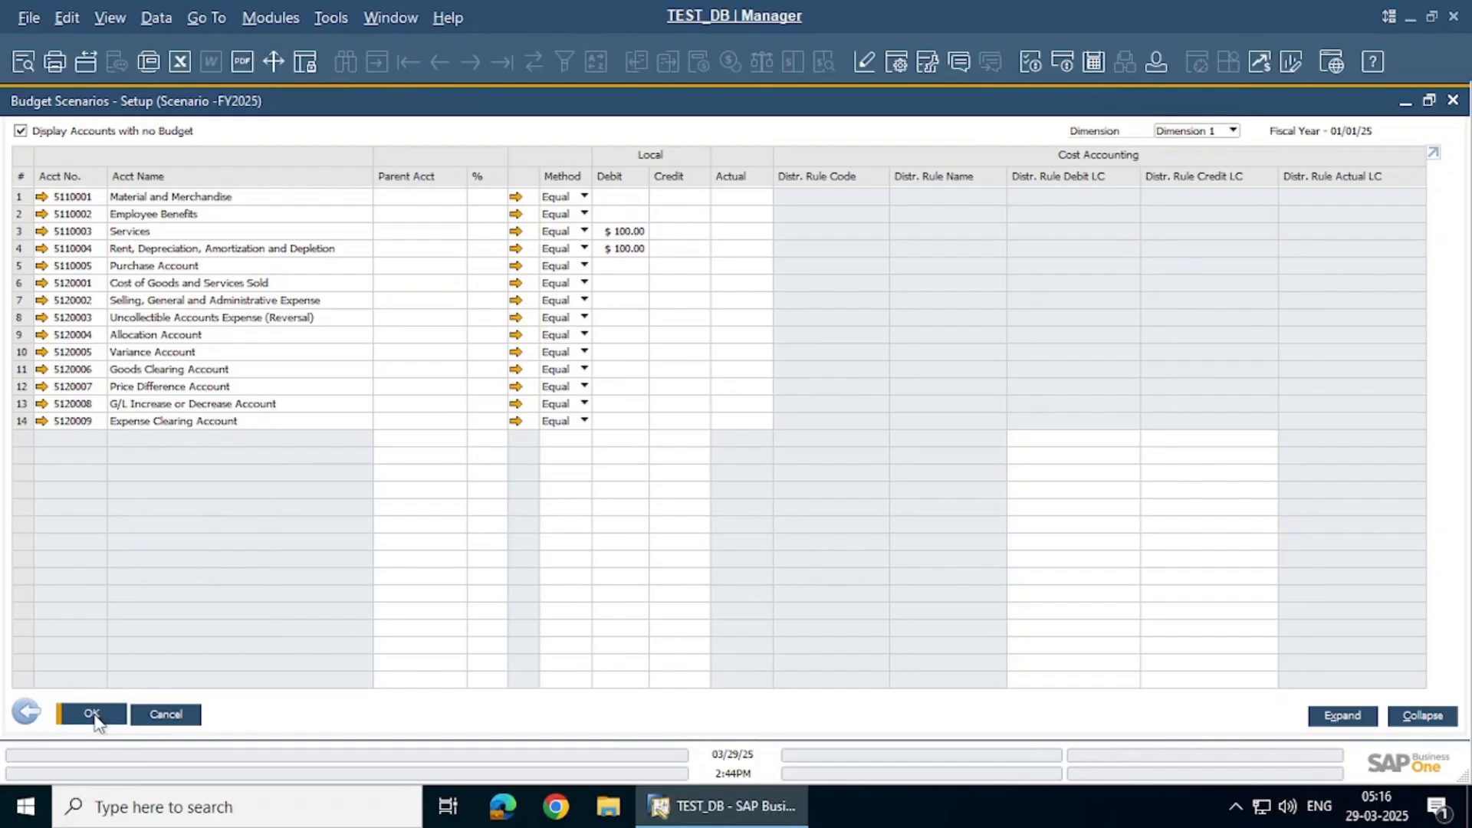
click(92, 714)
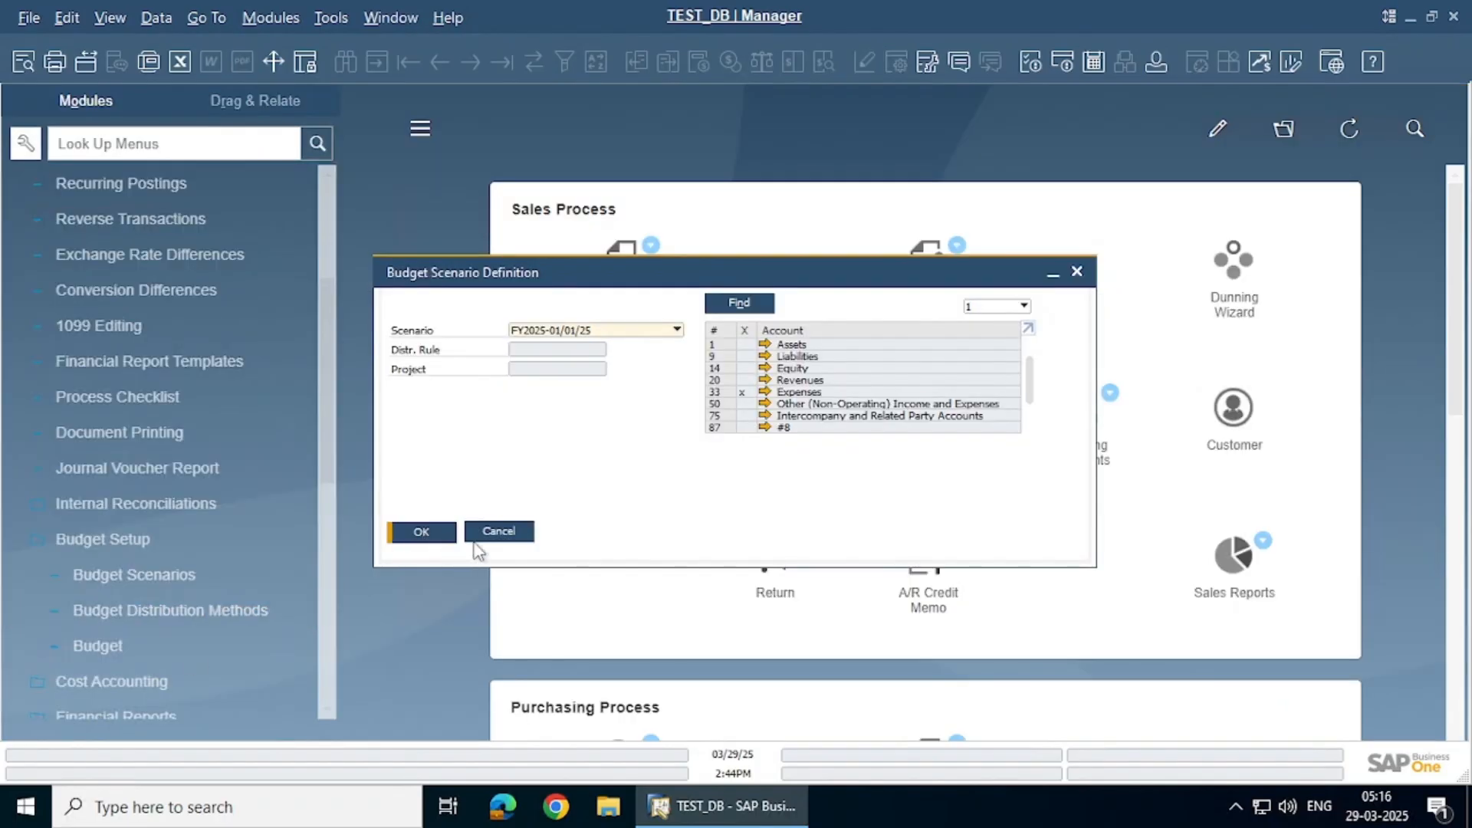
Close the budget scenario definition and expand the Purchasing - A/P module
click(499, 532)
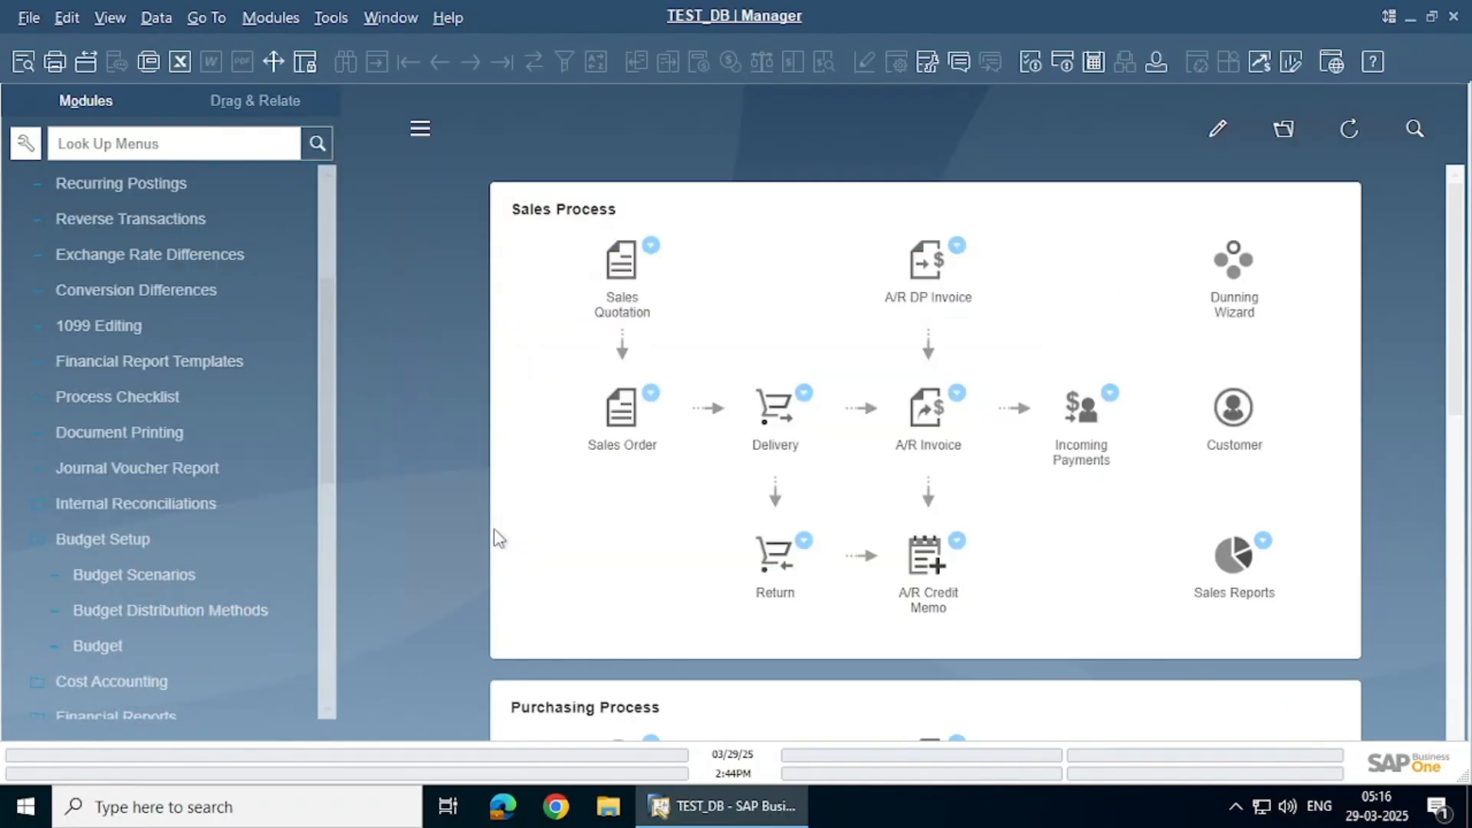
click(199, 536)
scroll(155, 347, up, 3)
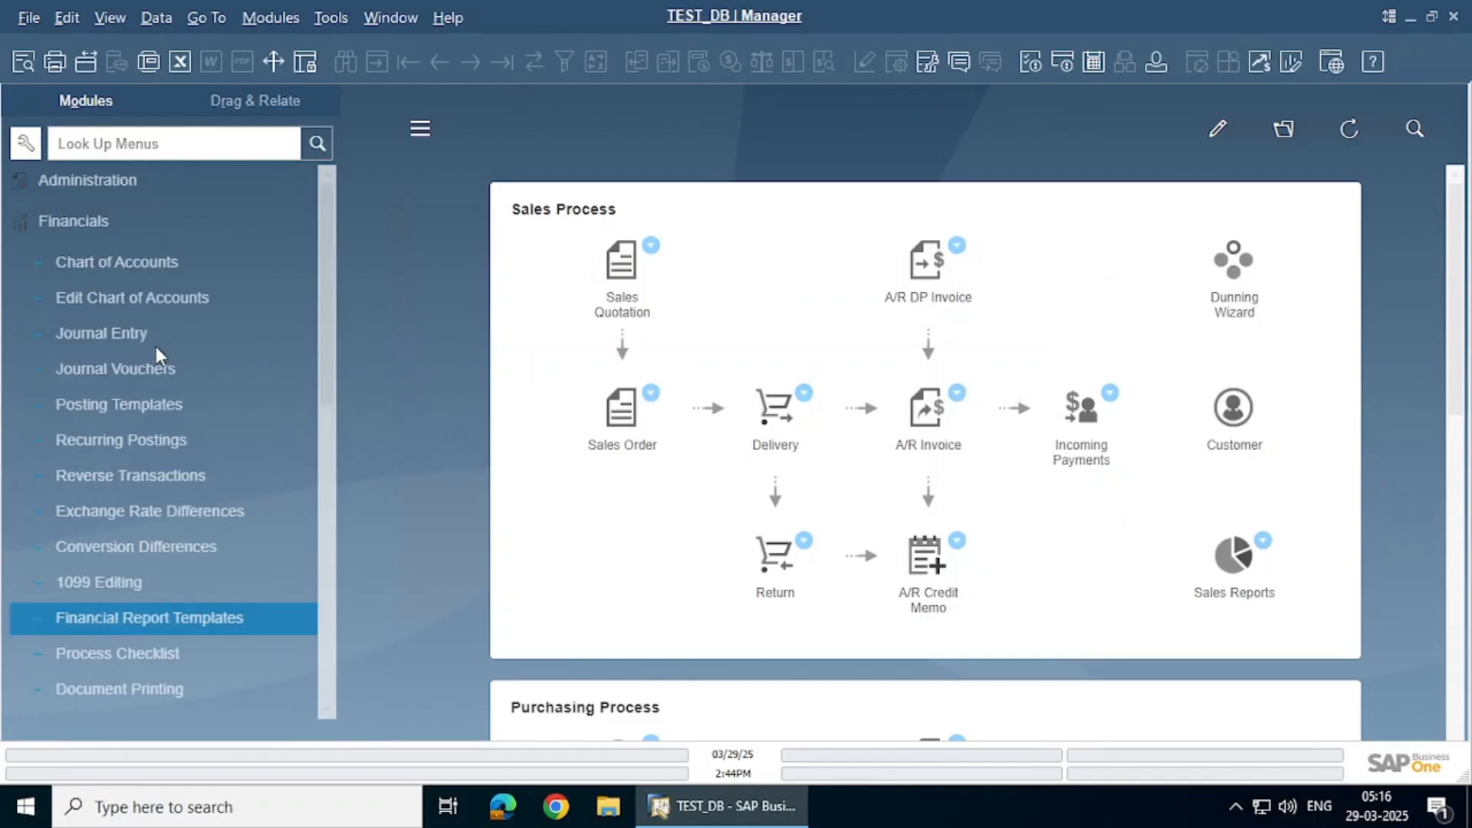
click(123, 227)
click(117, 393)
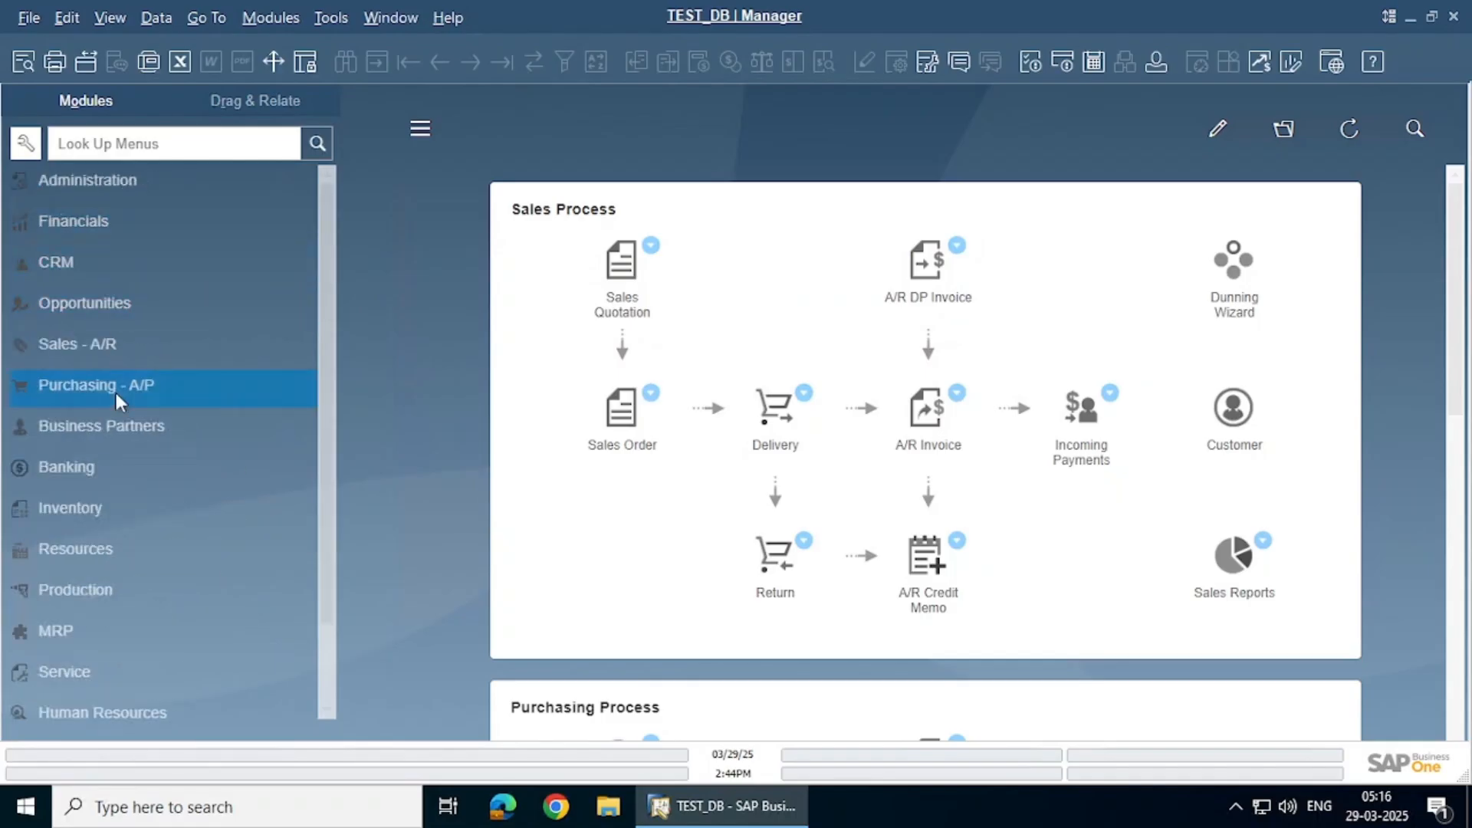
Start a service-type purchase order for vendor Star Tech with a BUDGET TEST line
click(131, 329)
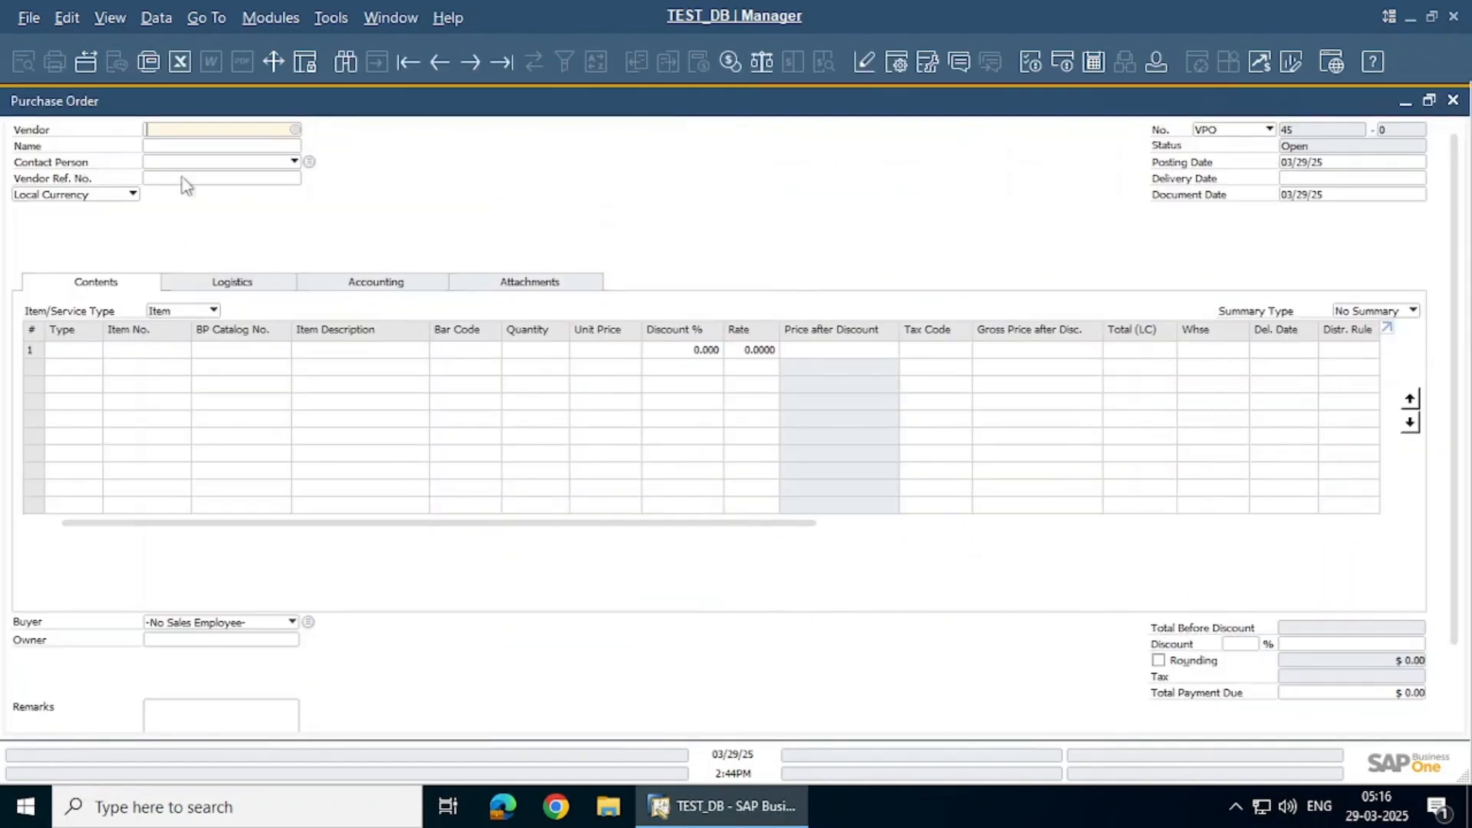
click(287, 162)
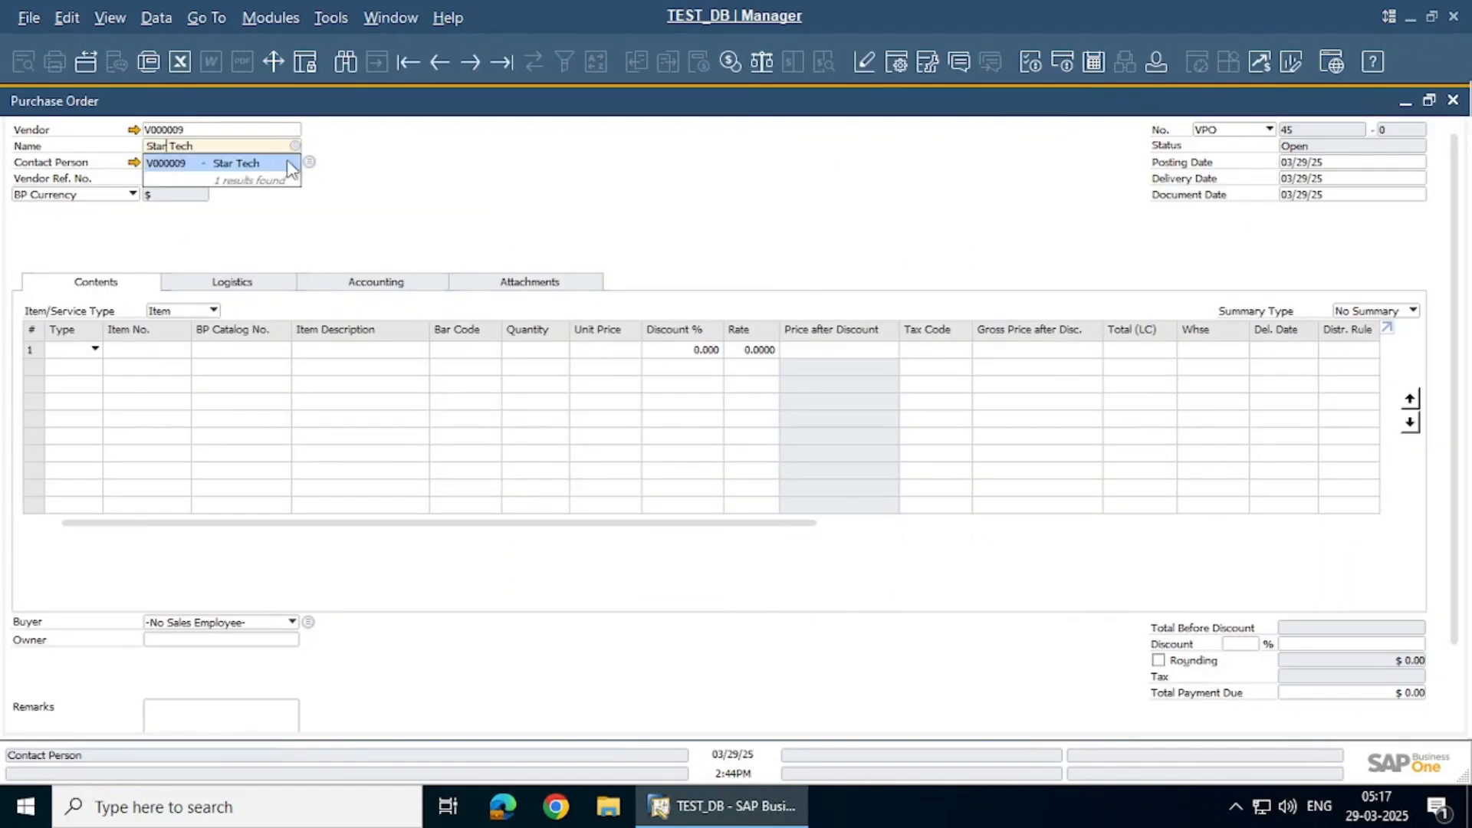
click(196, 310)
click(170, 346)
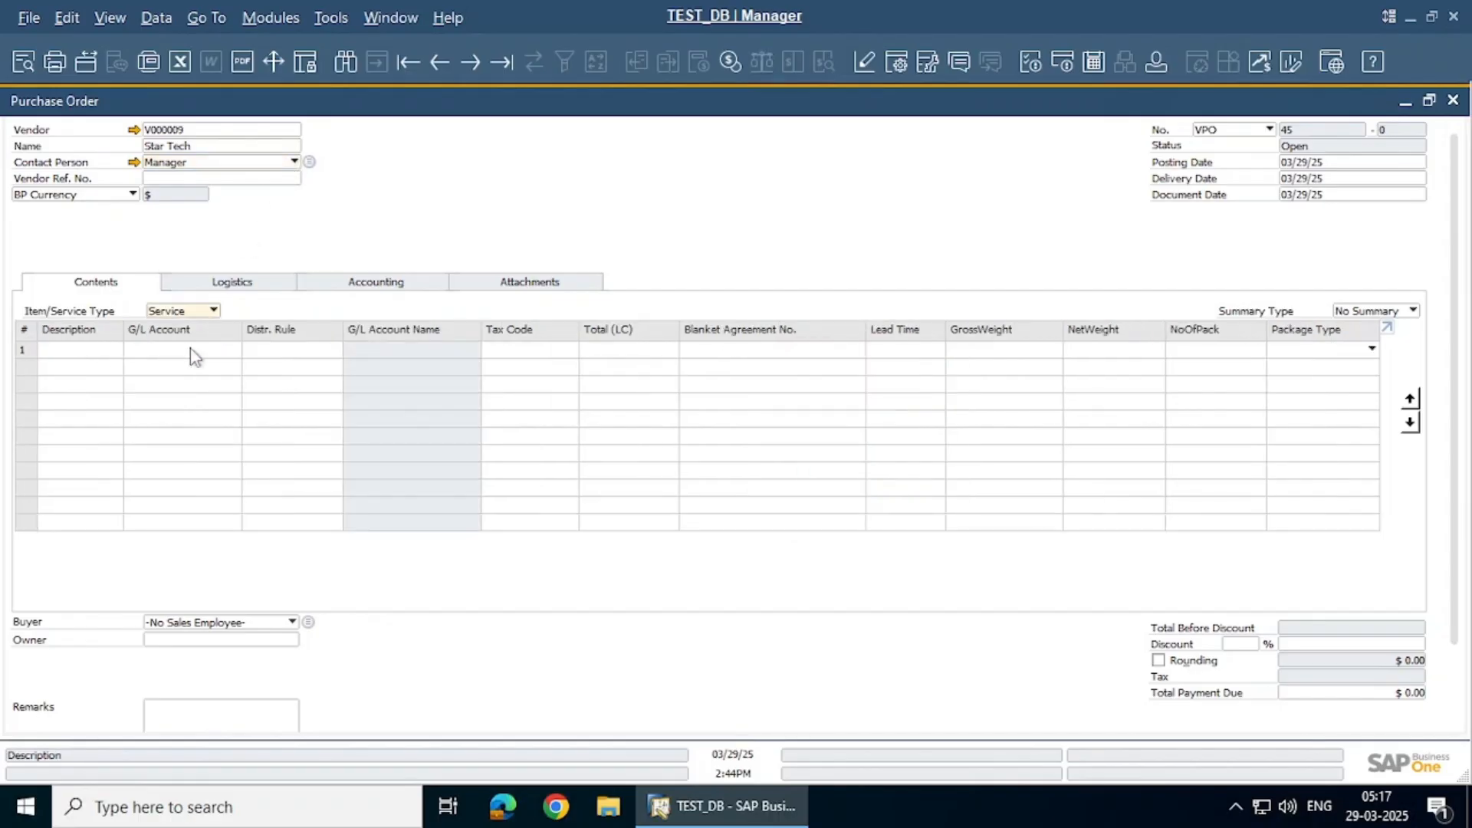
click(103, 353)
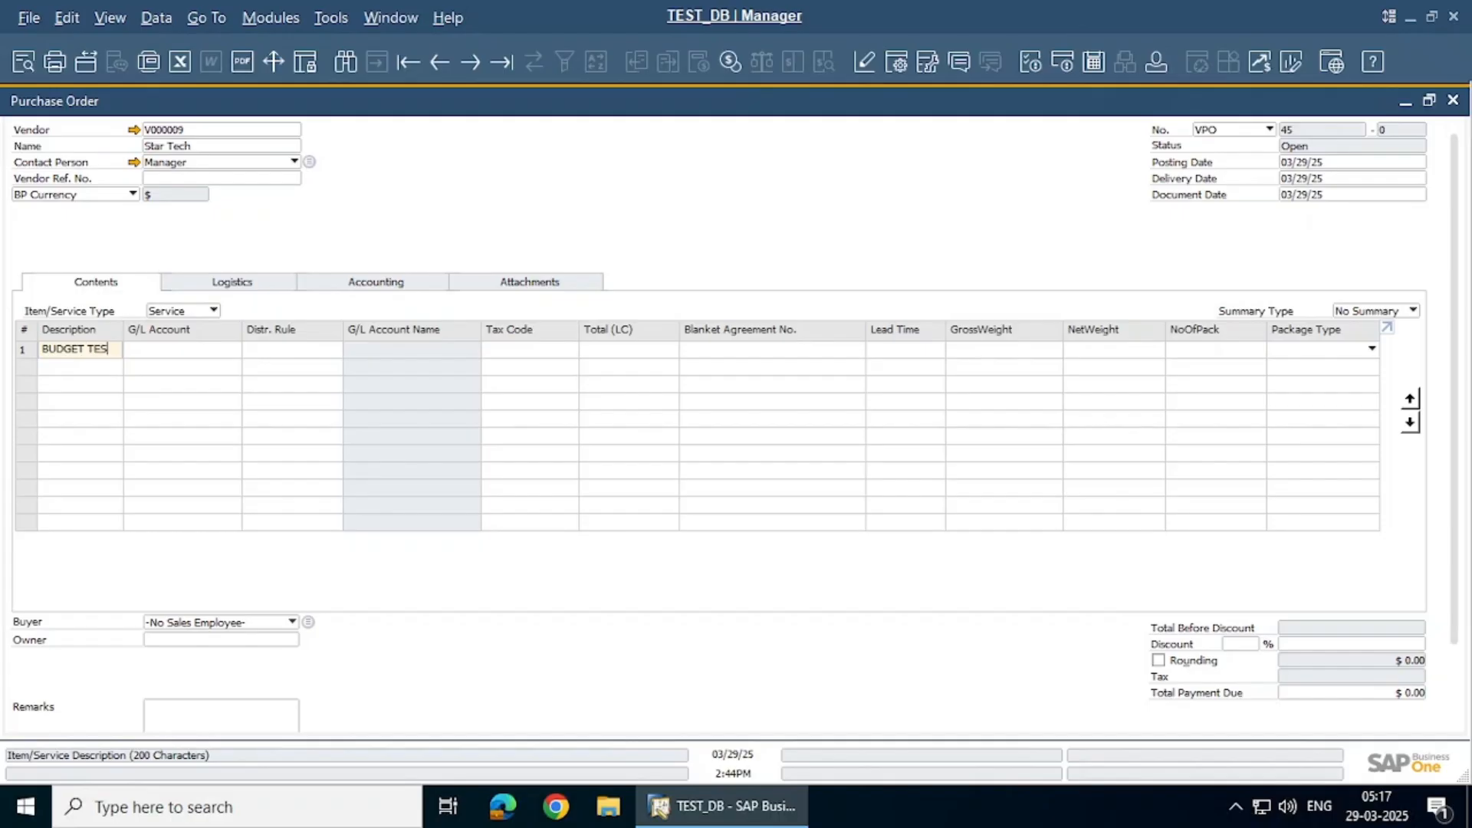
key(Tab)
key(Tab)
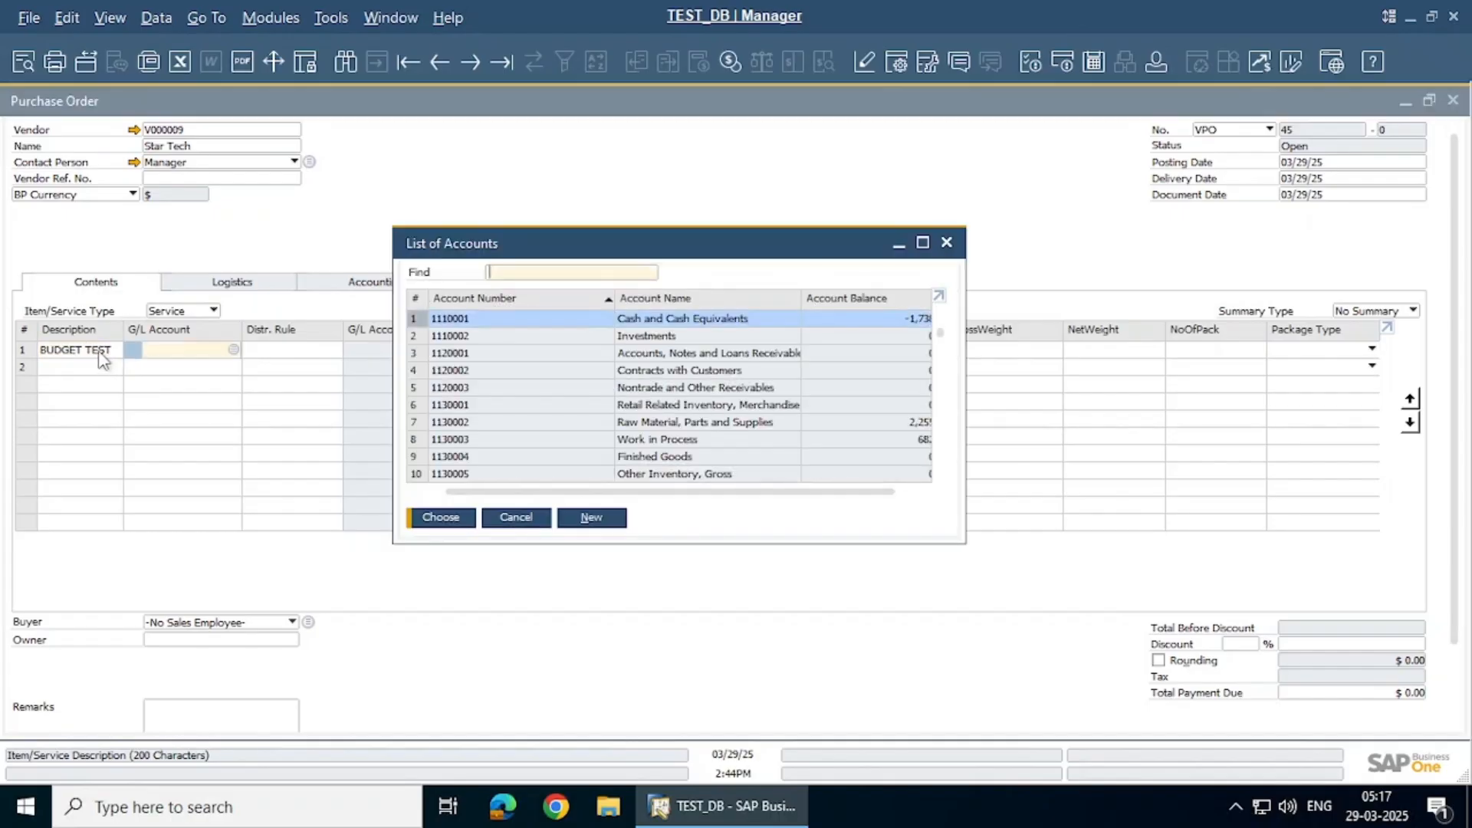
Set the line's G/L account to 5110003 Services and its tax code to SalesTax
double_click(641, 301)
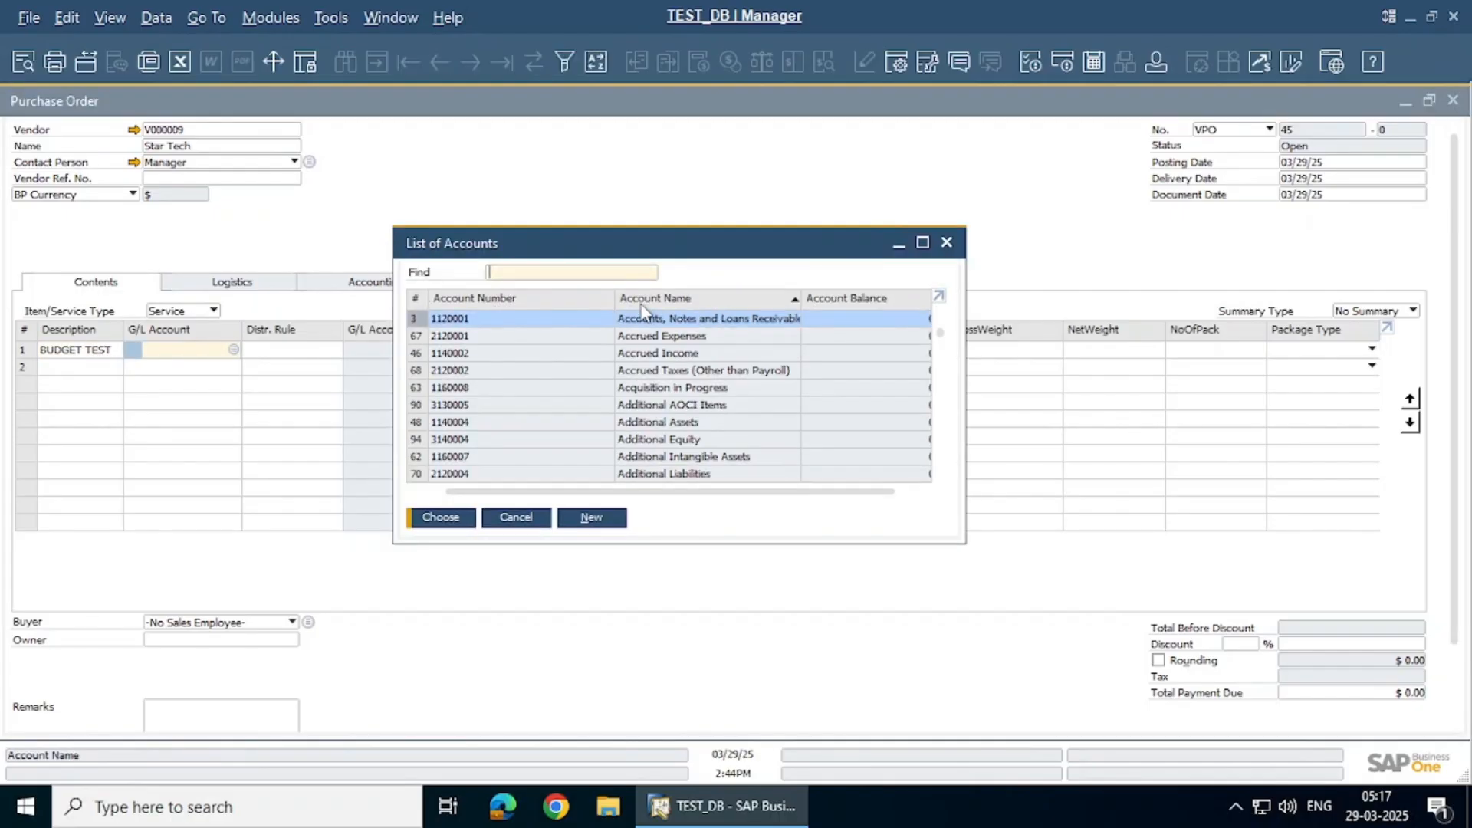
text(SERVI)
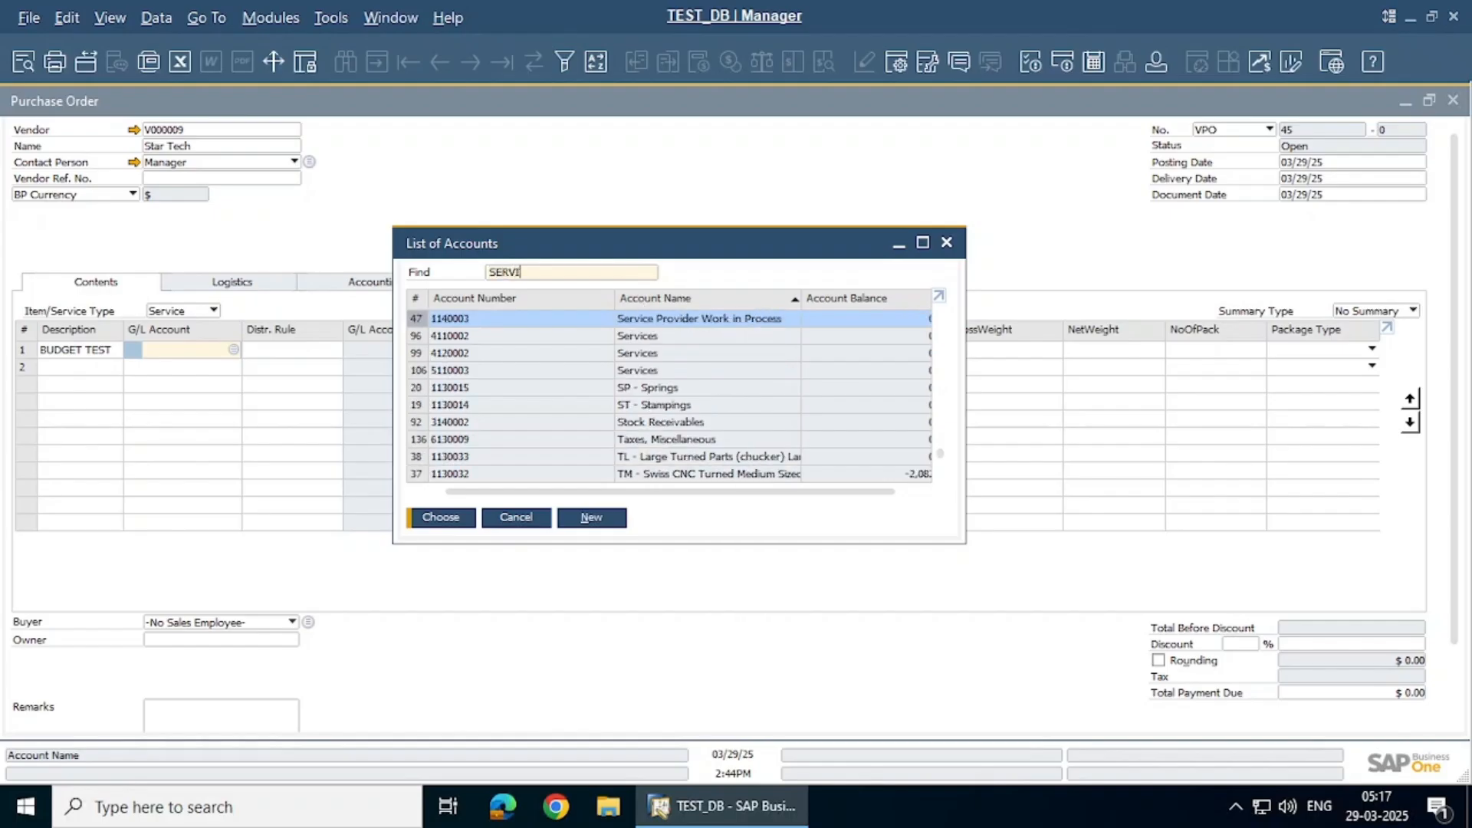
key(Down)
key(Down)
key(Down)
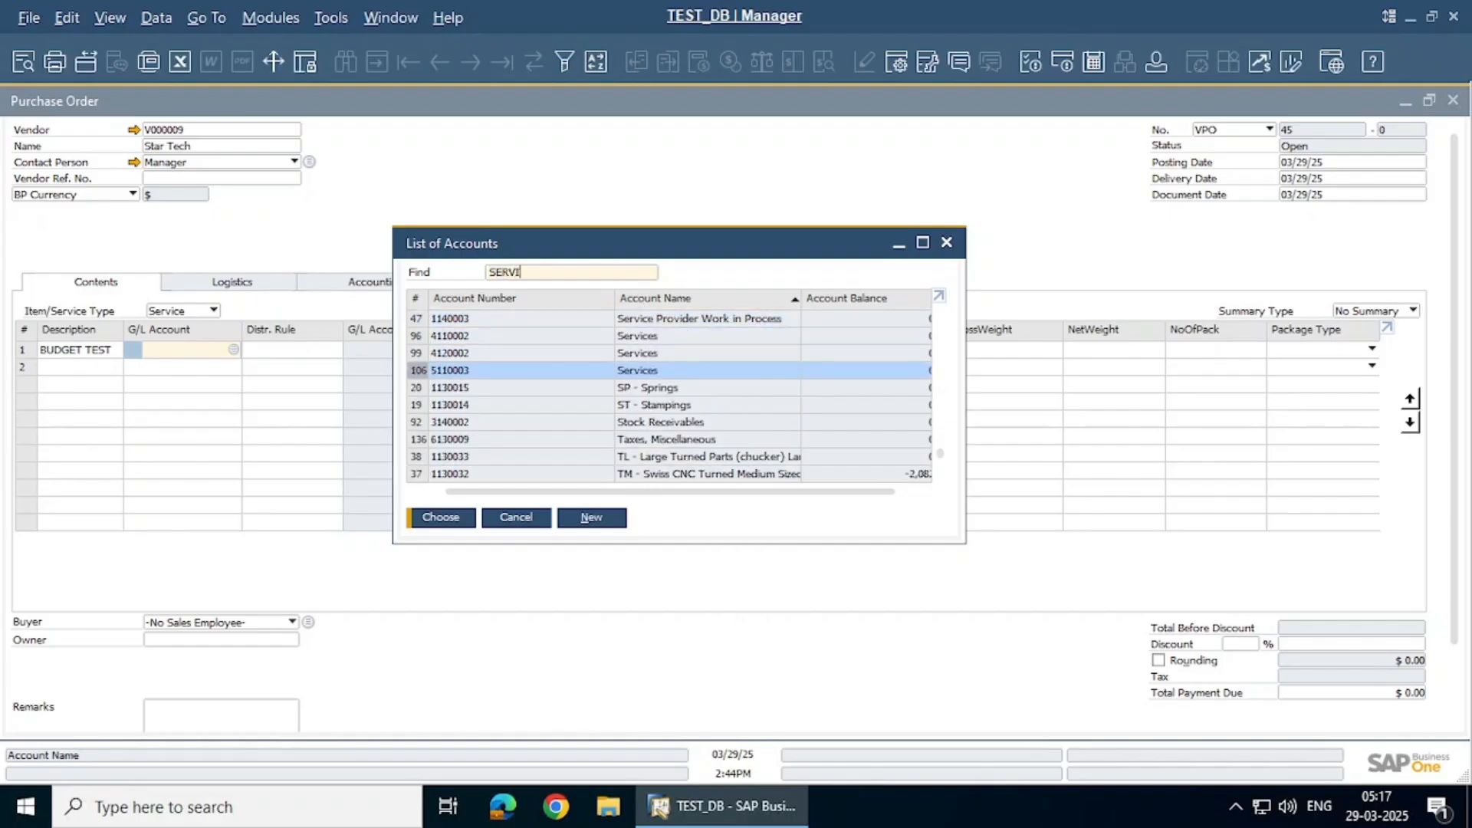
key(Return)
key(Tab)
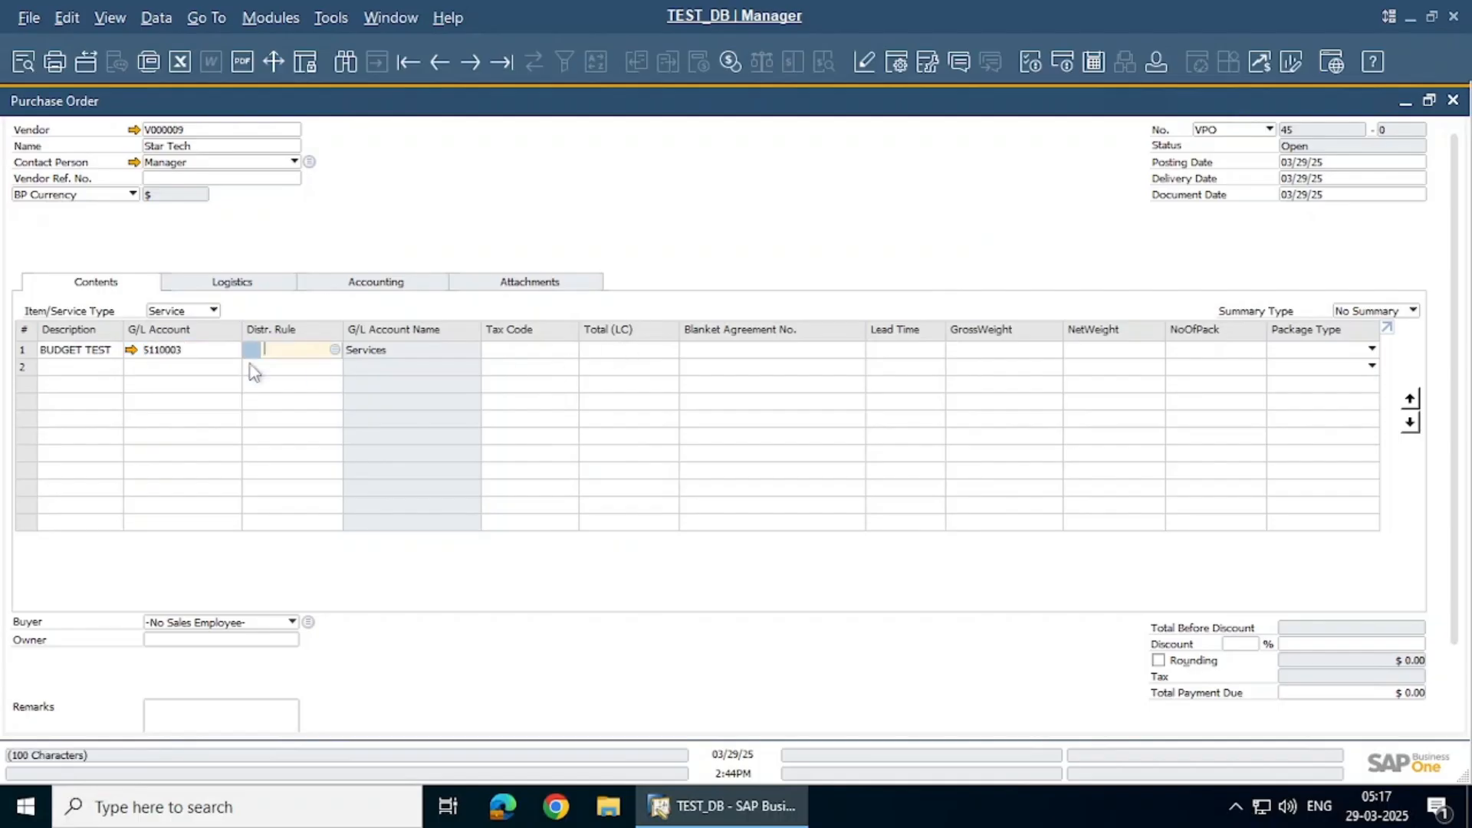
key(Tab)
key(Tab)
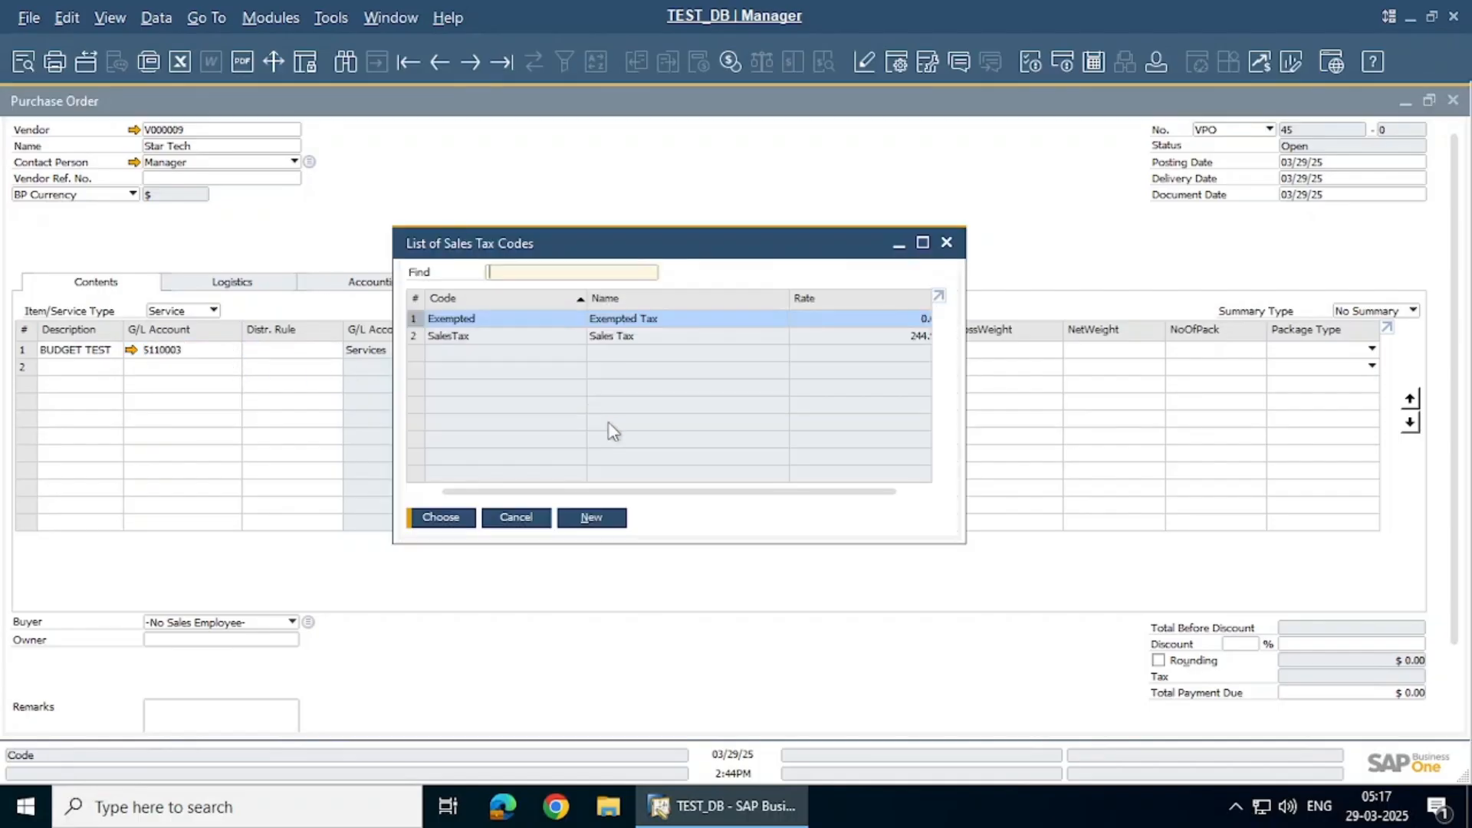
double_click(605, 342)
key(Tab)
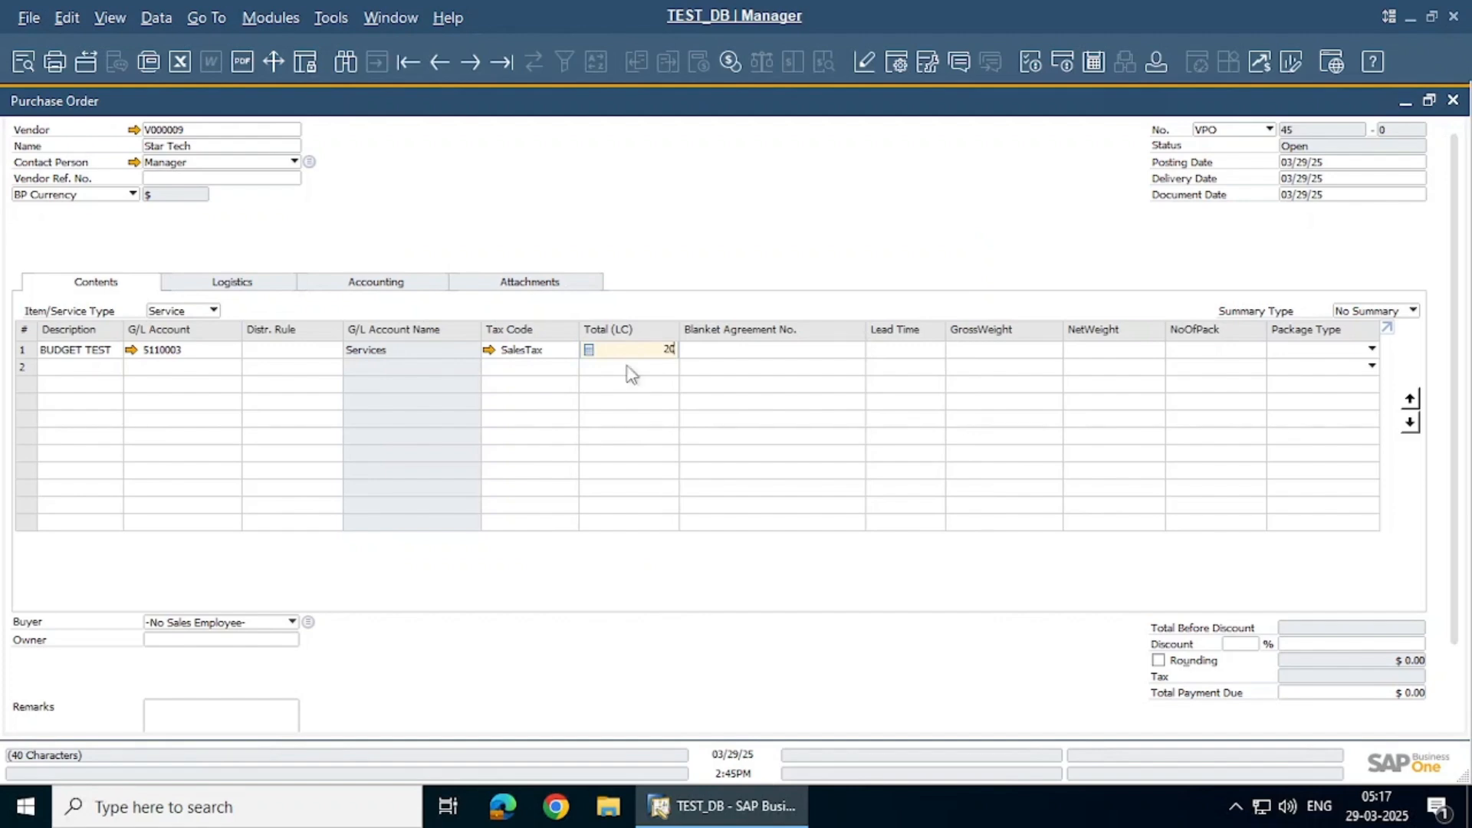
Change the line total from $20.00 to $110.00
key(Tab)
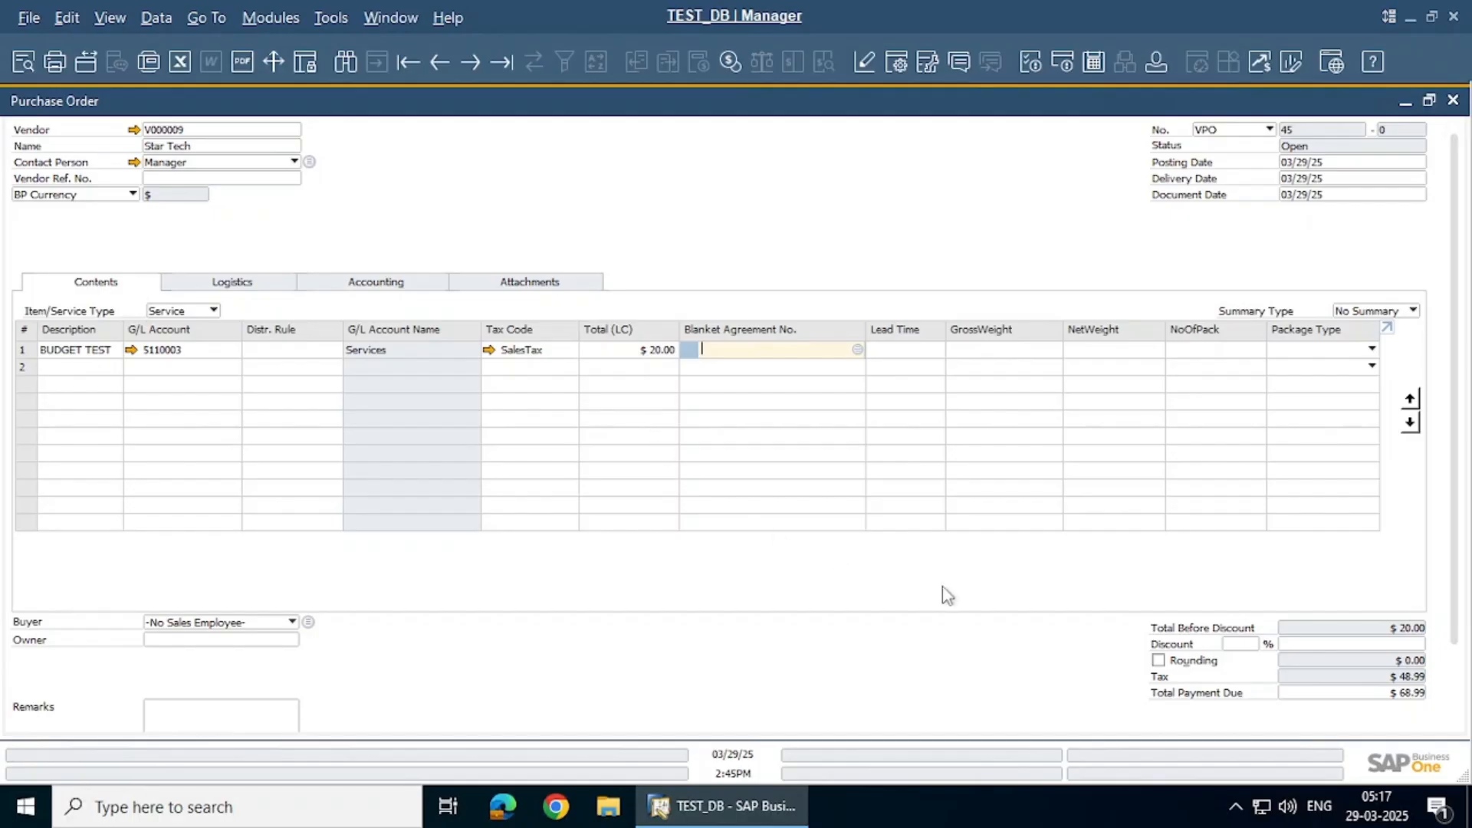
key(shift+Tab)
text(100)
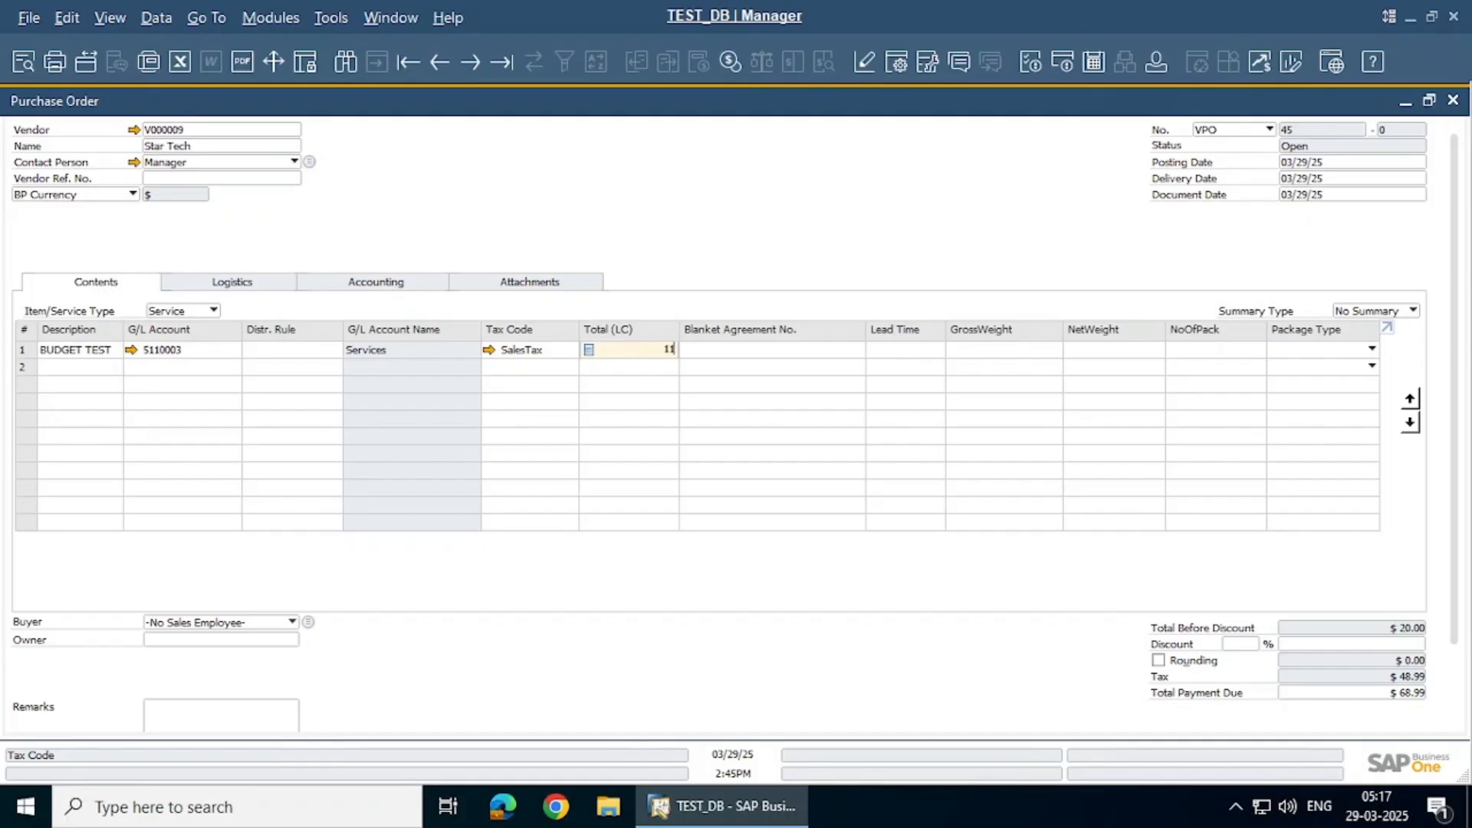
key(Tab)
scroll(31, 675, down, 2)
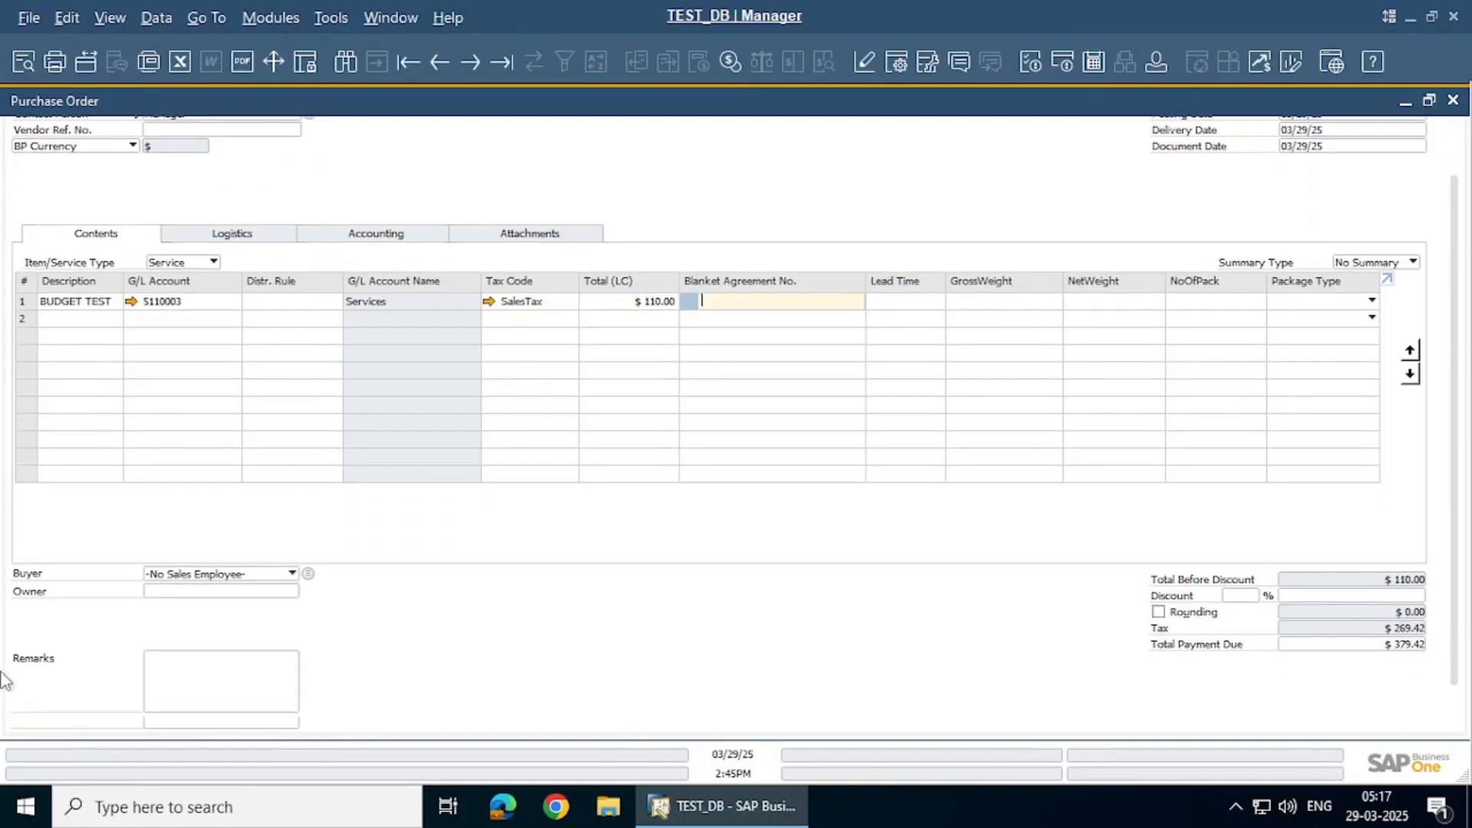
After the budget block at $110.00, lower the line total to $50.00 and add the order
click(46, 712)
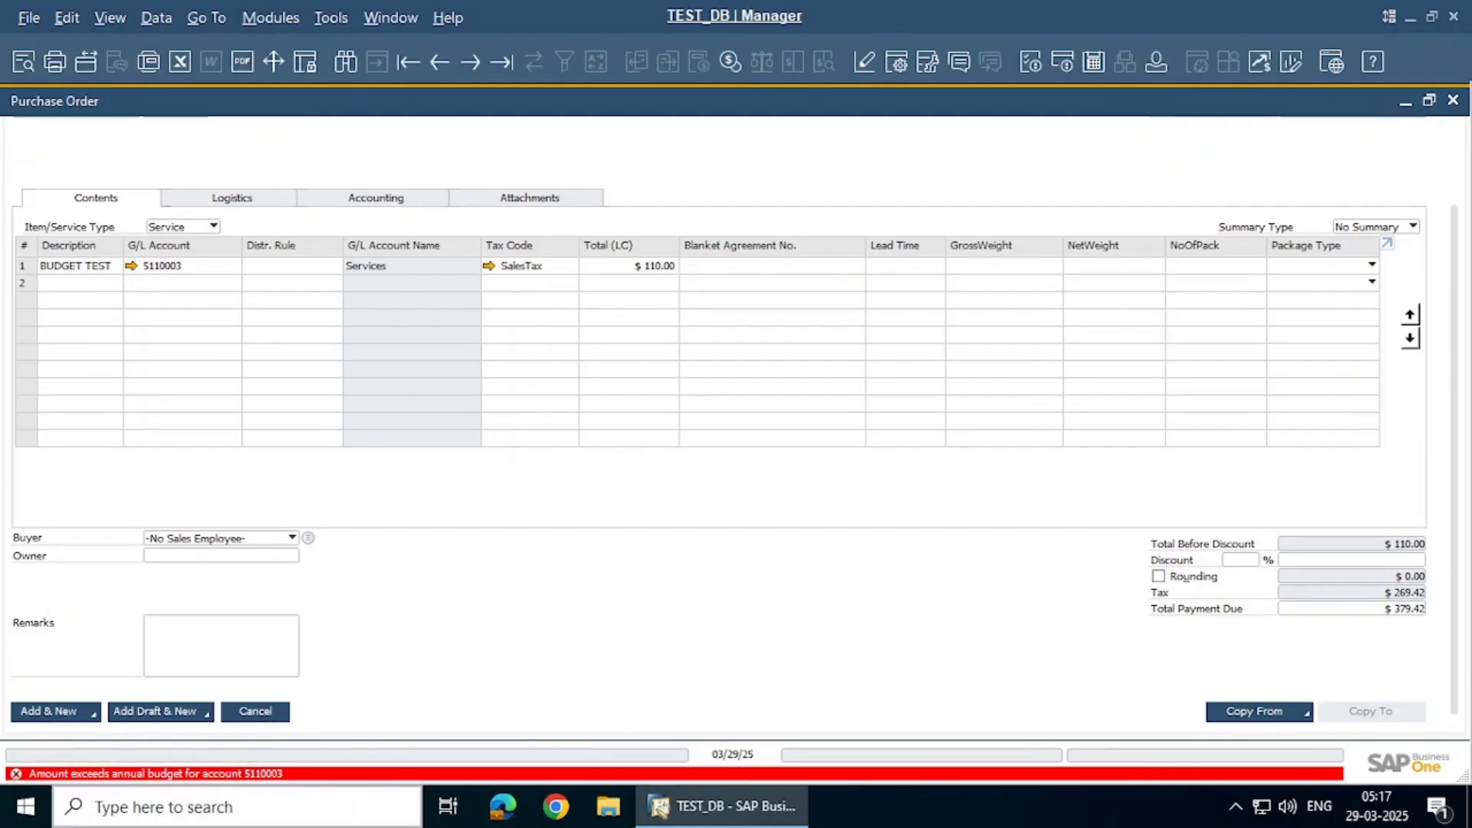
click(617, 267)
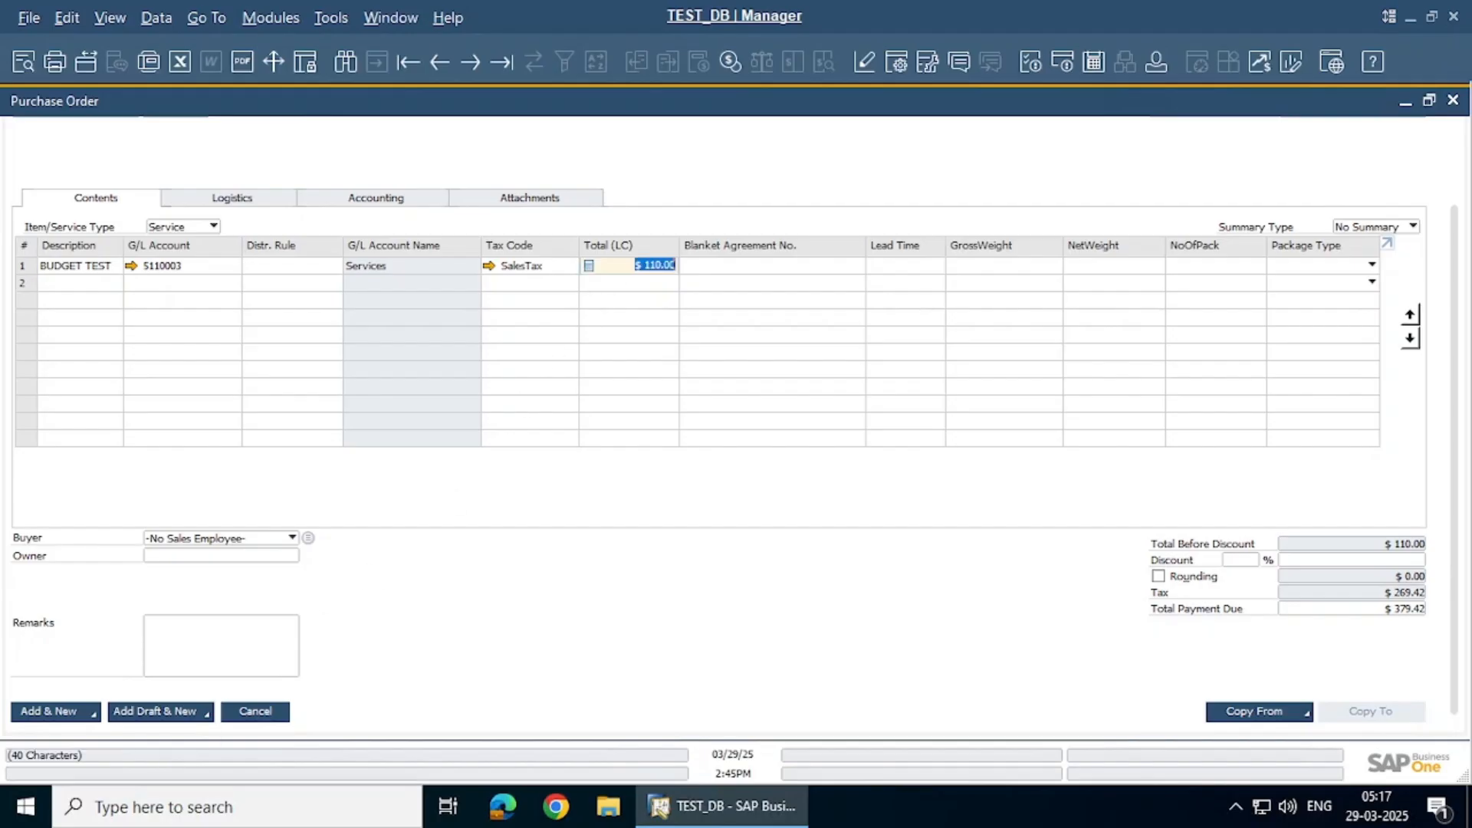
text(50)
key(Tab)
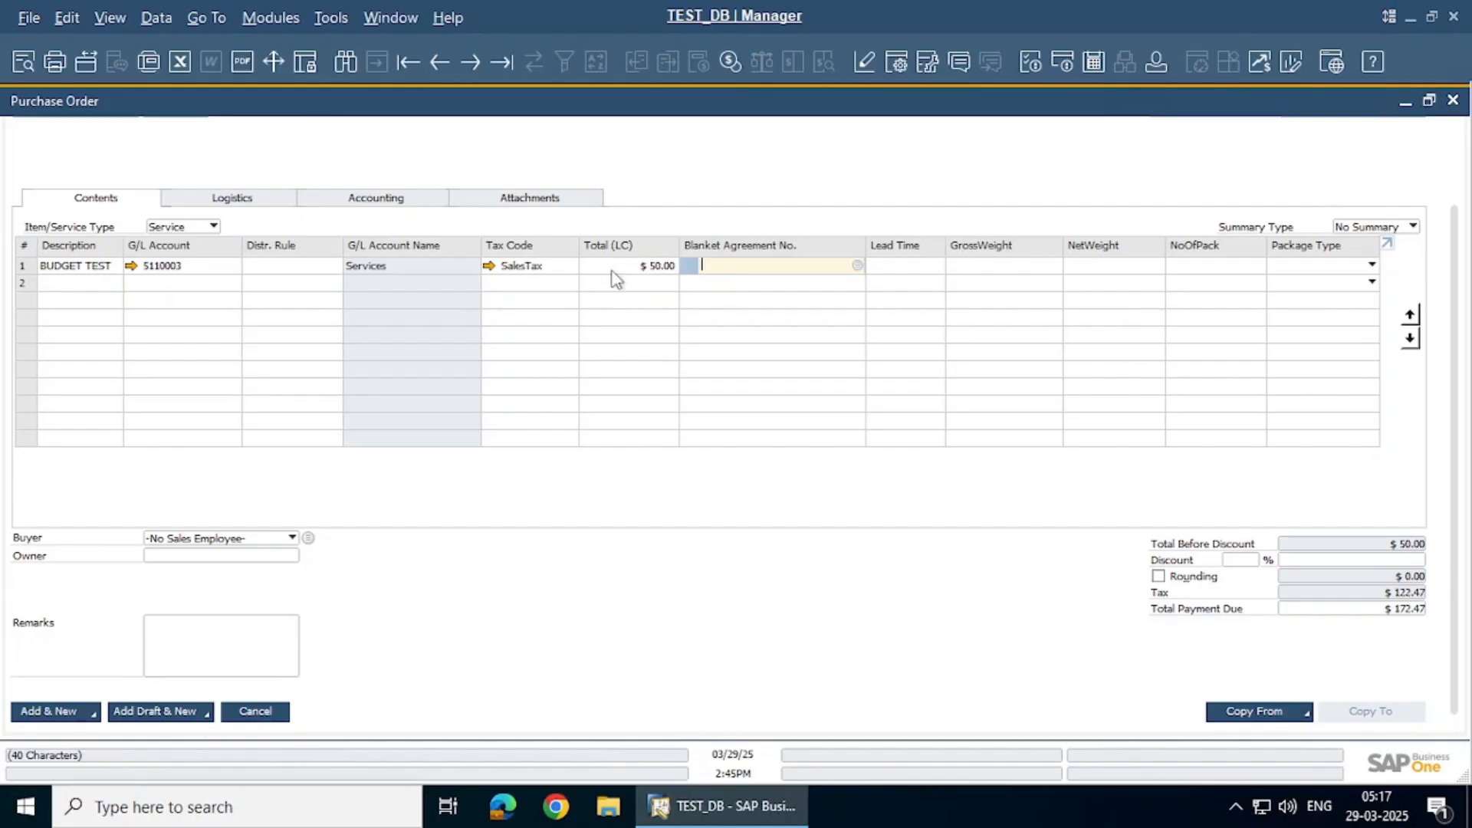
click(62, 713)
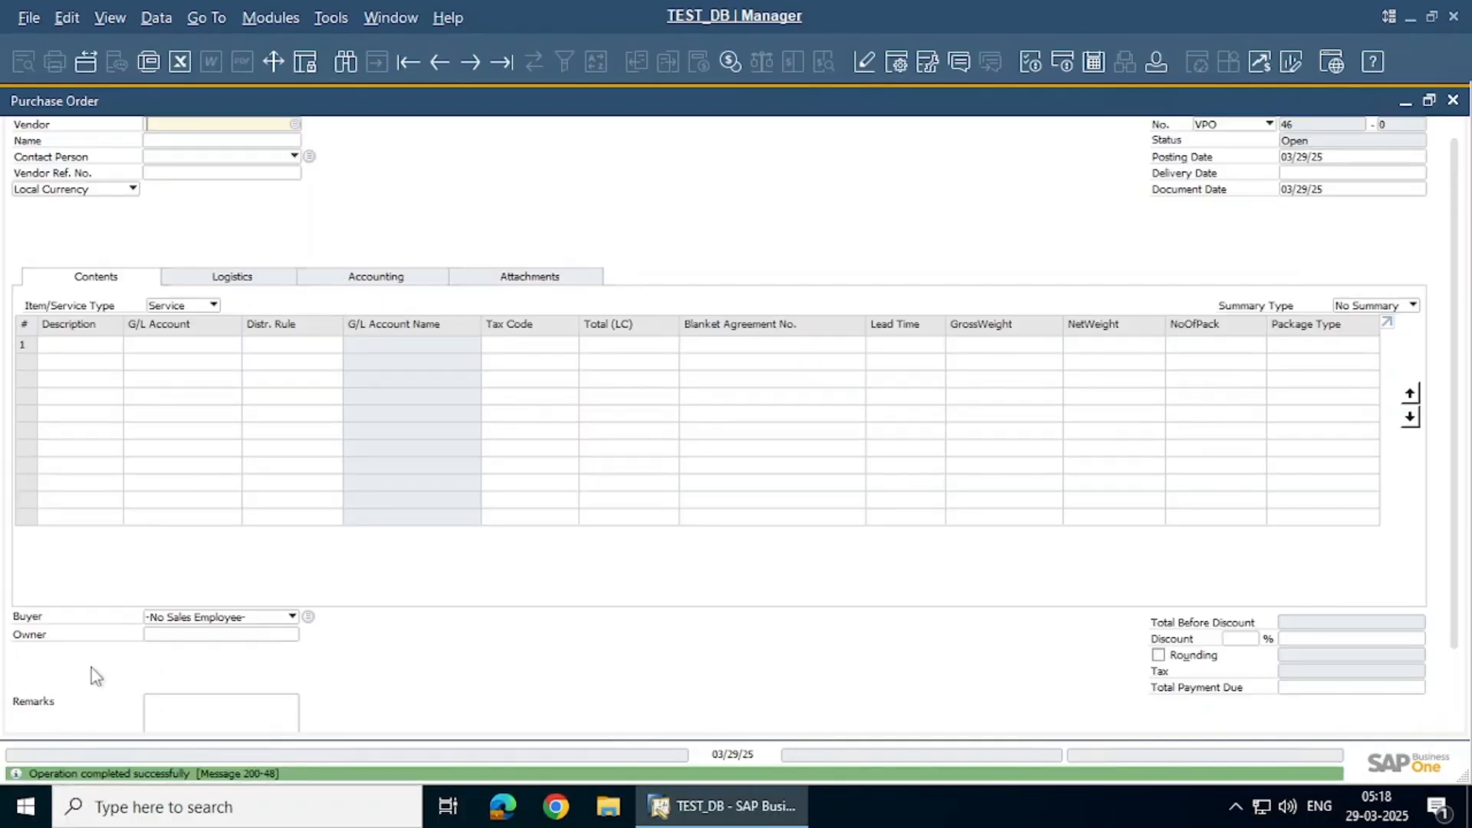
Start a second Star Tech order with a BUDGET TEST line on account 5110003 Services
click(178, 146)
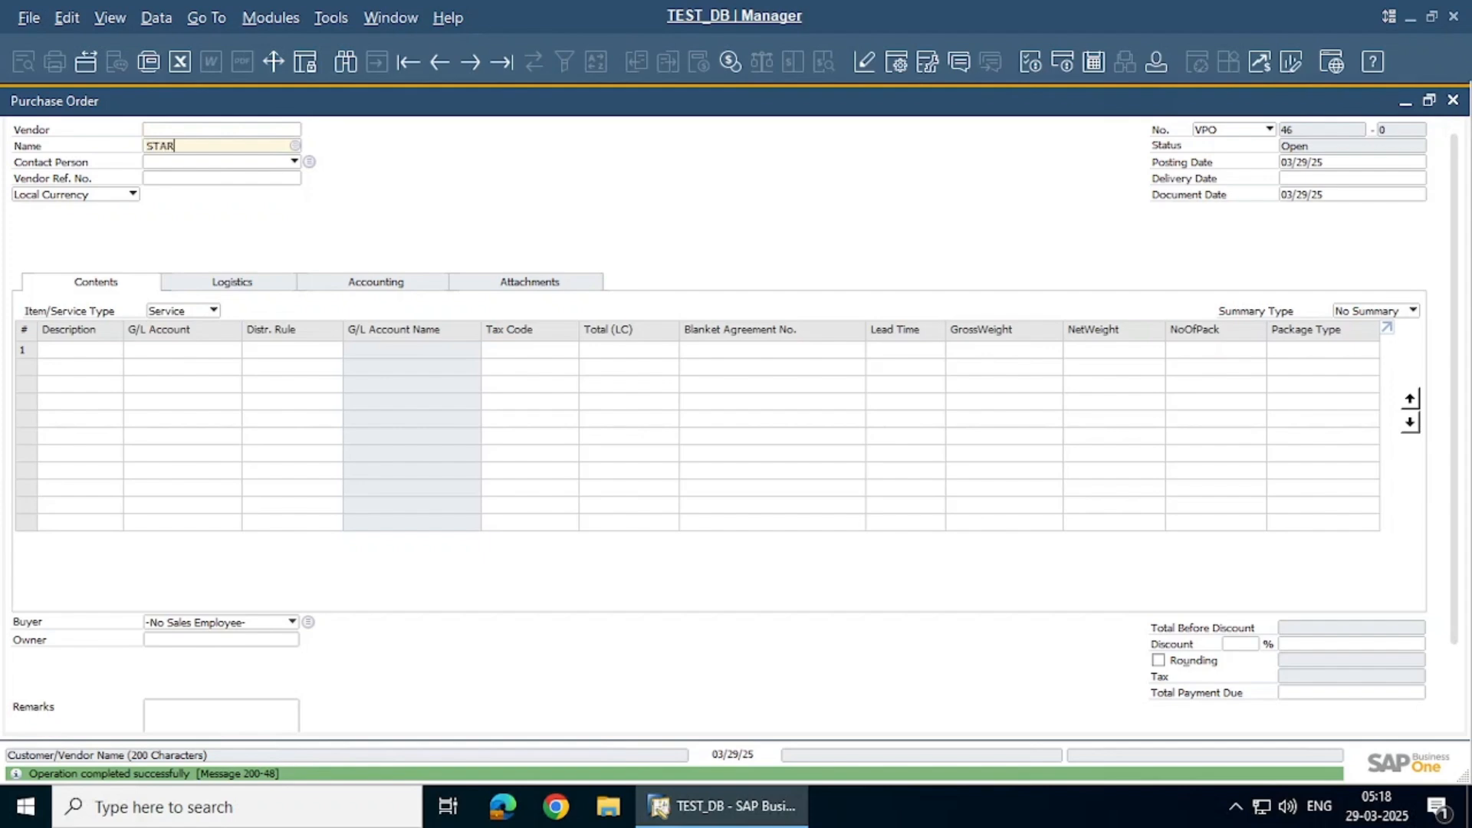
key(Tab)
click(101, 351)
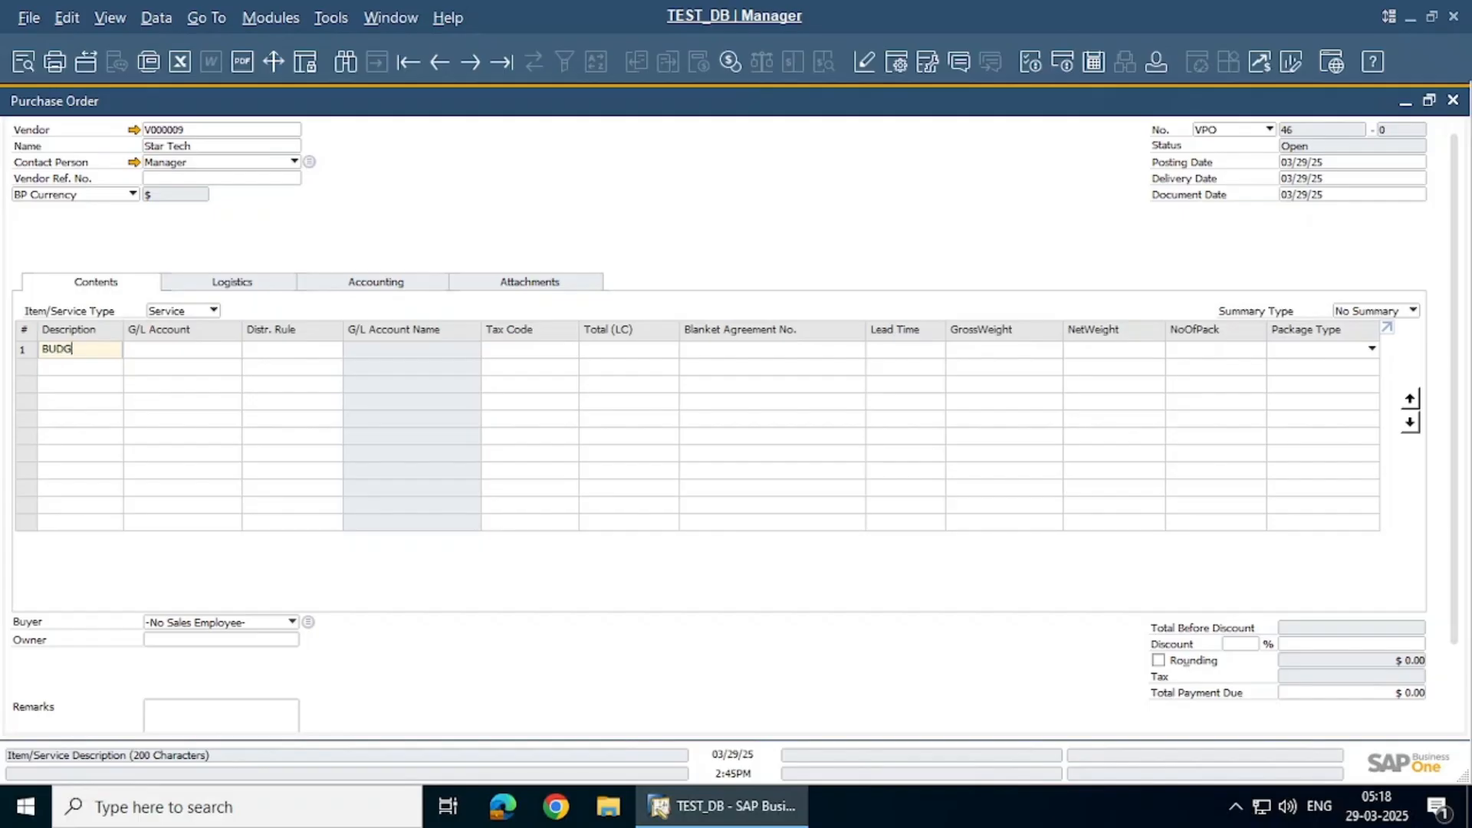
key(Tab)
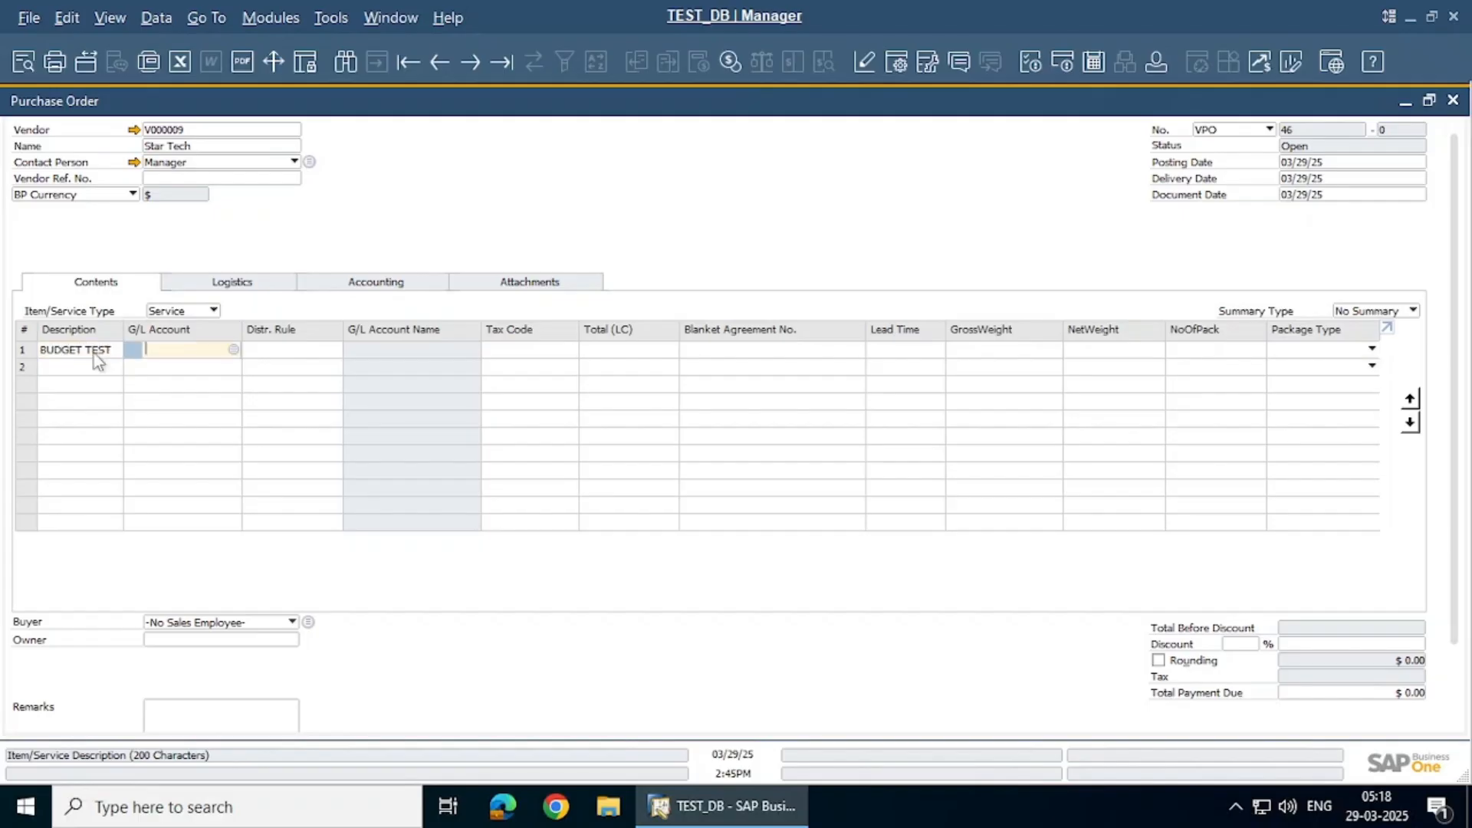
click(234, 351)
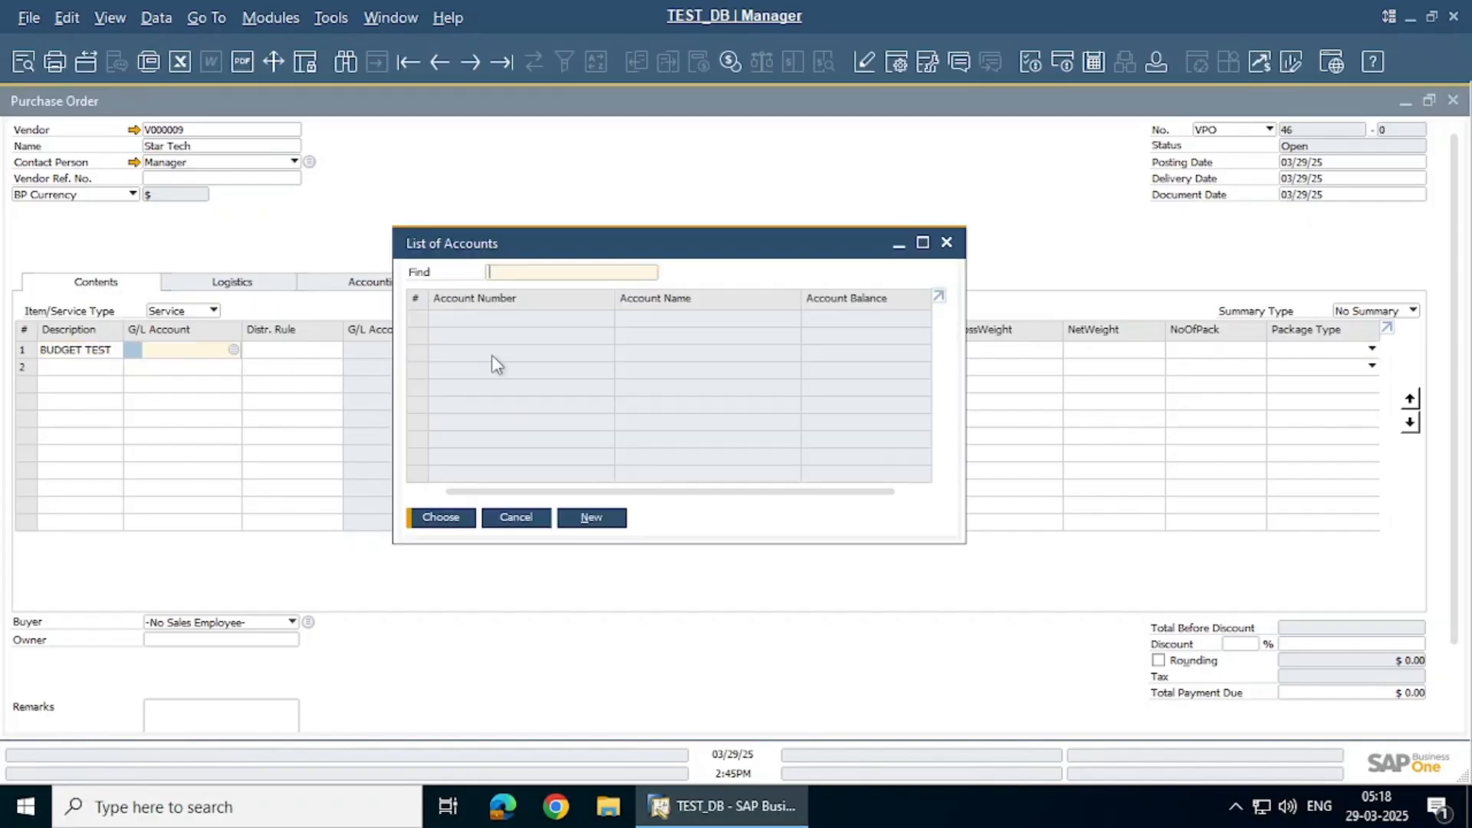
click(653, 302)
text(SERV)
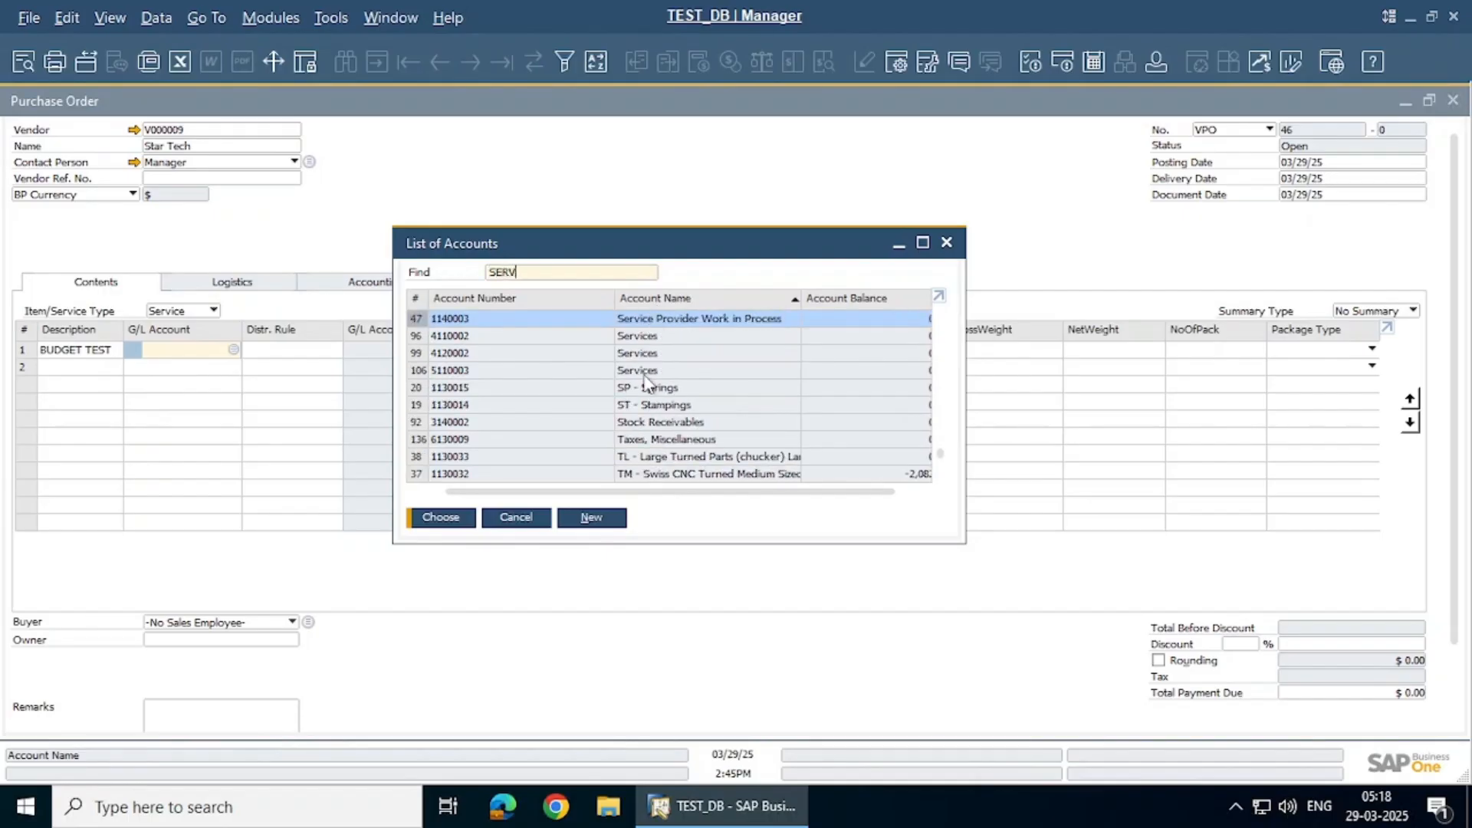
click(647, 370)
key(Return)
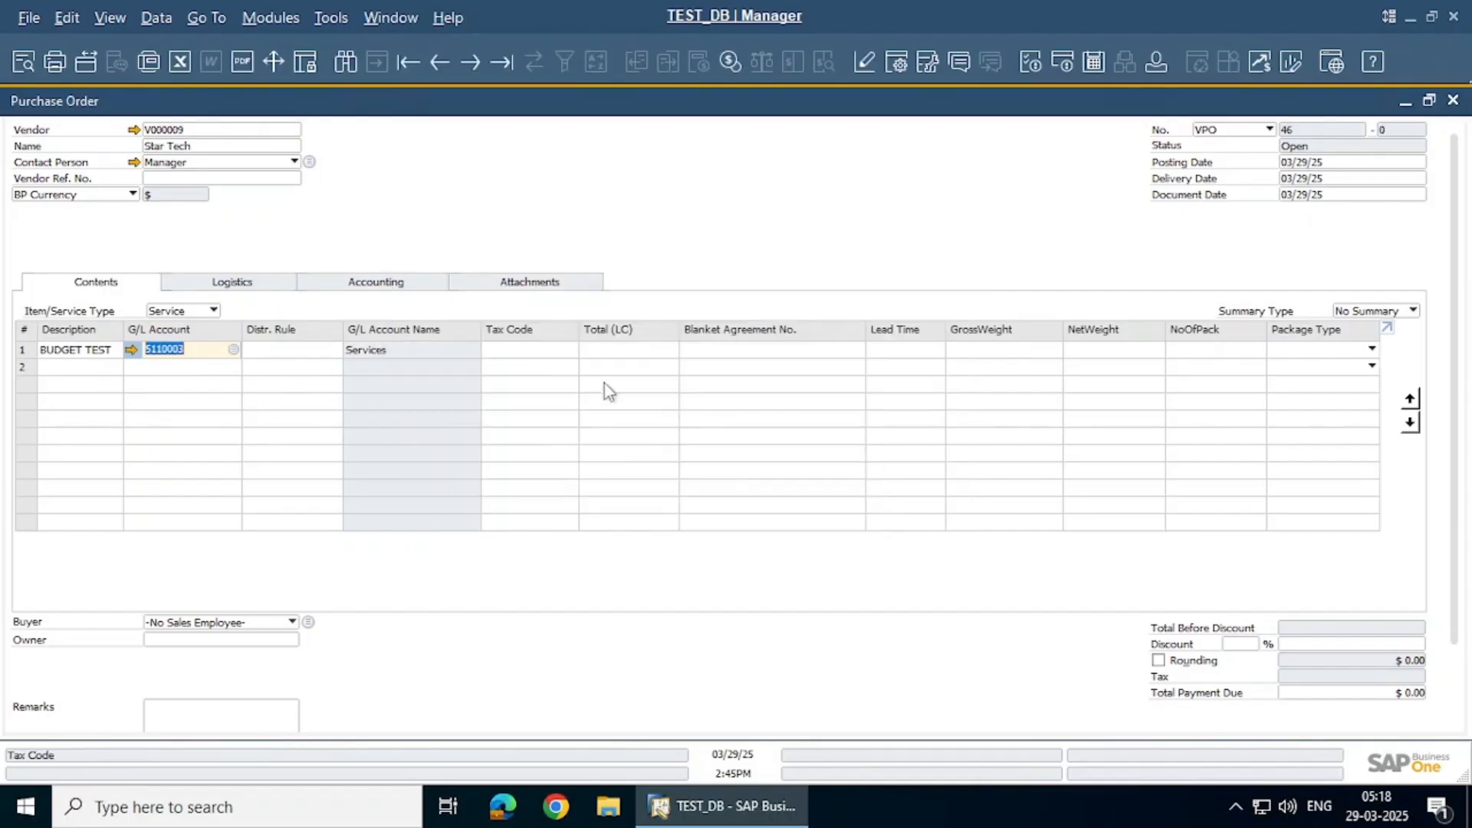
Set tax code Exempted and a $55 total, lower it to 50, and add the order
click(549, 353)
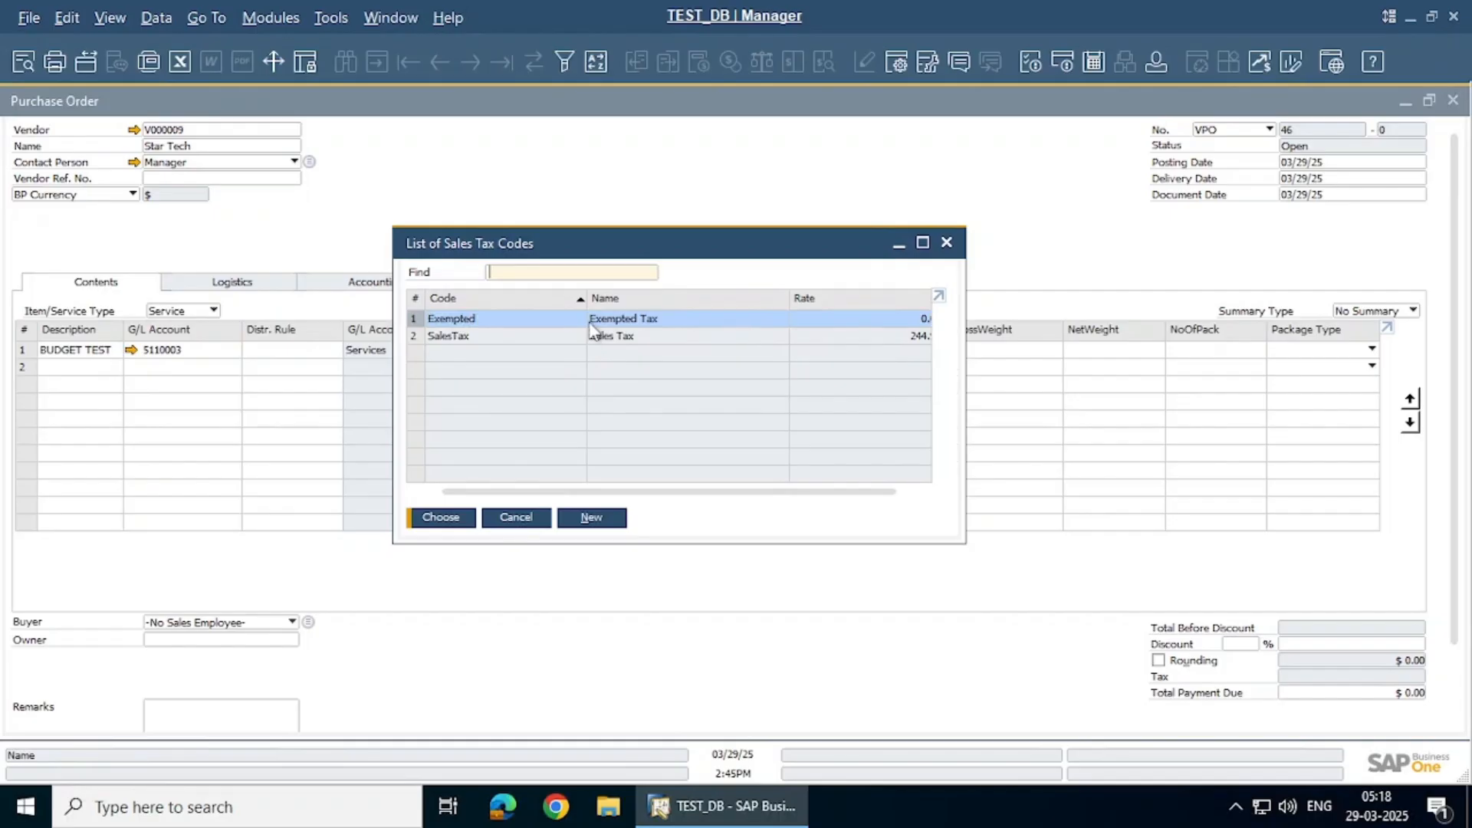
double_click(591, 328)
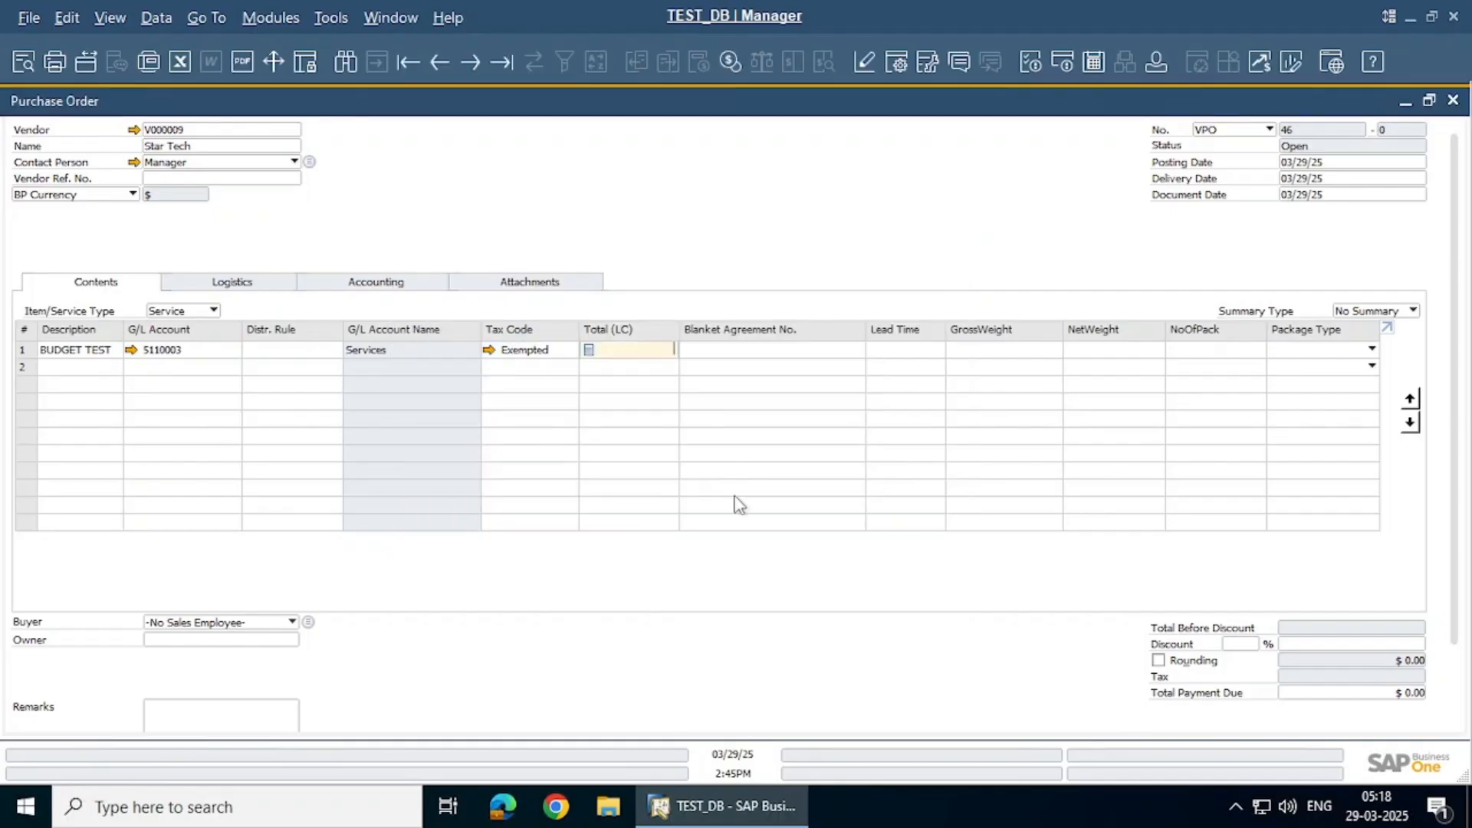
key(Tab)
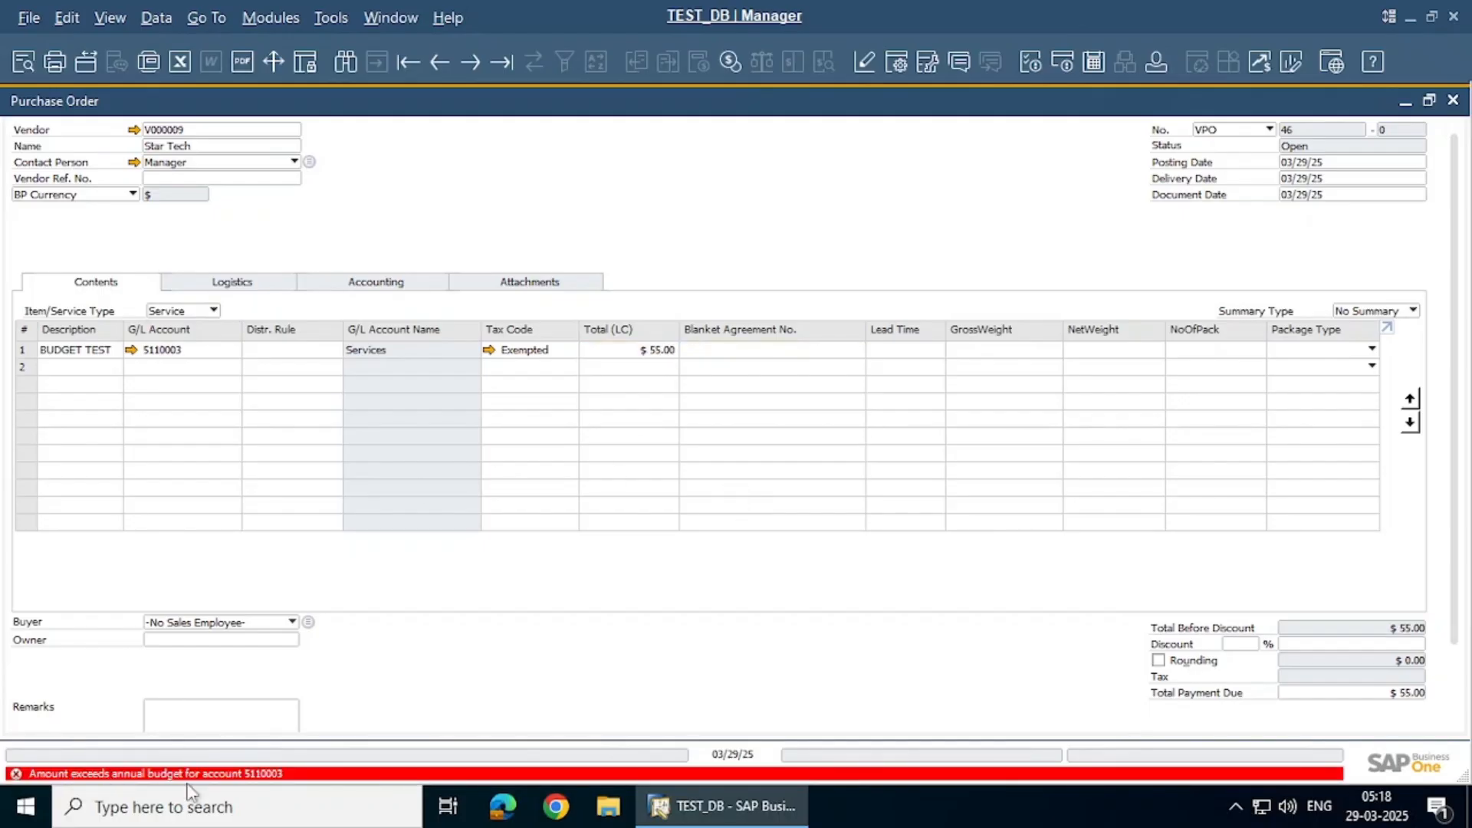
click(658, 350)
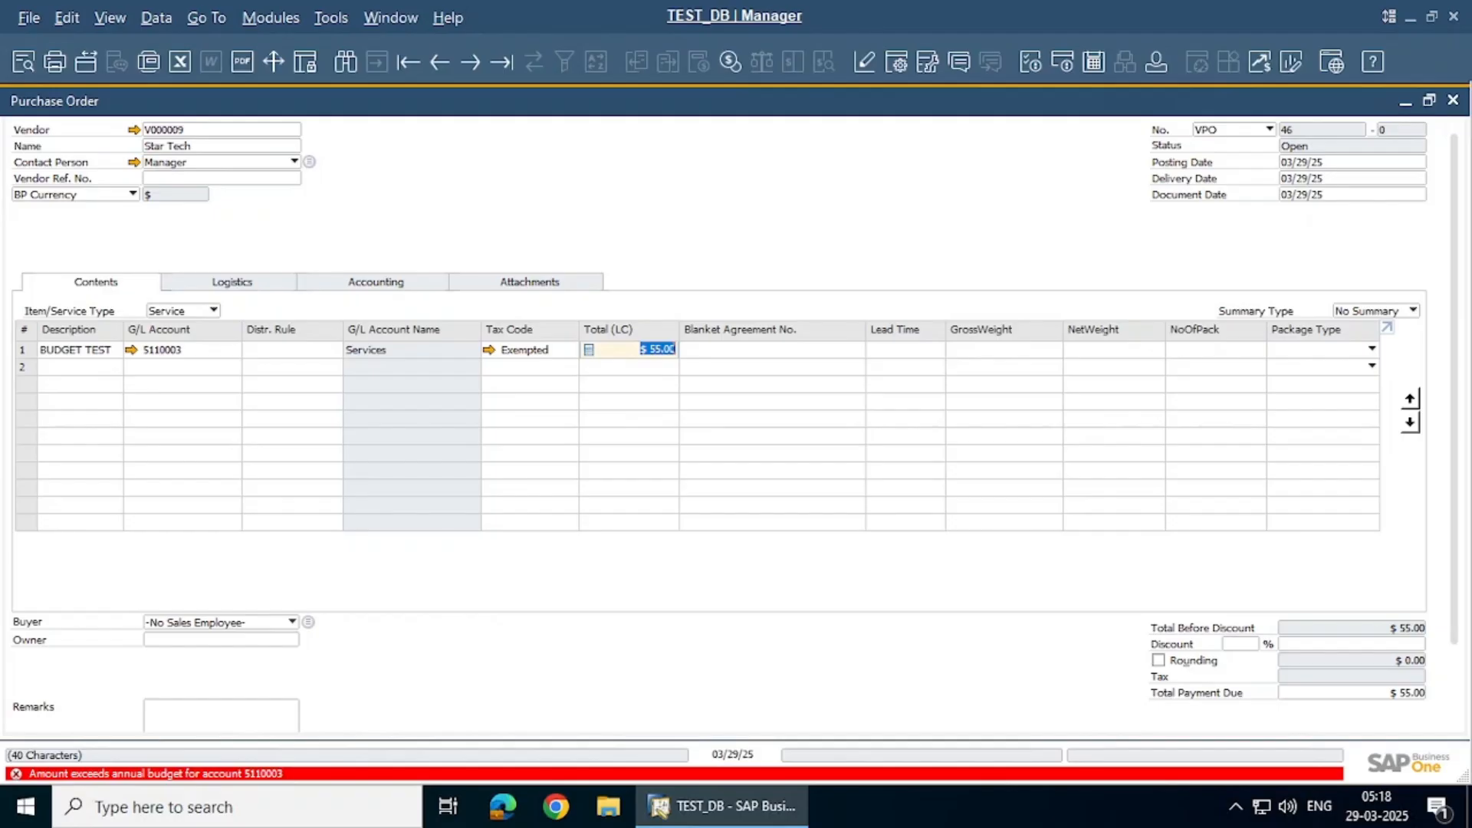
text(50)
key(Tab)
key(Return)
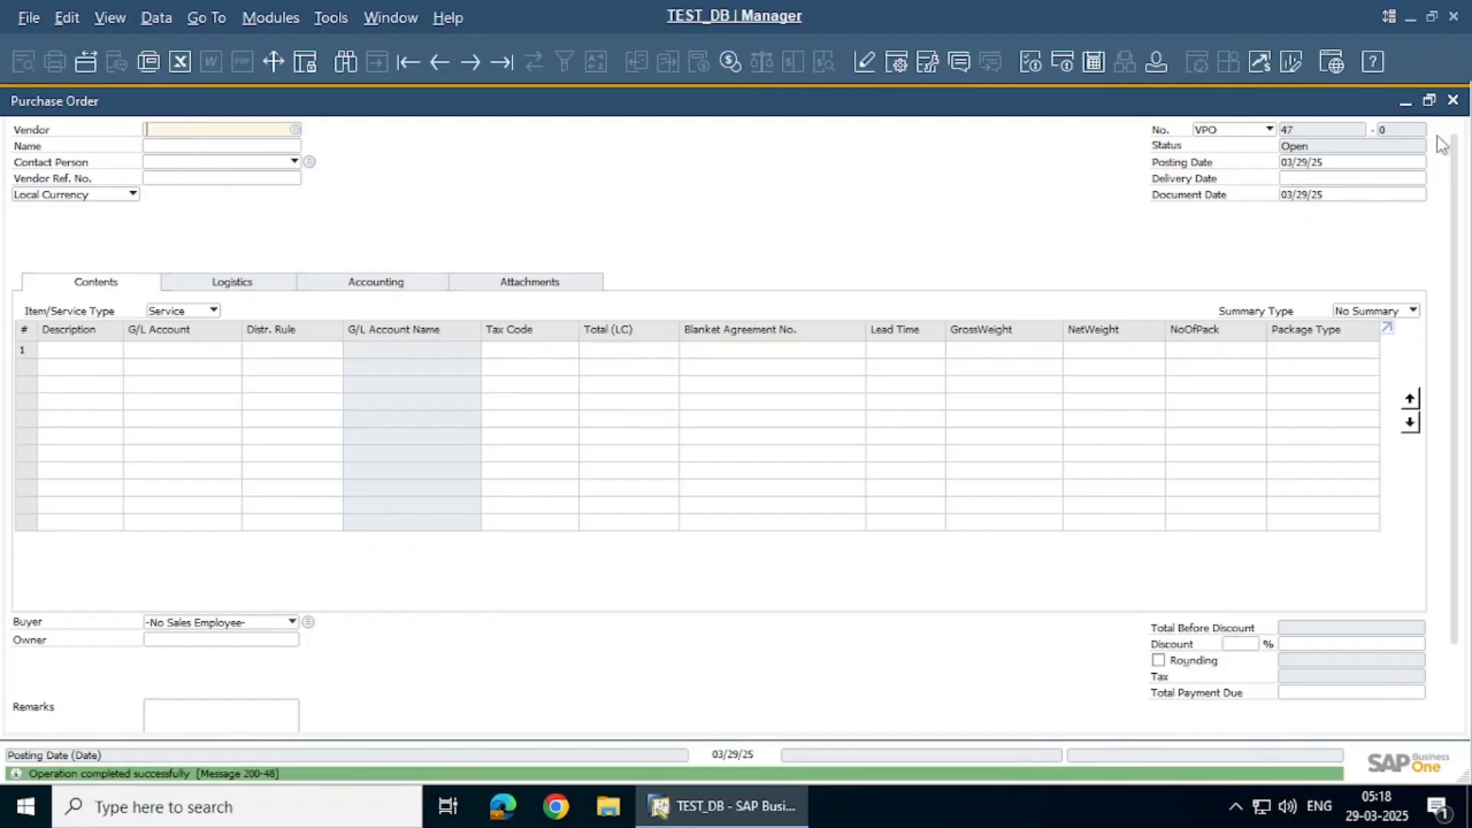
Reopen the FY2025 budget, confirm the $100 debits on 5110003 and 5110004, and save
click(1452, 101)
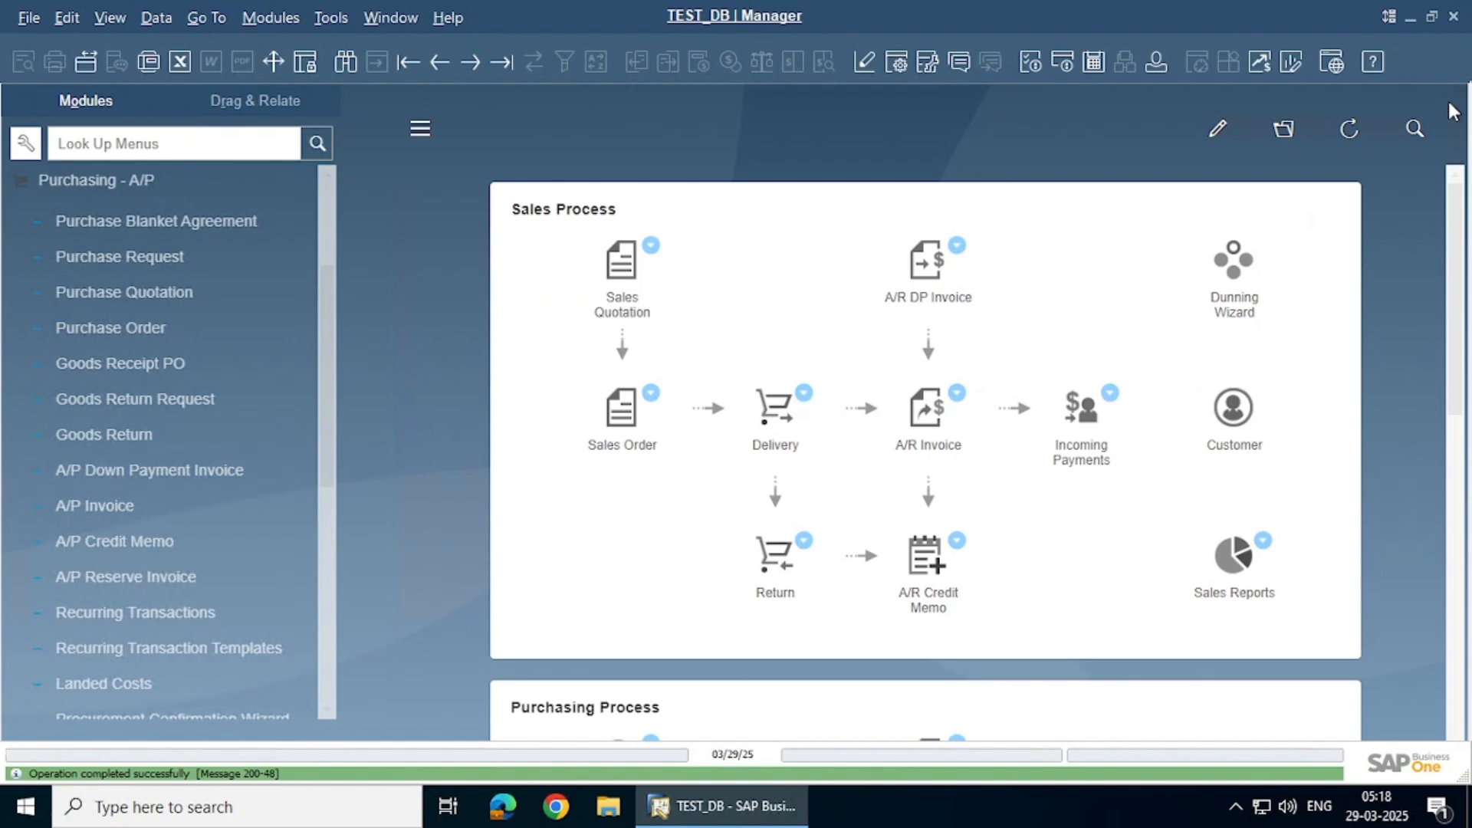
click(250, 186)
scroll(138, 236, up, 3)
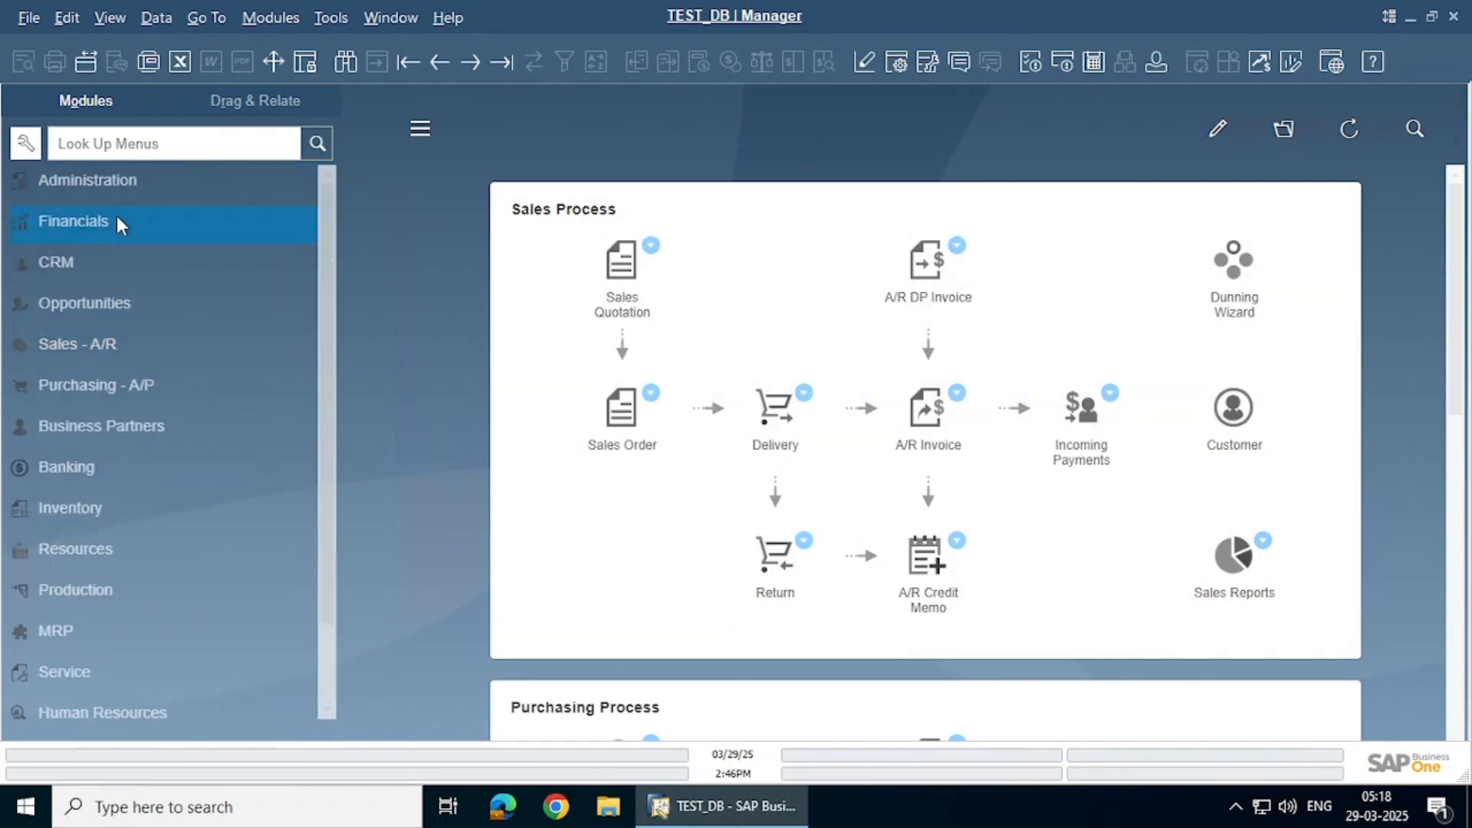
click(117, 218)
scroll(121, 334, down, 2)
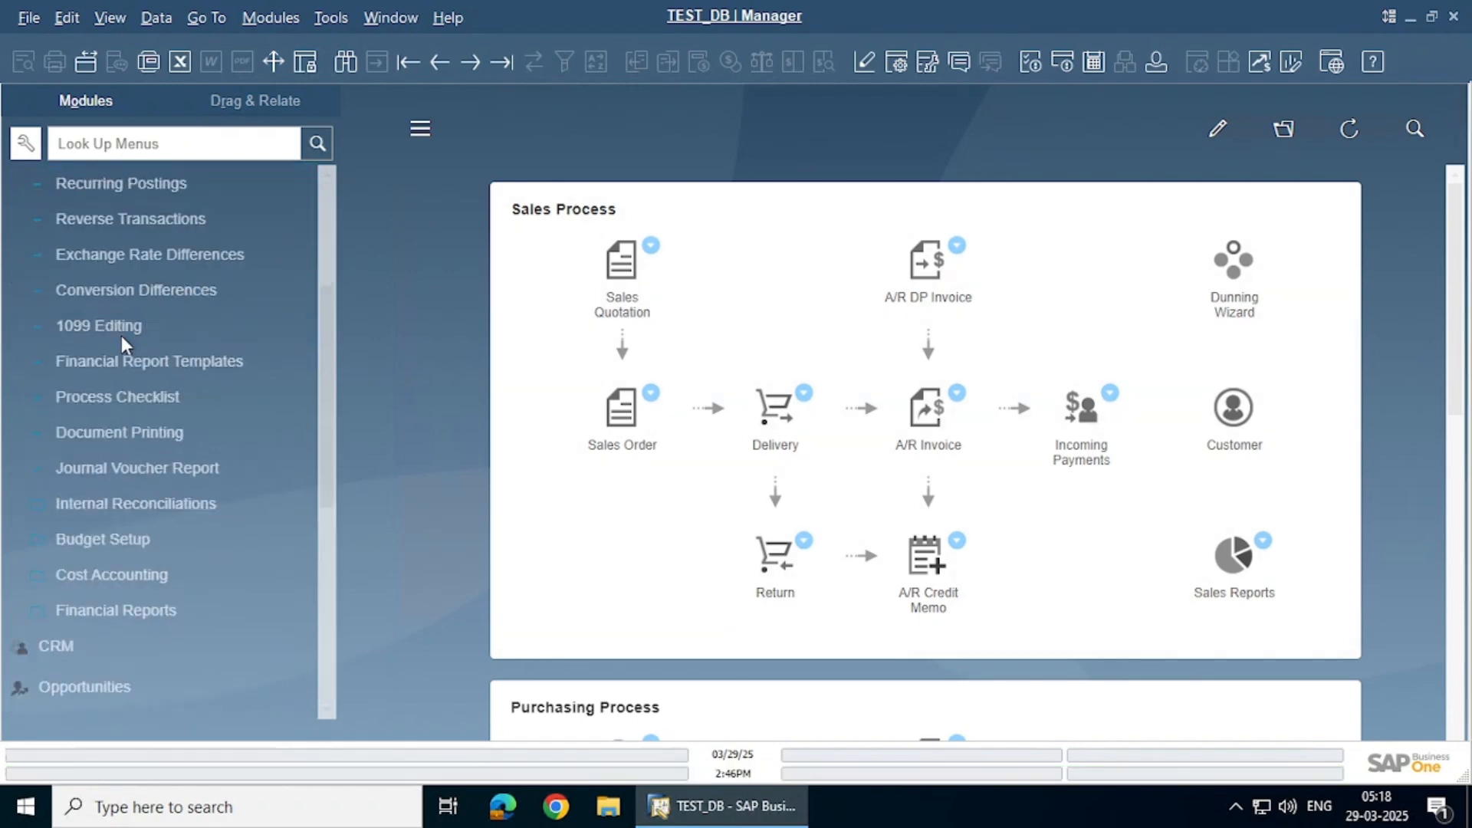
click(127, 540)
click(140, 644)
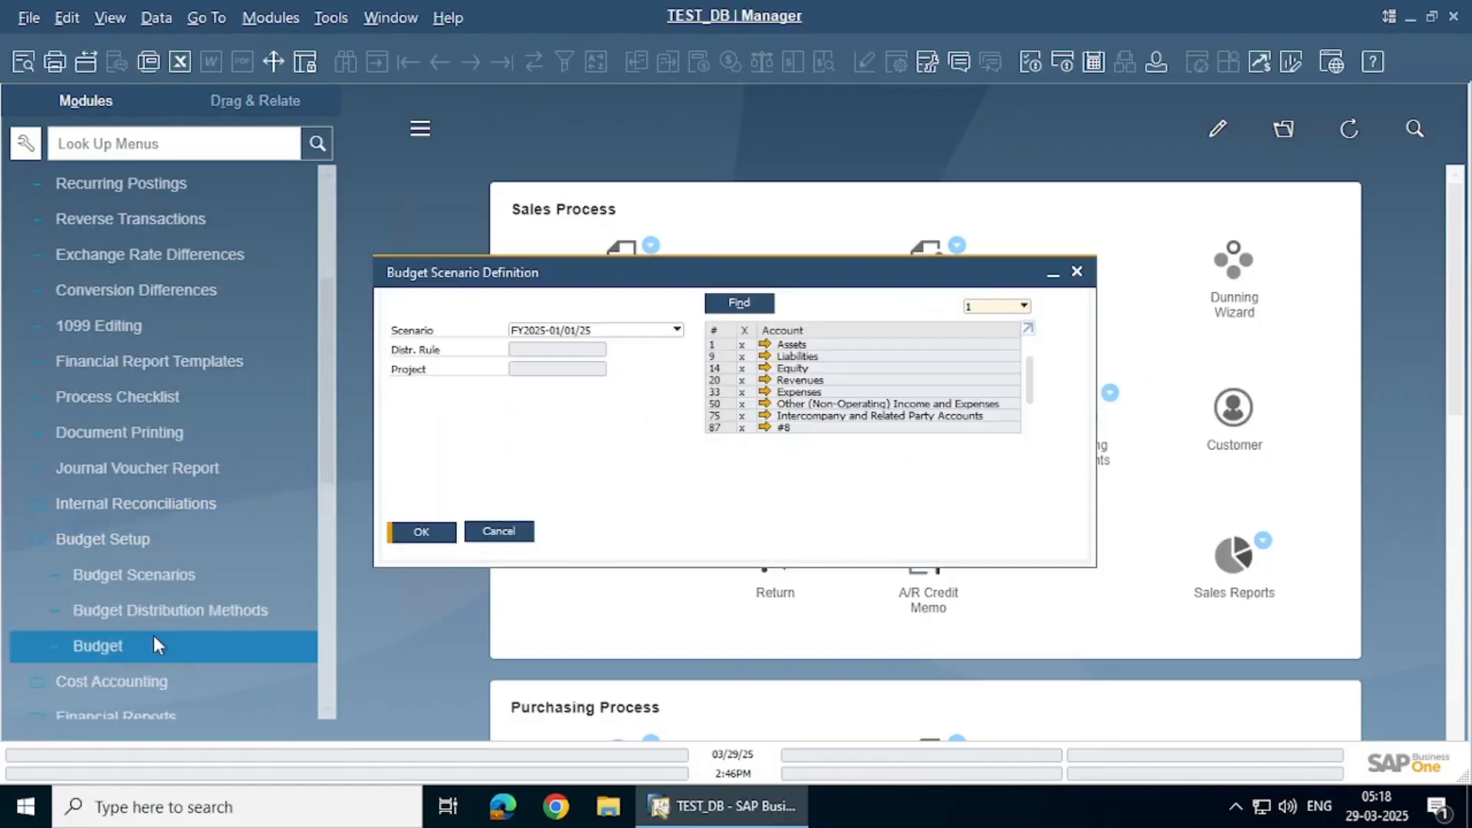
click(421, 533)
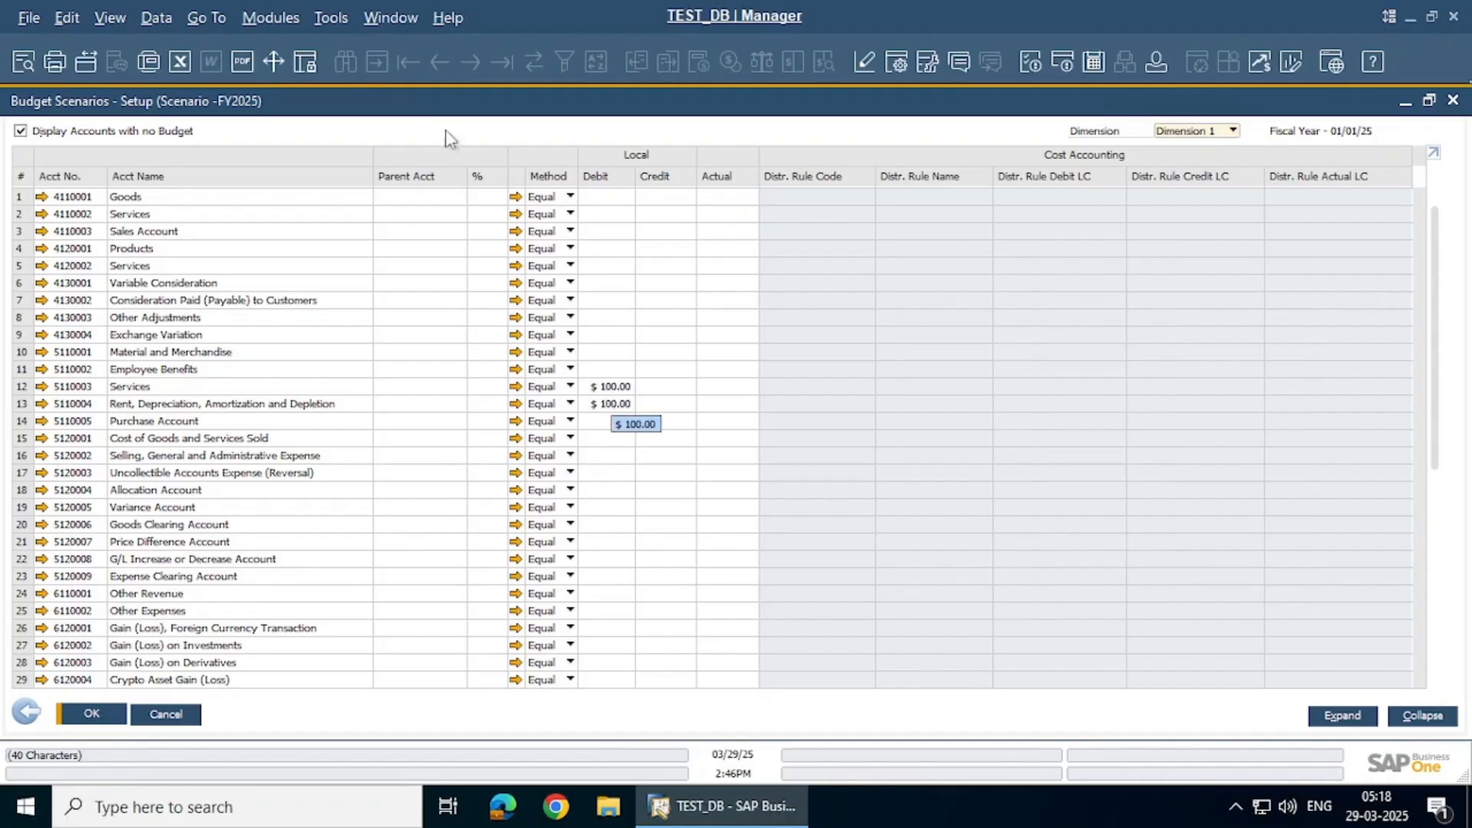
scroll(132, 407, down, 5)
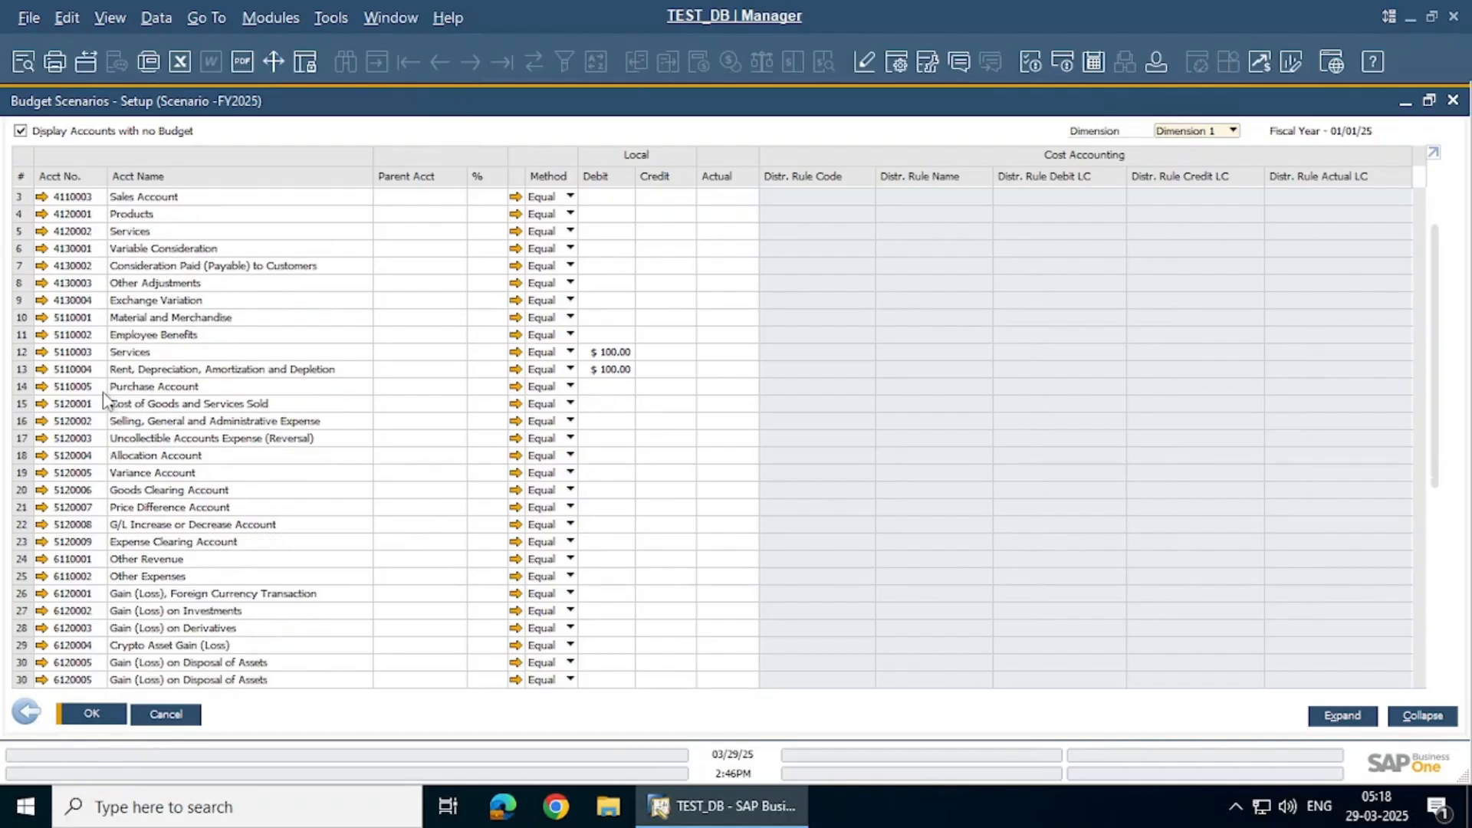
scroll(105, 400, up, 5)
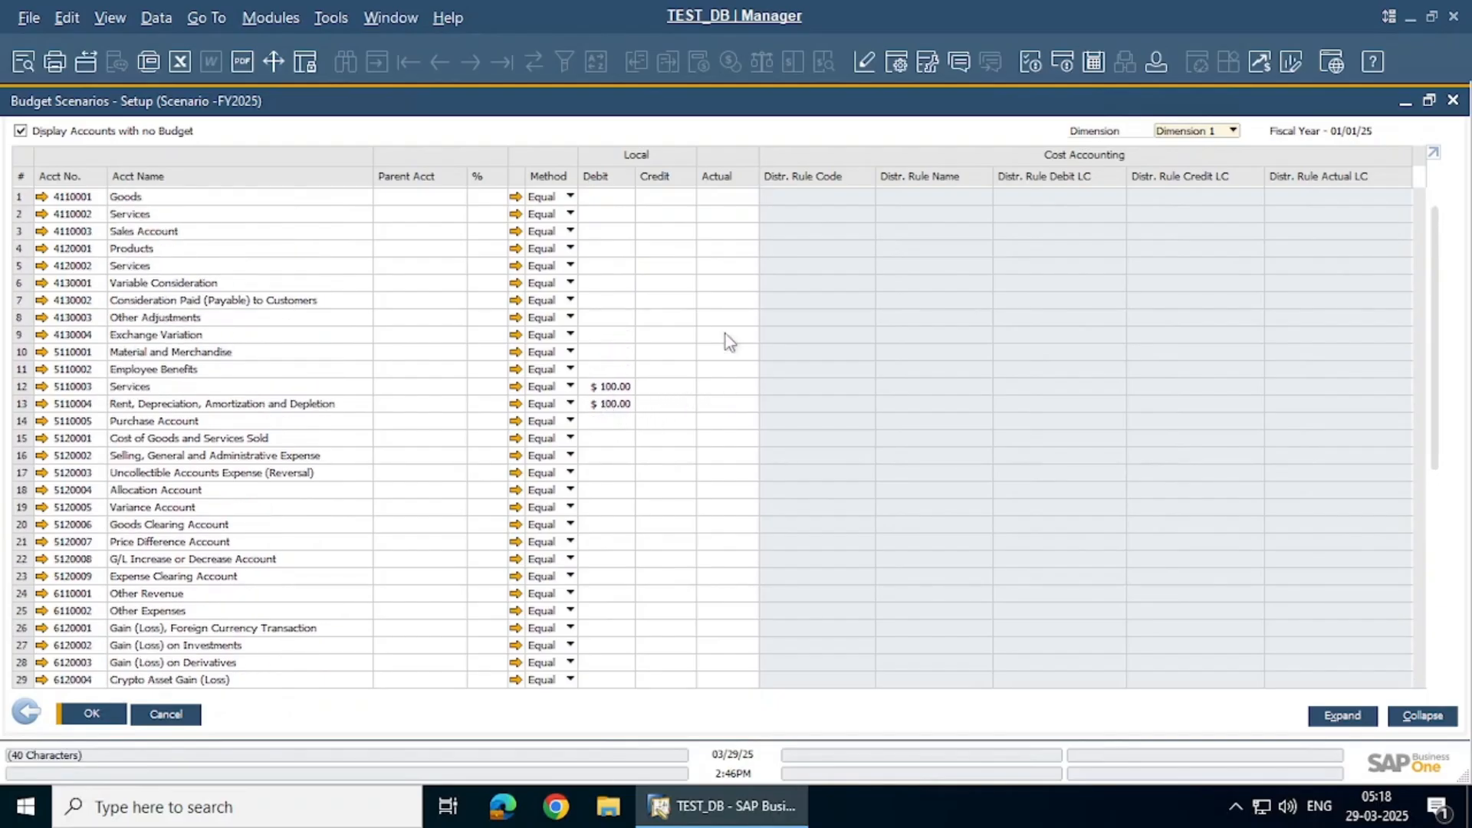
click(106, 719)
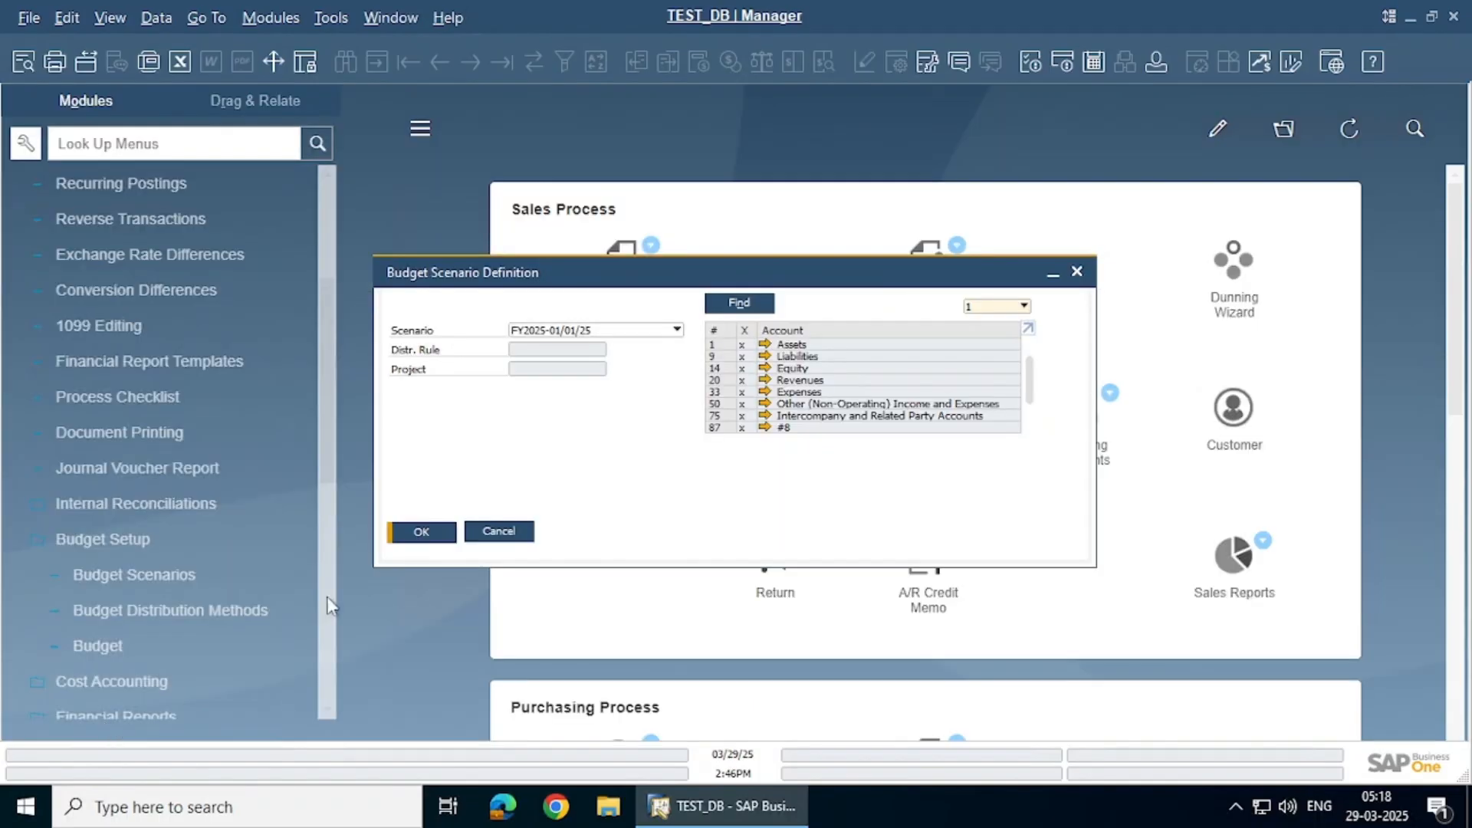
Close the budget scenario definition and switch from Financials to the Purchasing - A/P module
click(499, 532)
scroll(190, 283, up, 5)
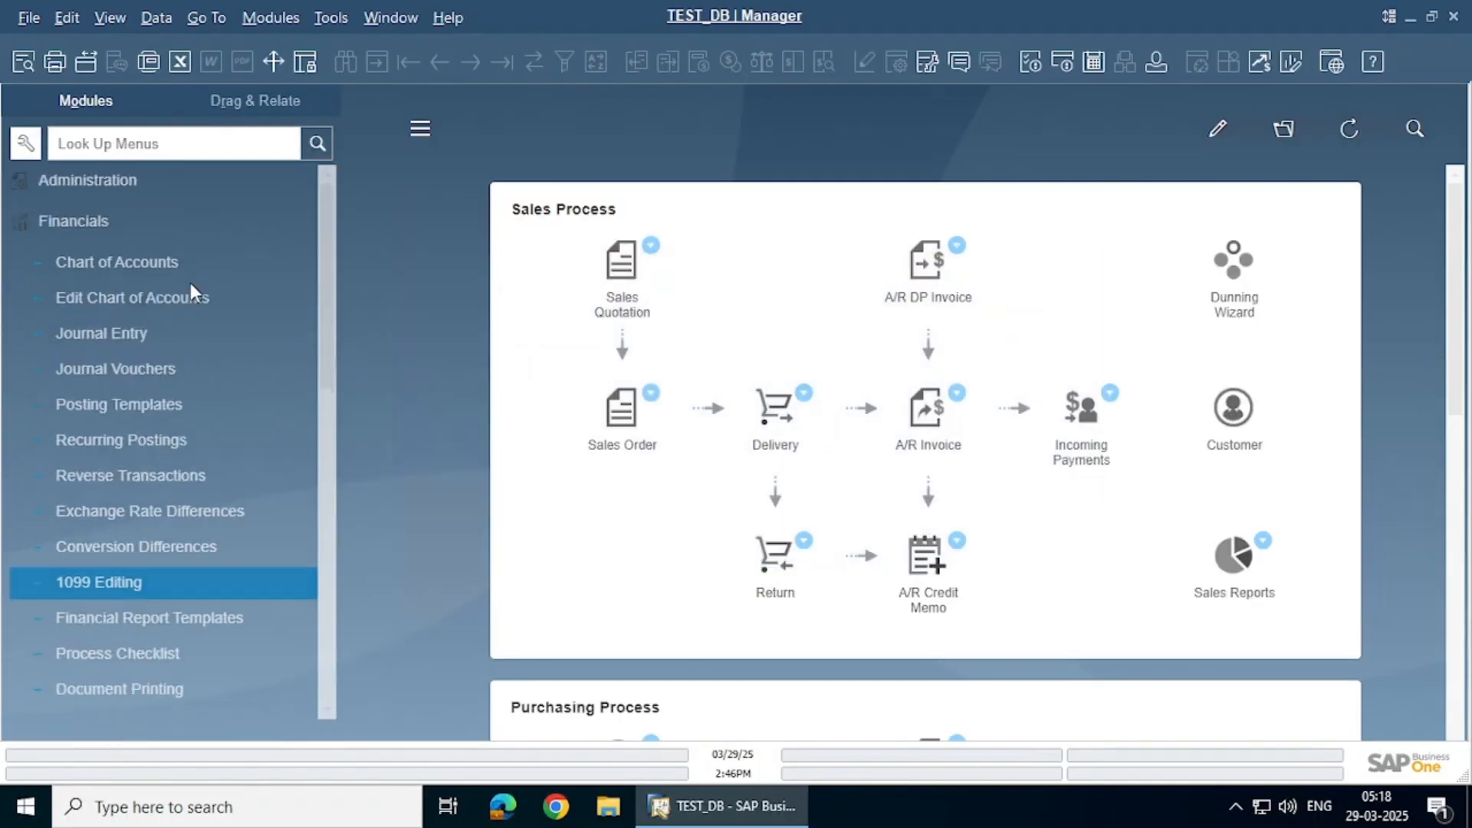
click(149, 240)
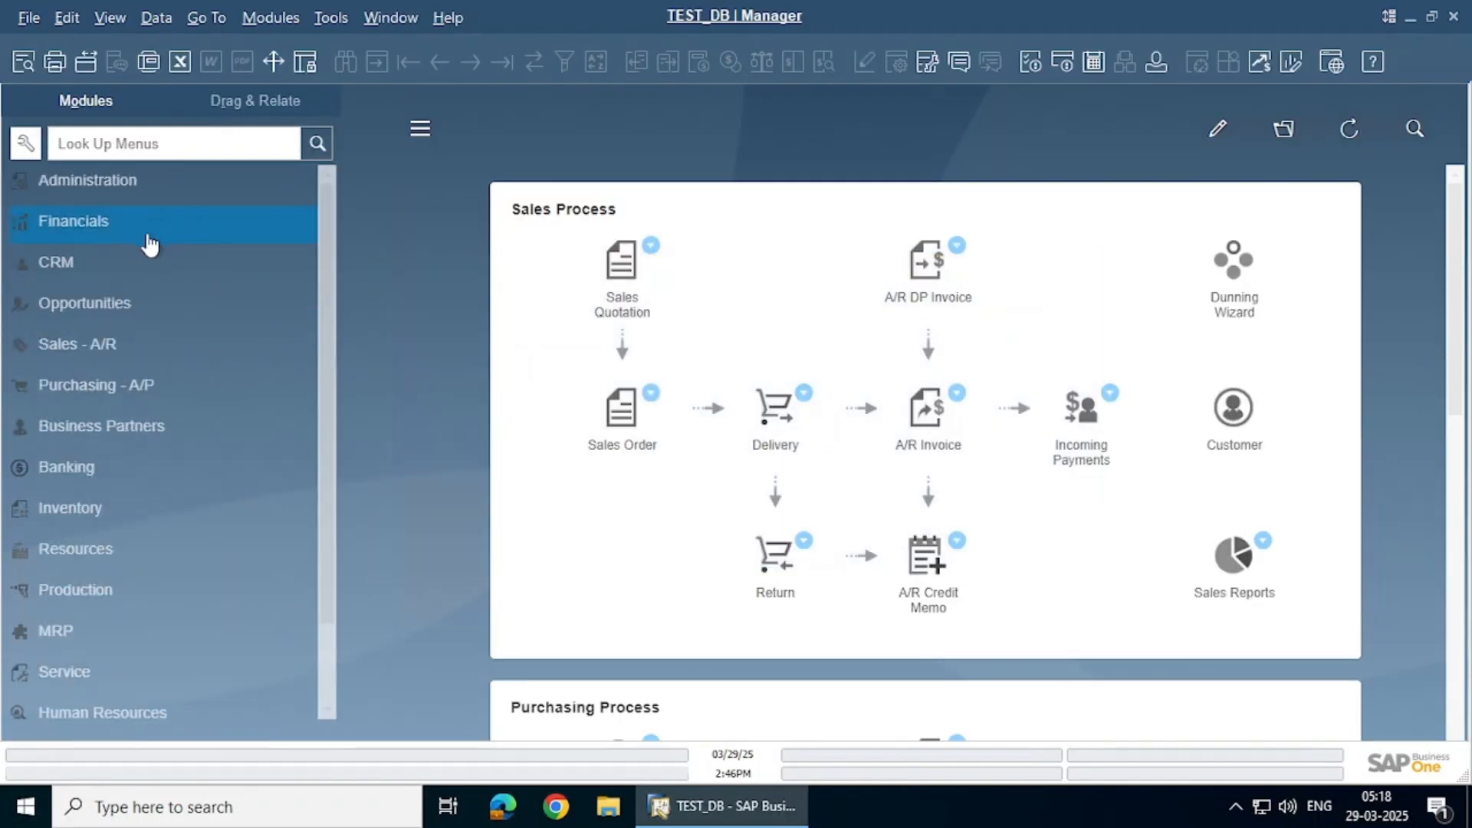
click(118, 388)
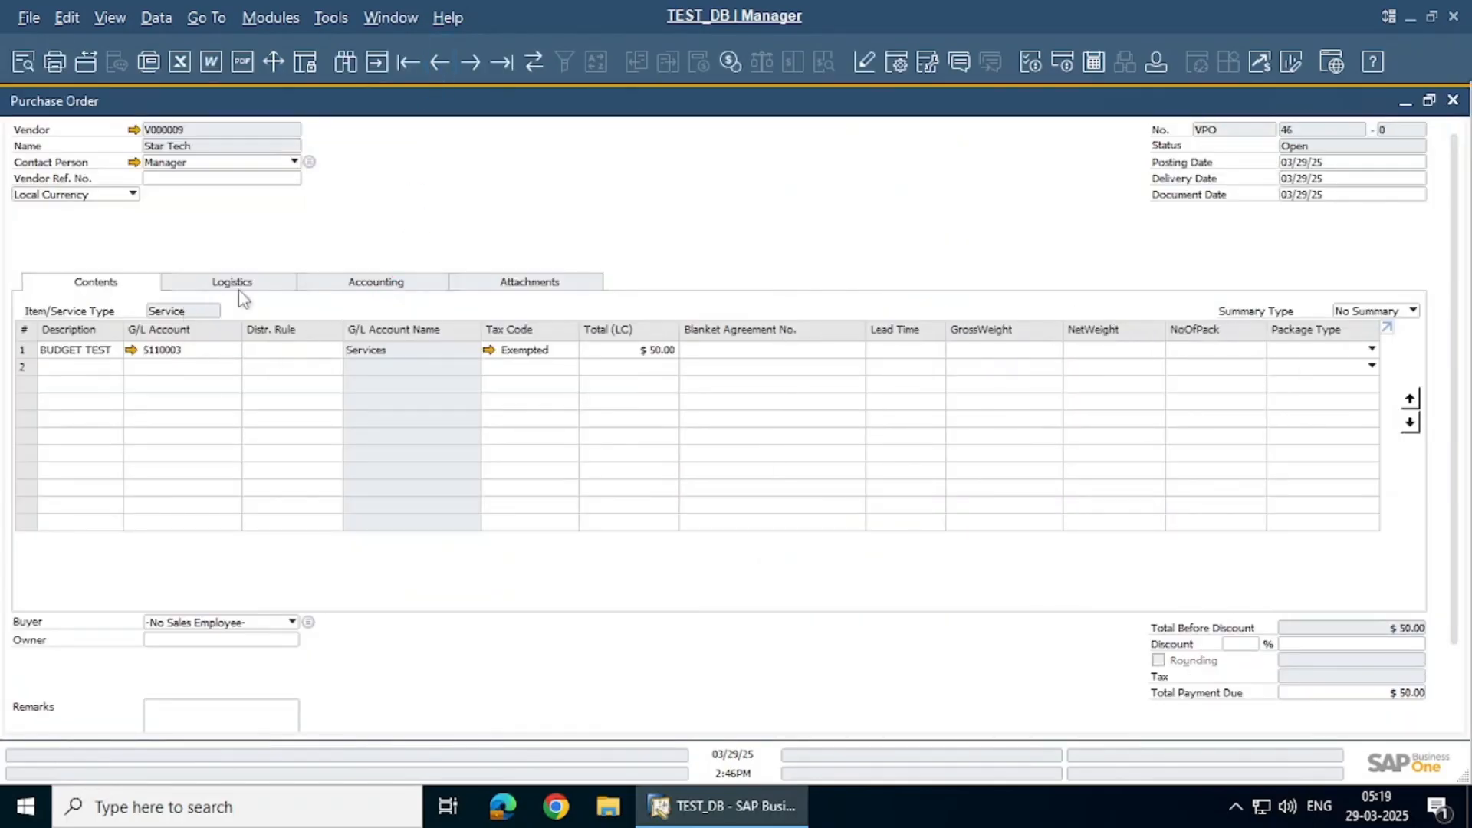
scroll(1373, 705, down, 2)
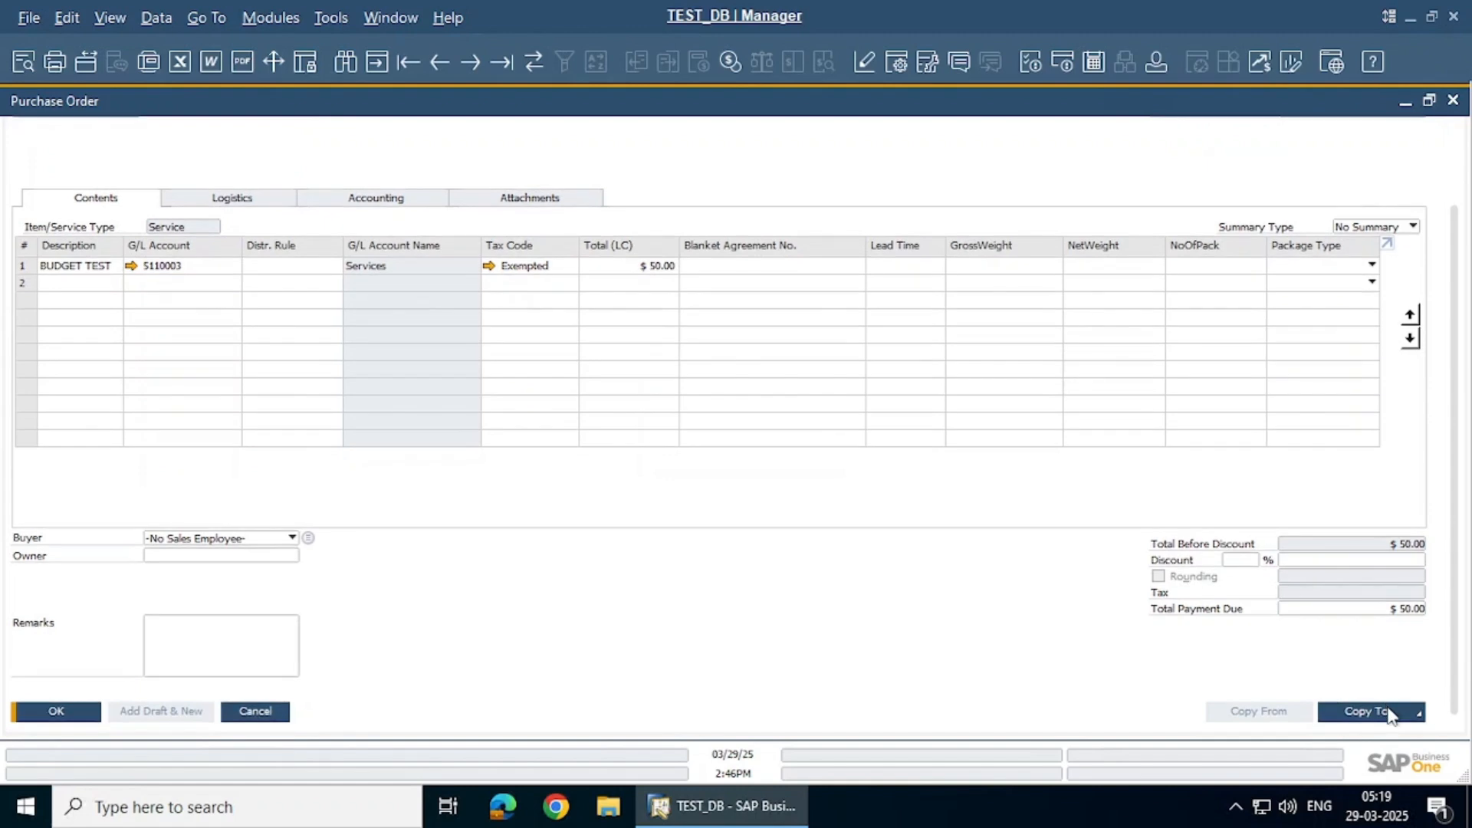
Copy purchase order 46 into a $50 A/P invoice, preview its journal entry, and add it
click(1390, 715)
click(1369, 678)
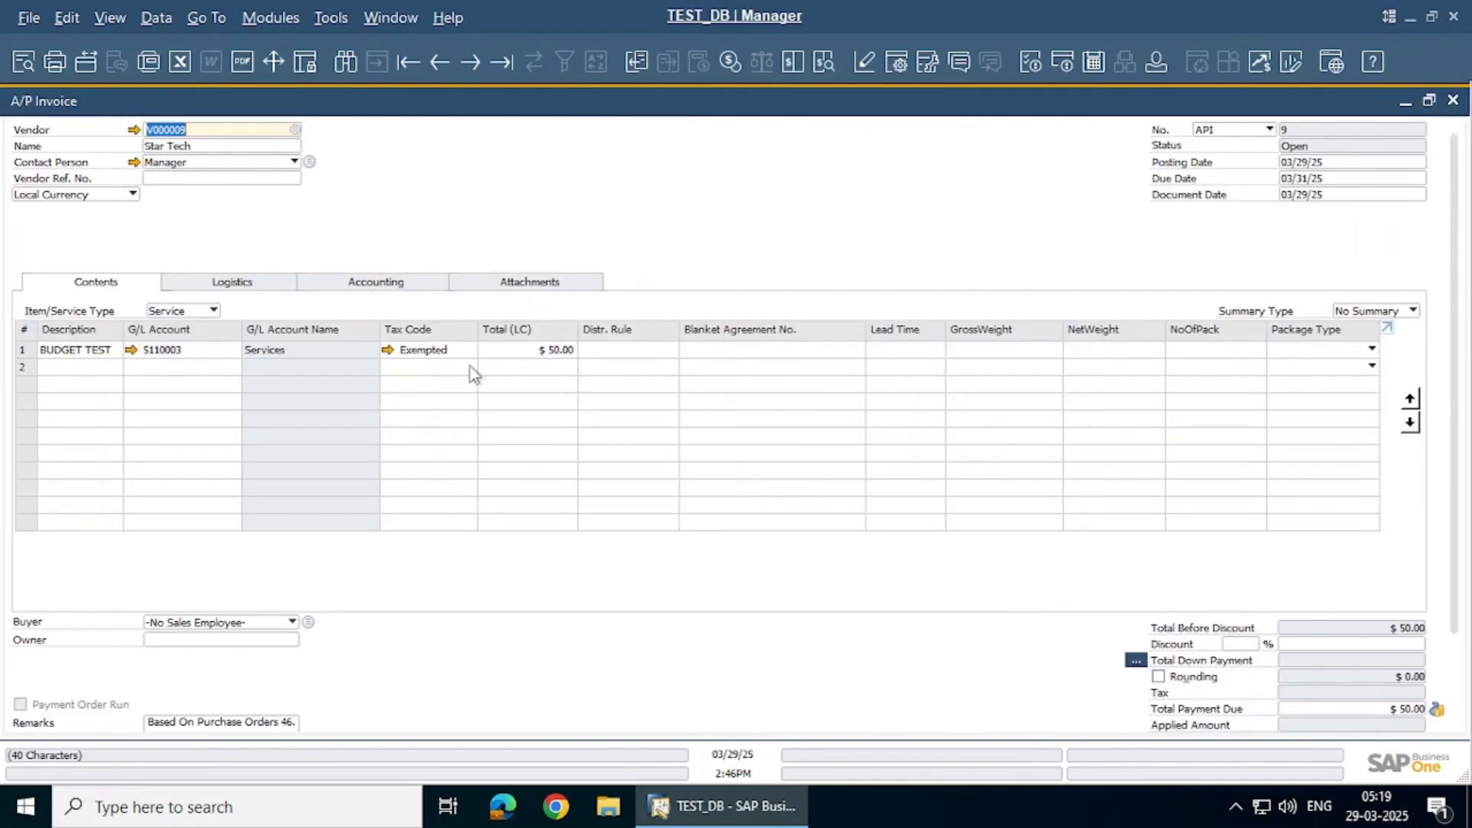
click(828, 63)
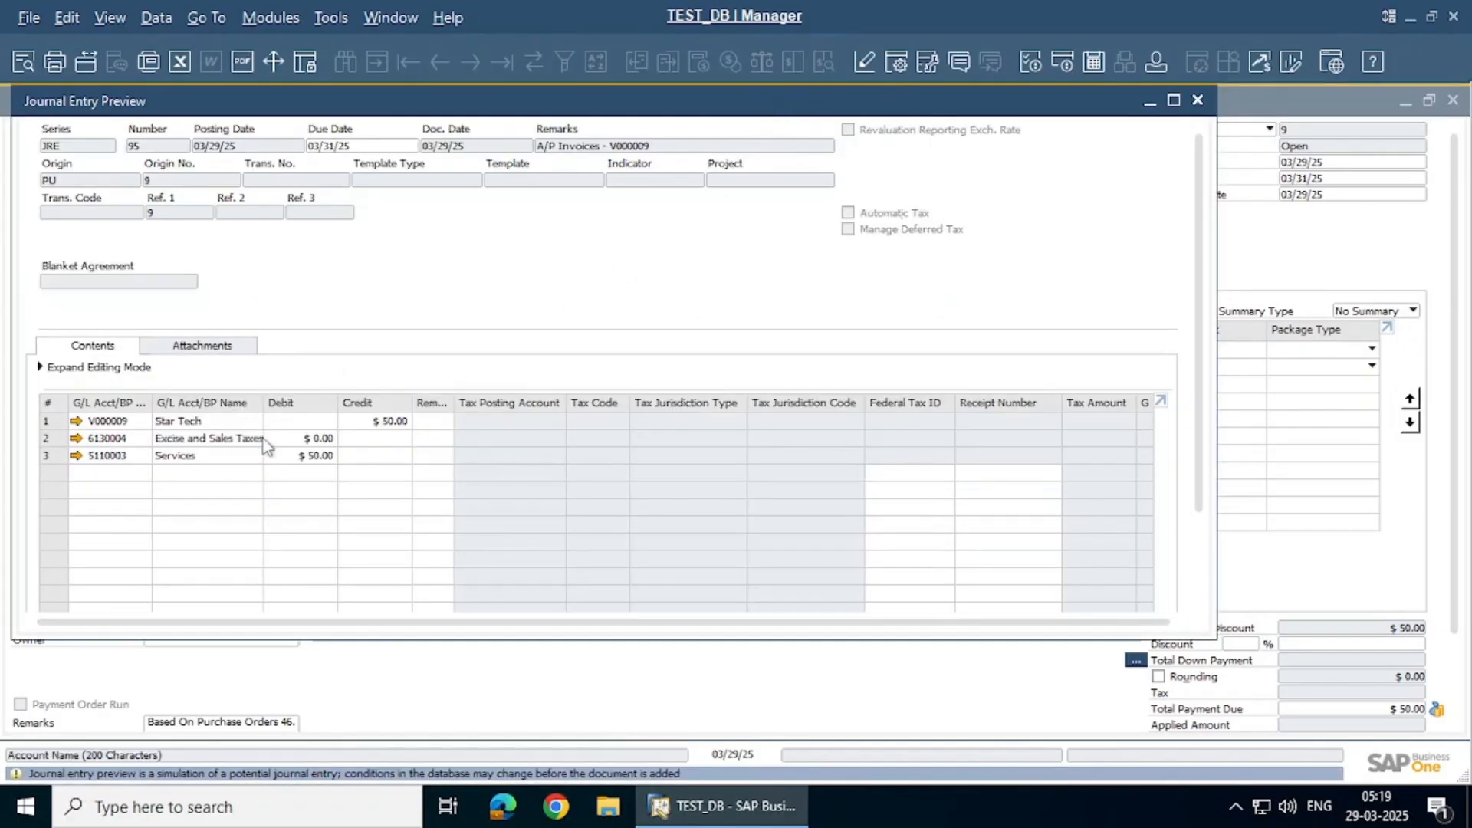
key(Escape)
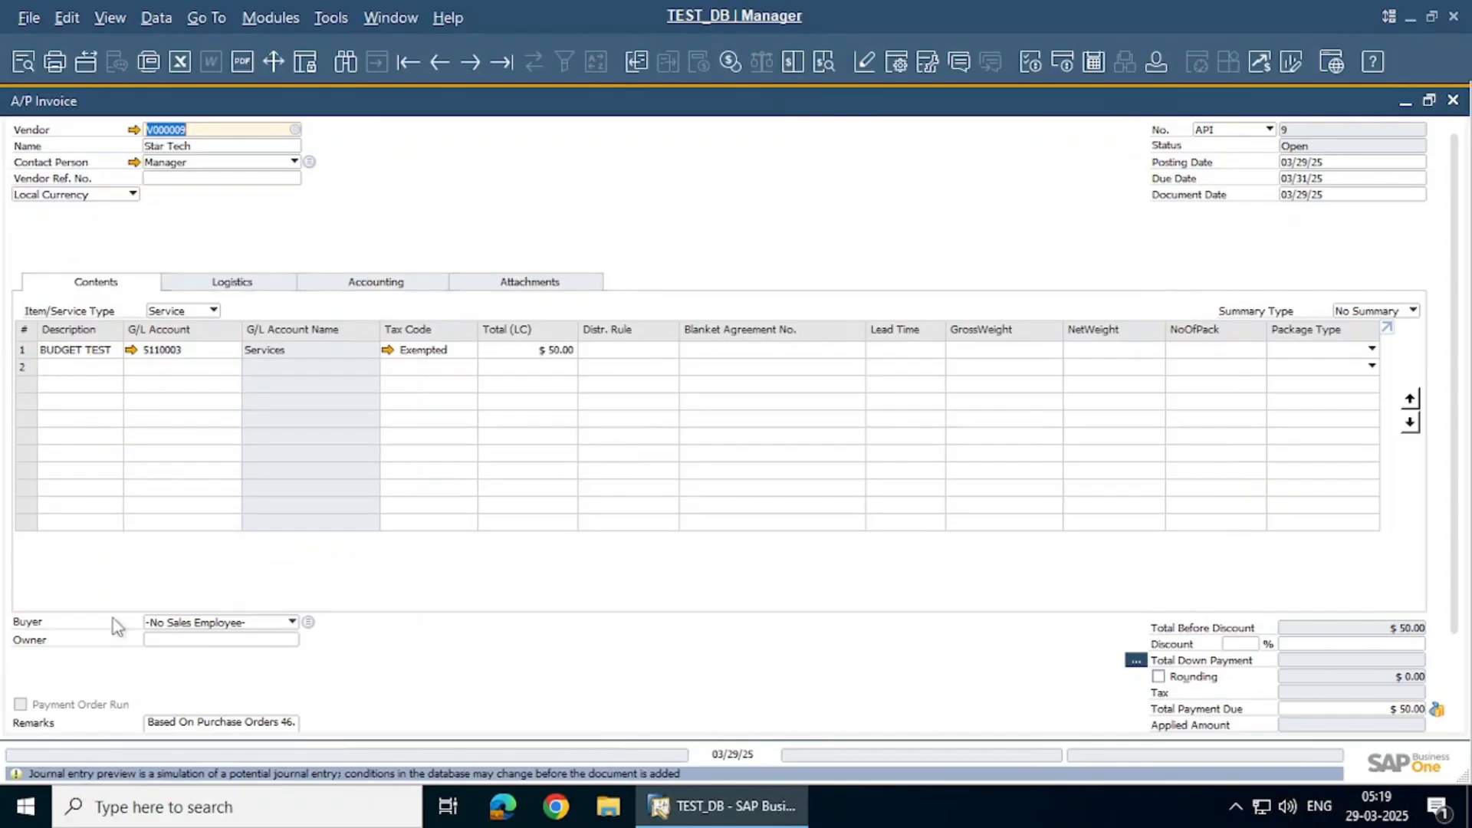
scroll(117, 626, down, 2)
click(50, 712)
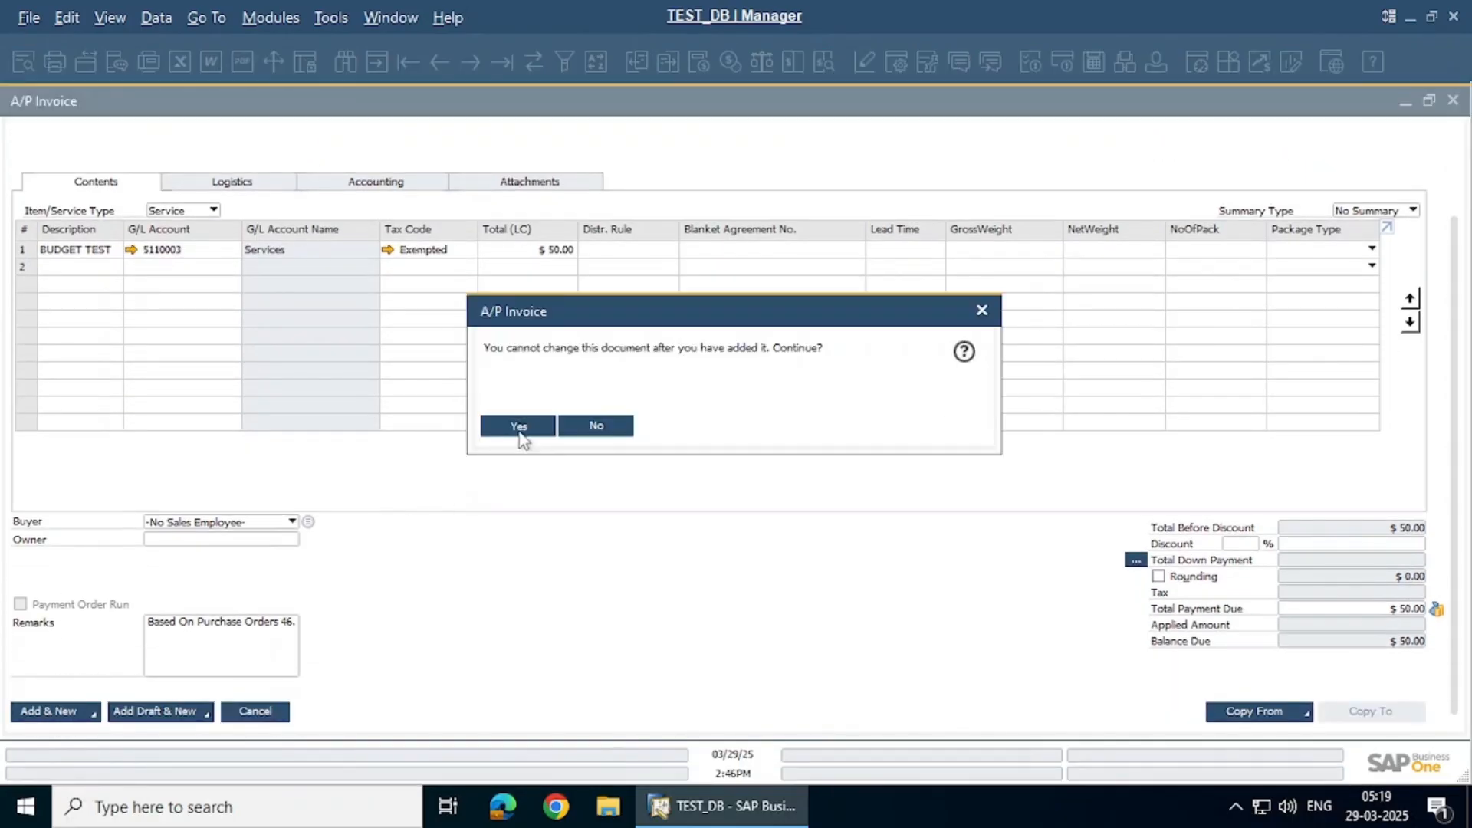
click(519, 426)
key(Escape)
key(Escape)
key(Escape)
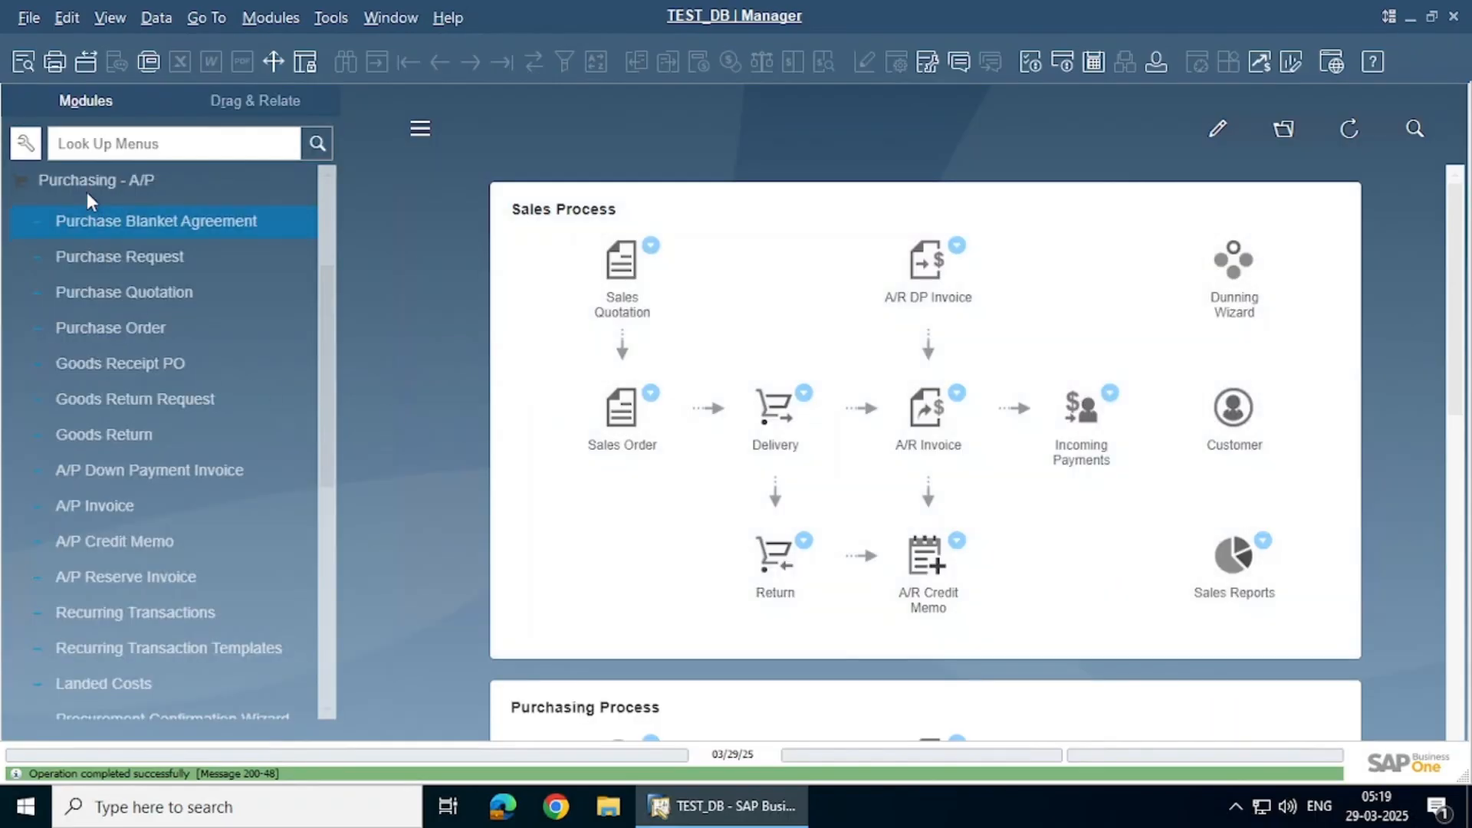
click(85, 192)
scroll(81, 210, up, 1)
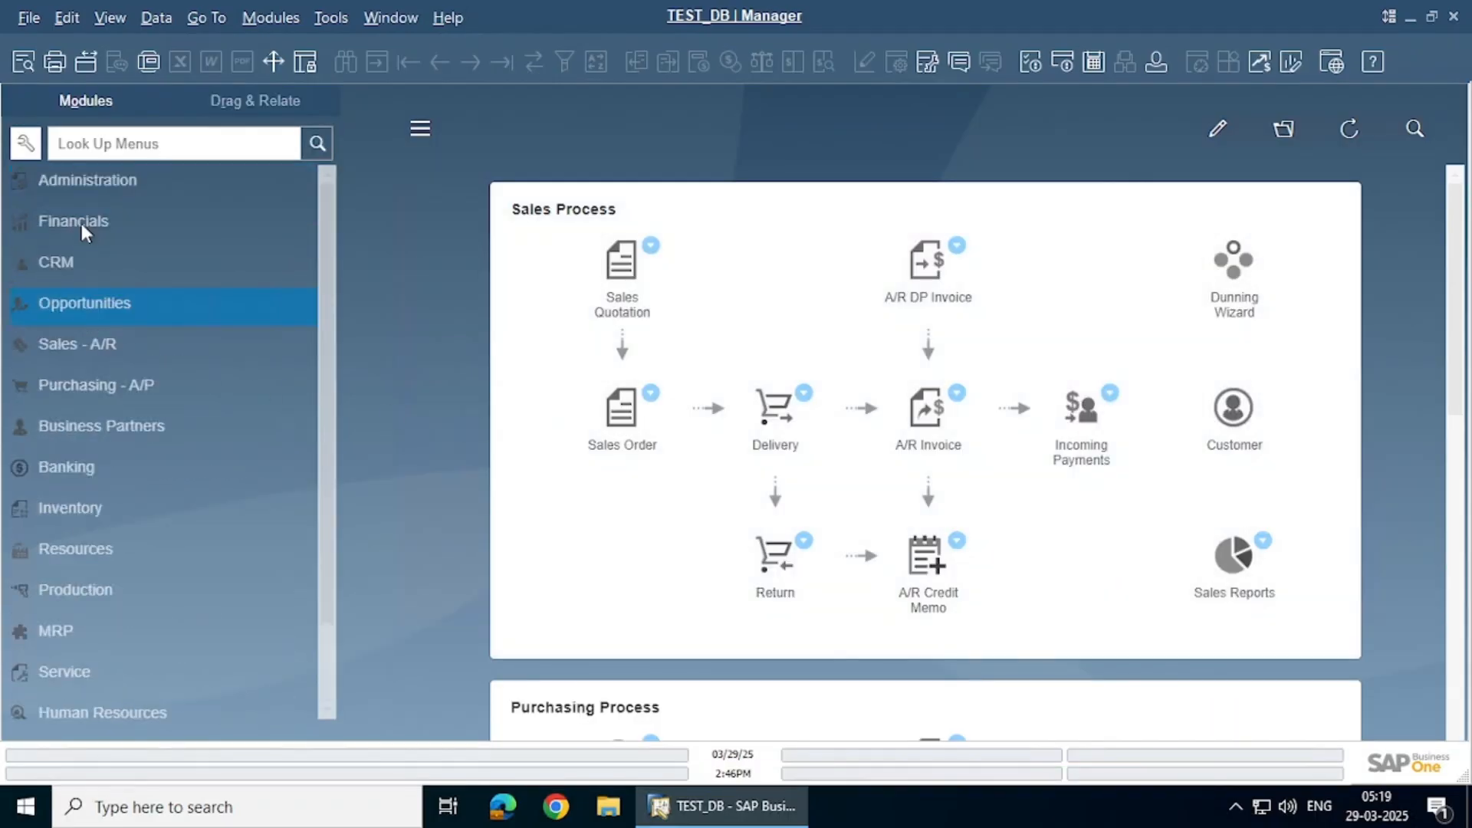
click(80, 220)
scroll(89, 334, down, 2)
click(142, 647)
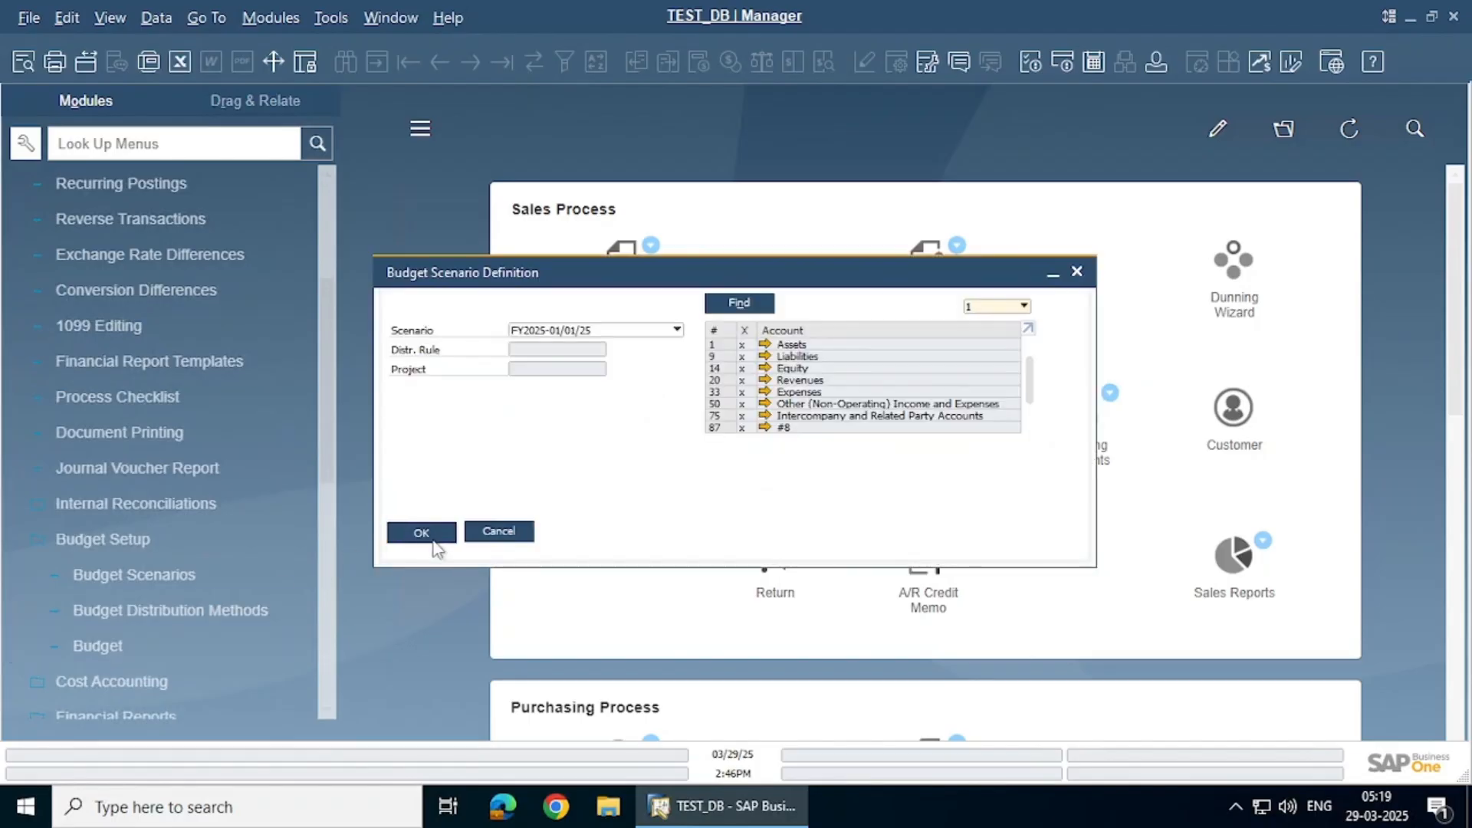
click(434, 543)
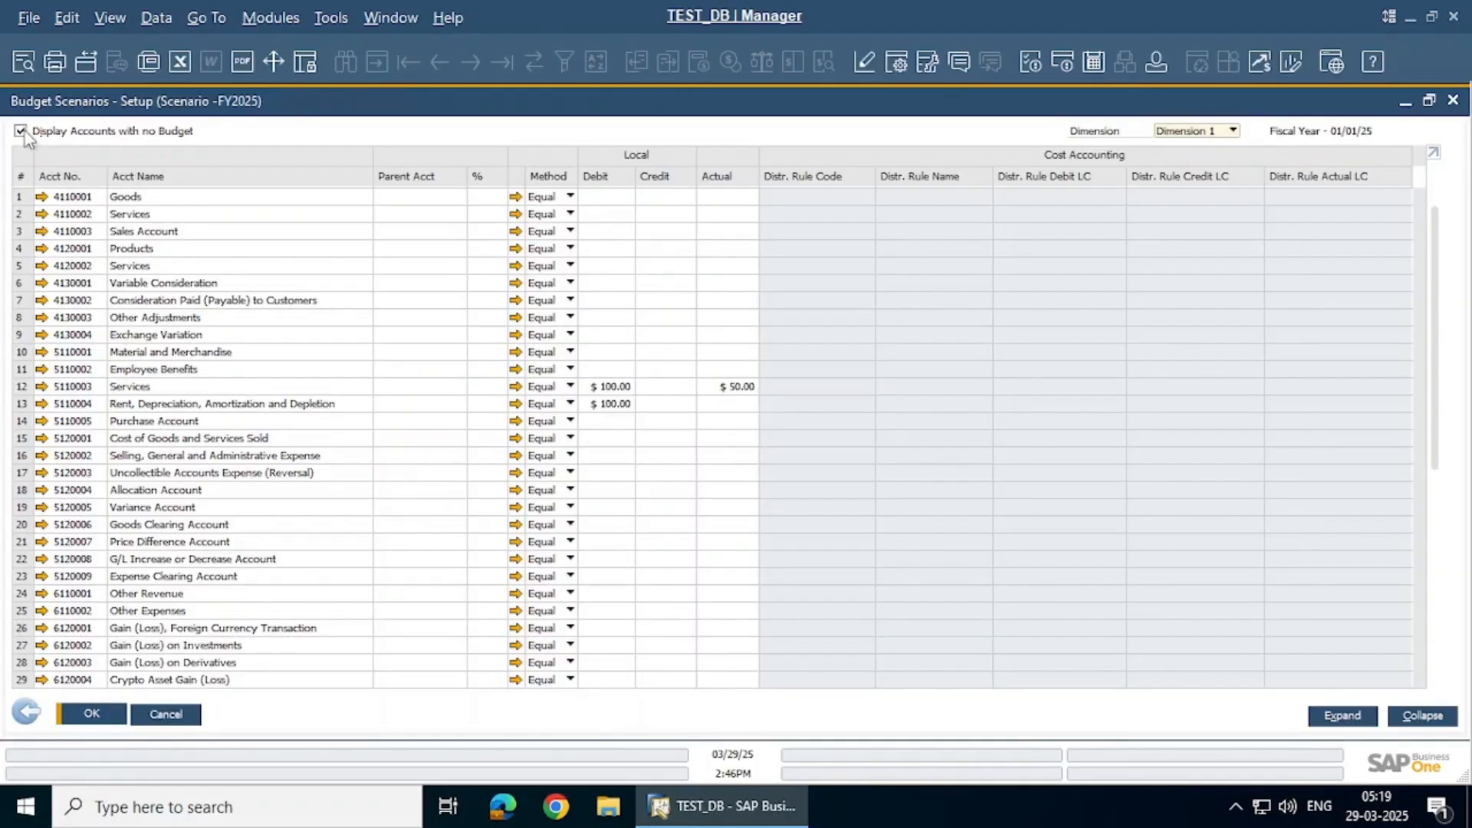
click(22, 132)
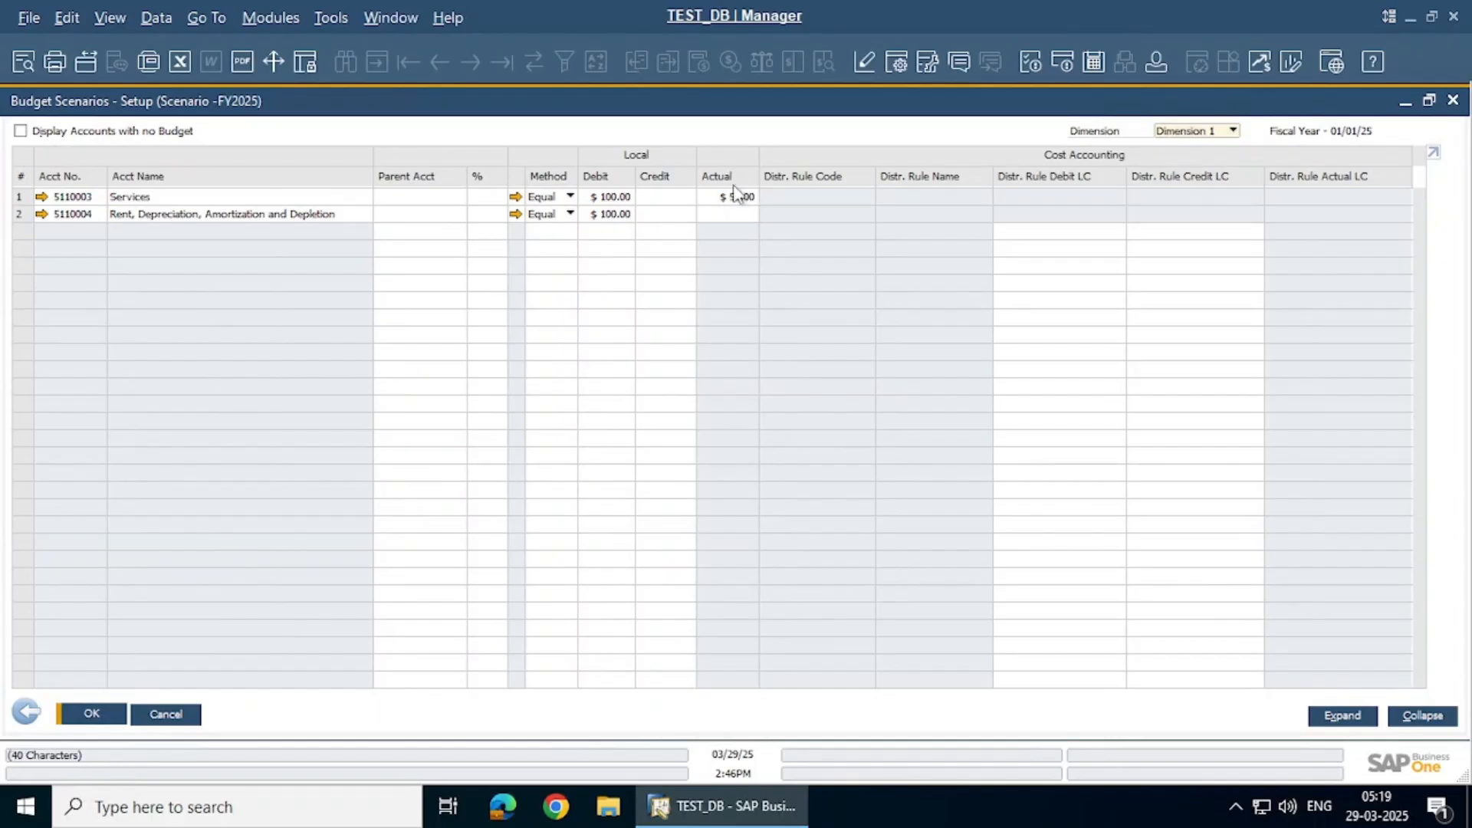
click(84, 715)
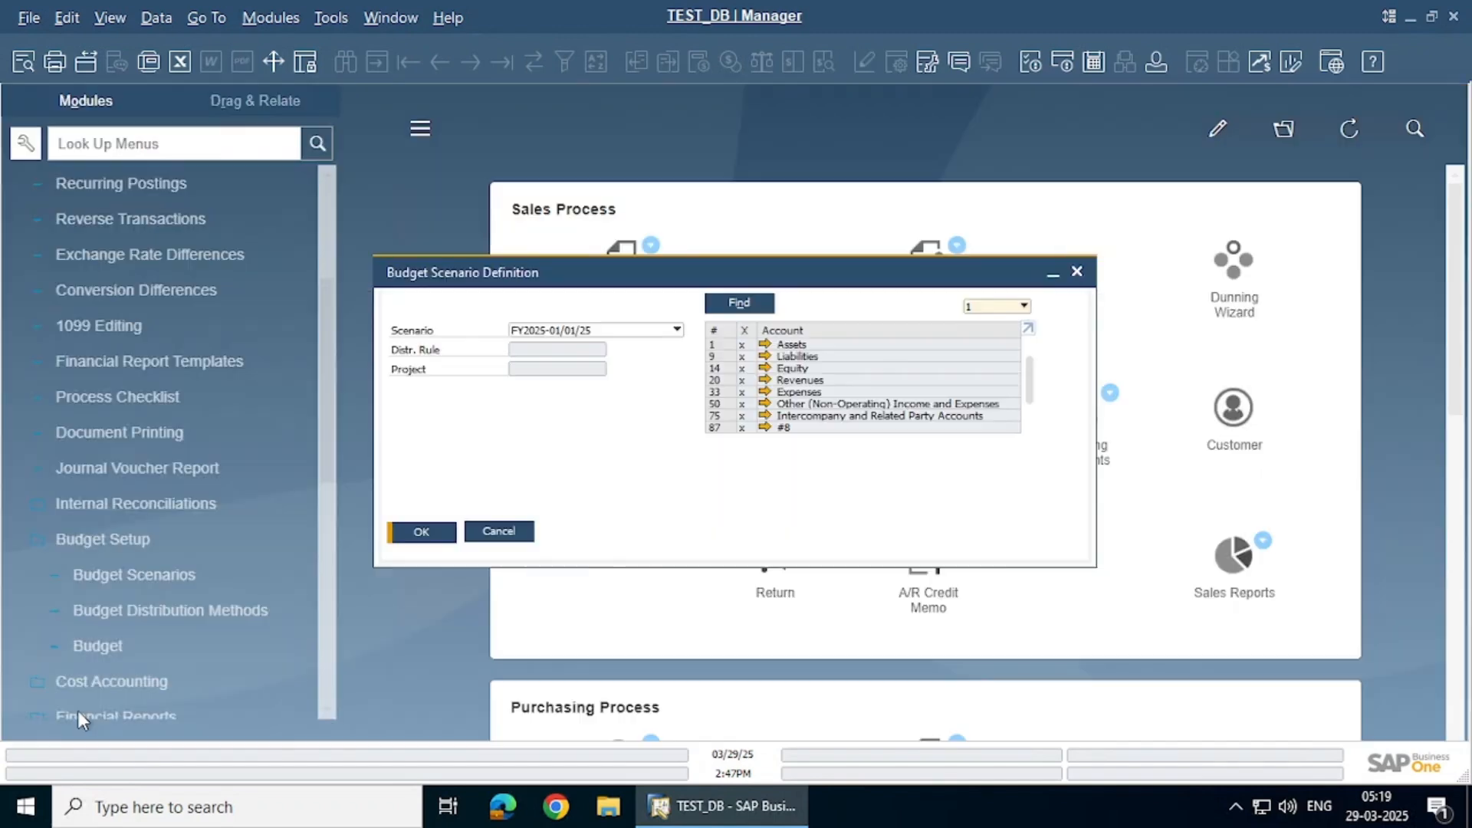
click(508, 531)
click(173, 542)
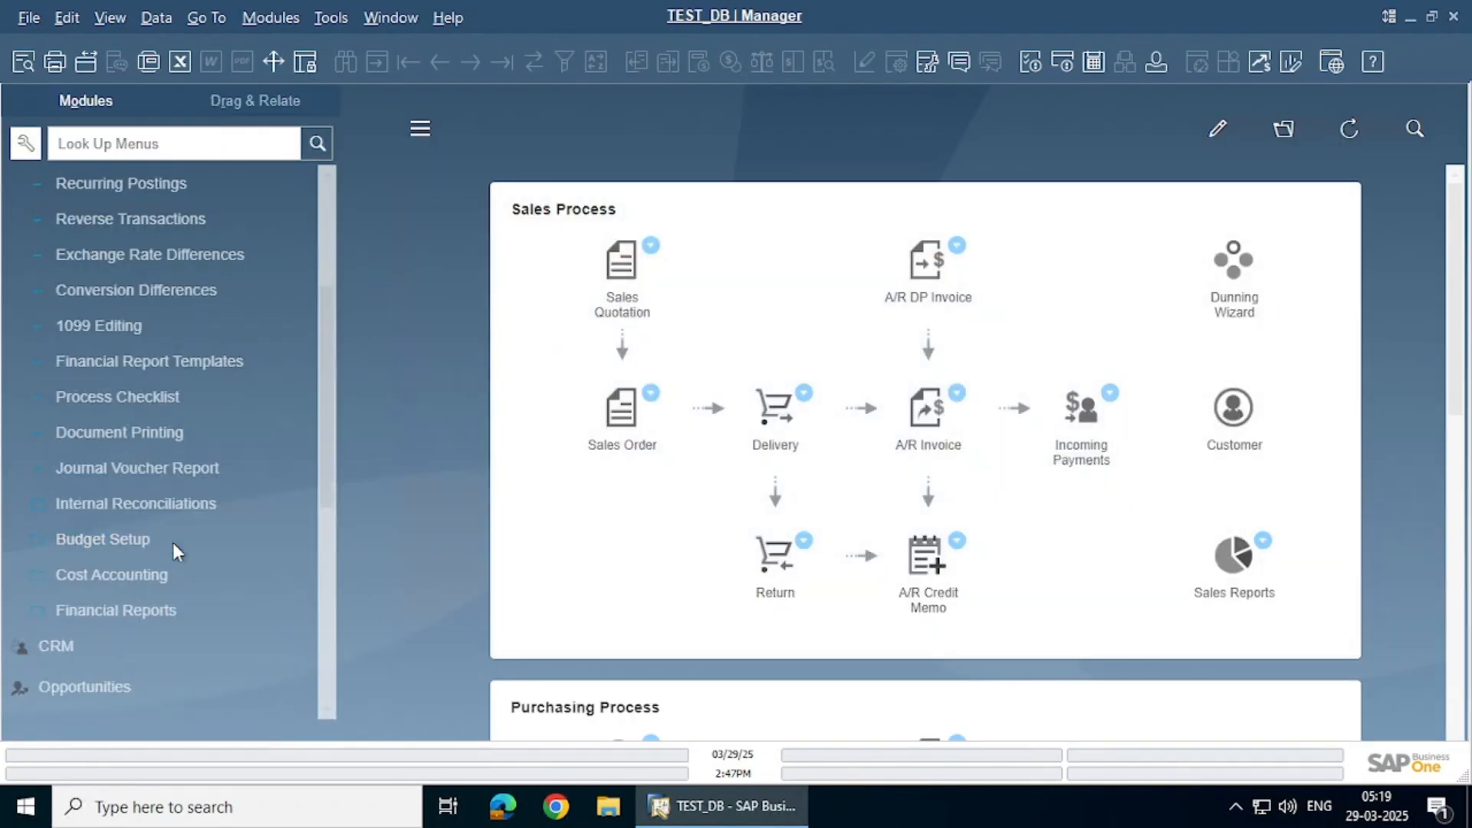
Run the FY2025 annual Budget Report maximized and select the Expenses row ($200 budget, $50 actual)
click(159, 607)
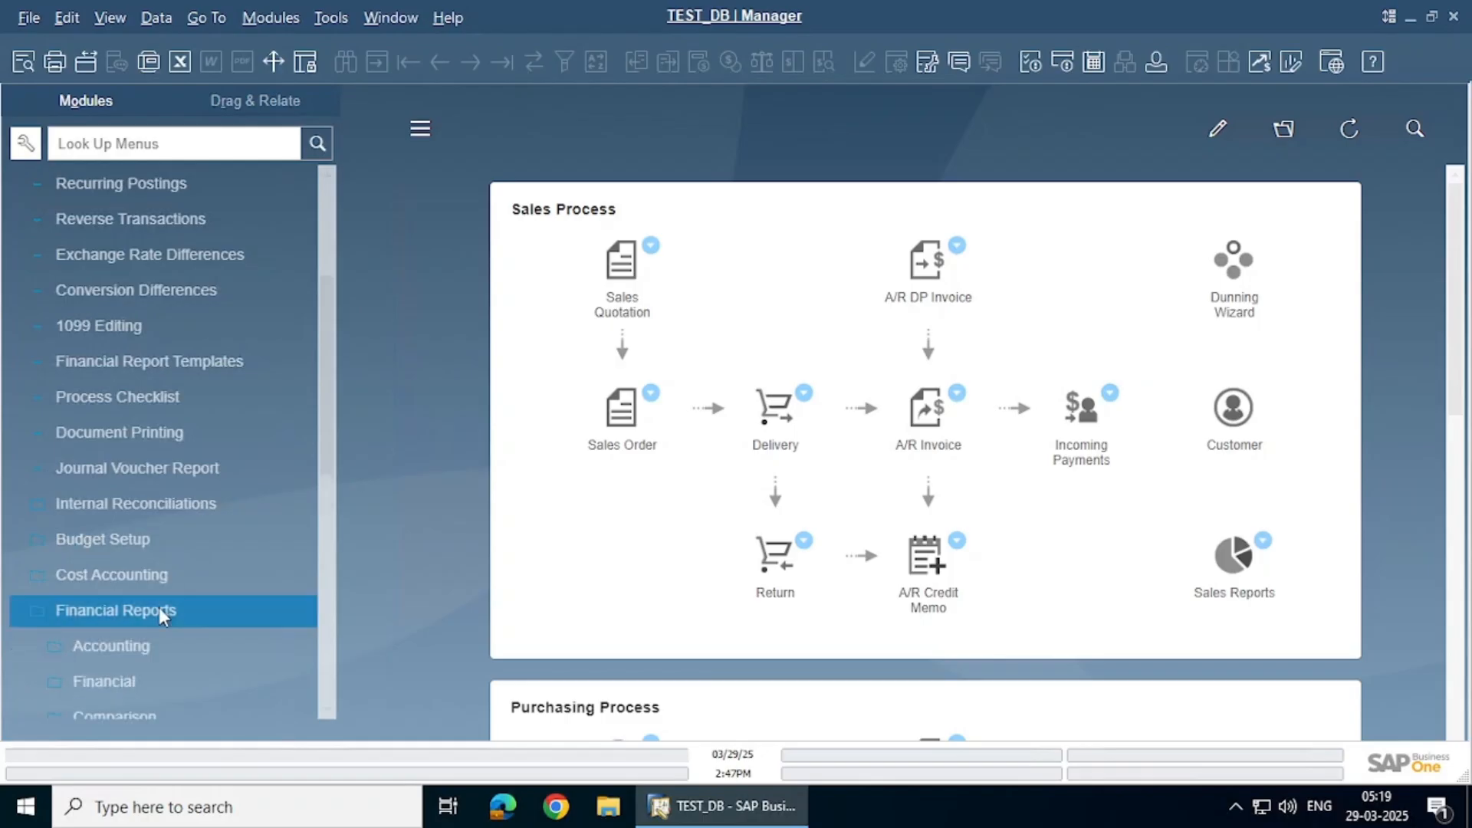
click(168, 643)
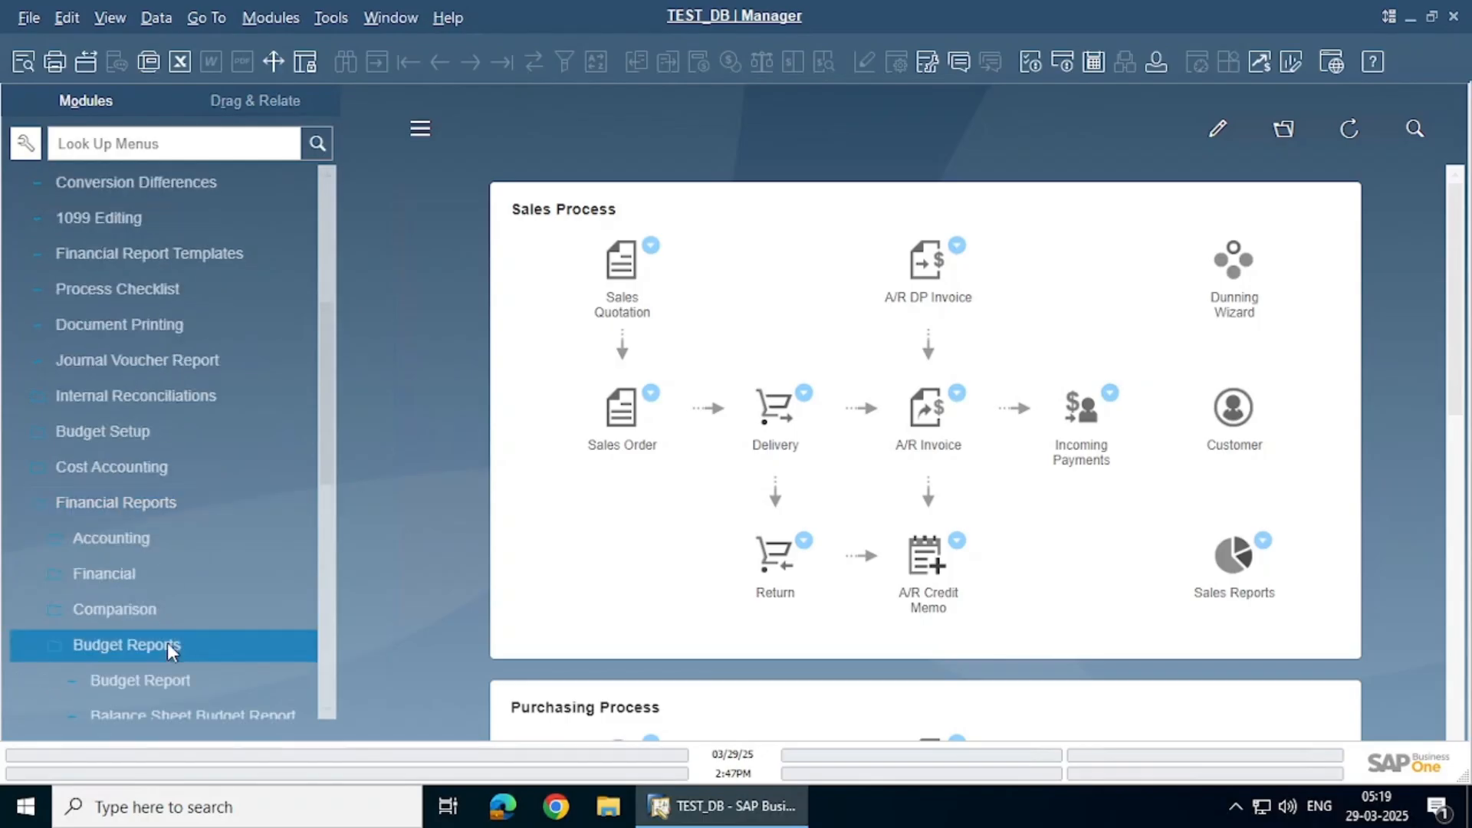
click(165, 577)
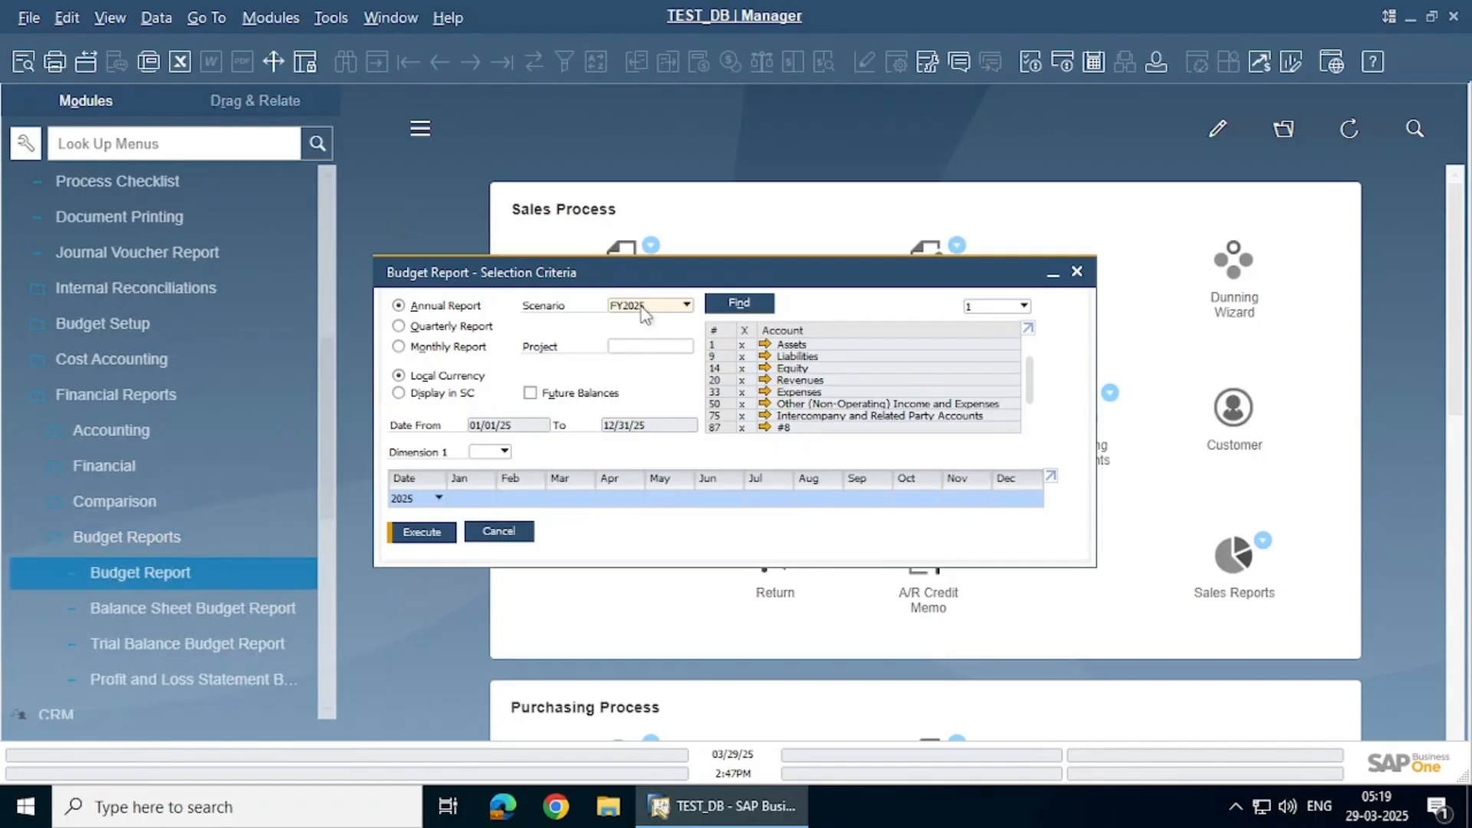
click(421, 532)
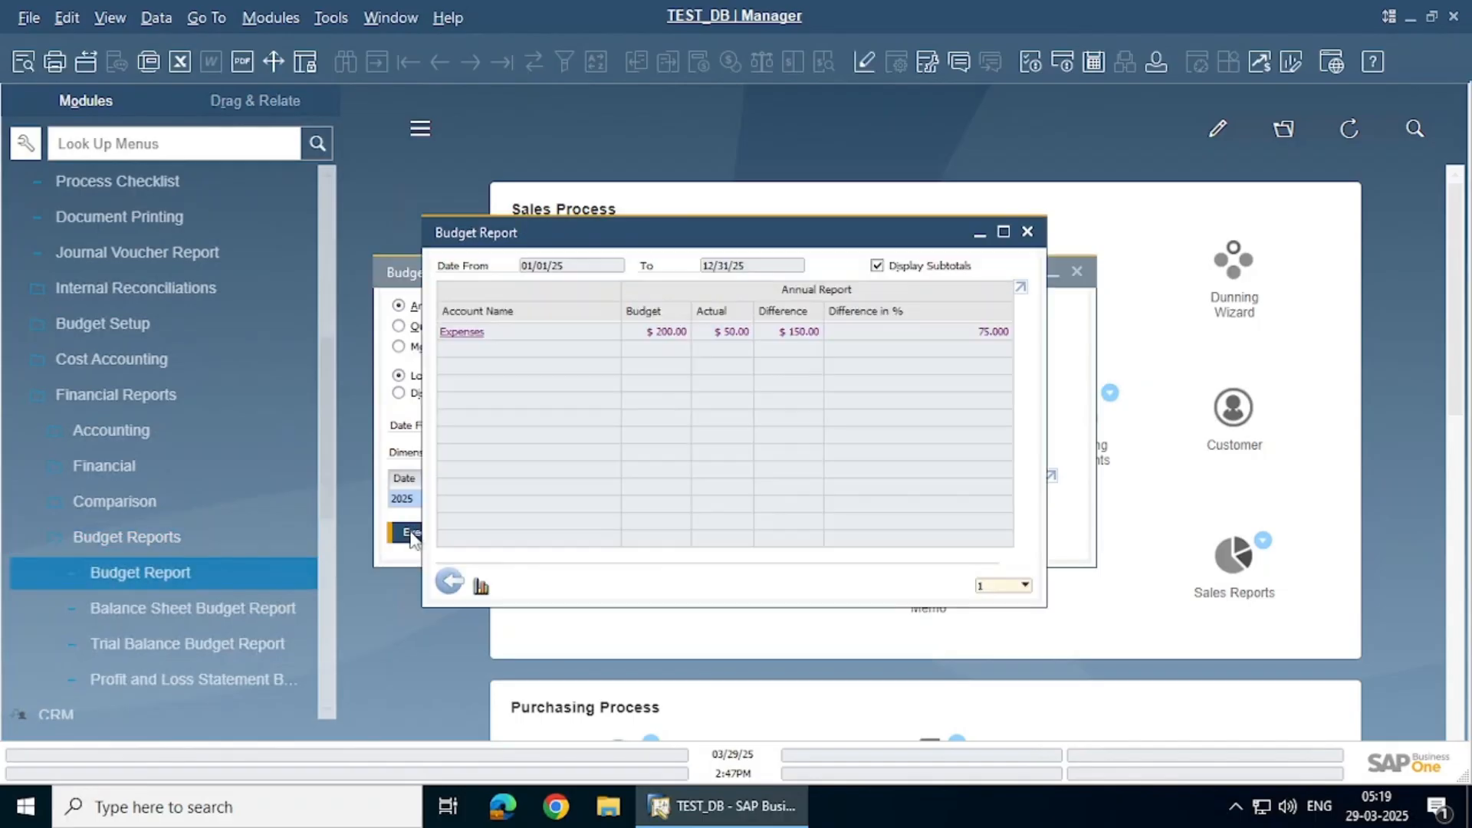
click(1004, 232)
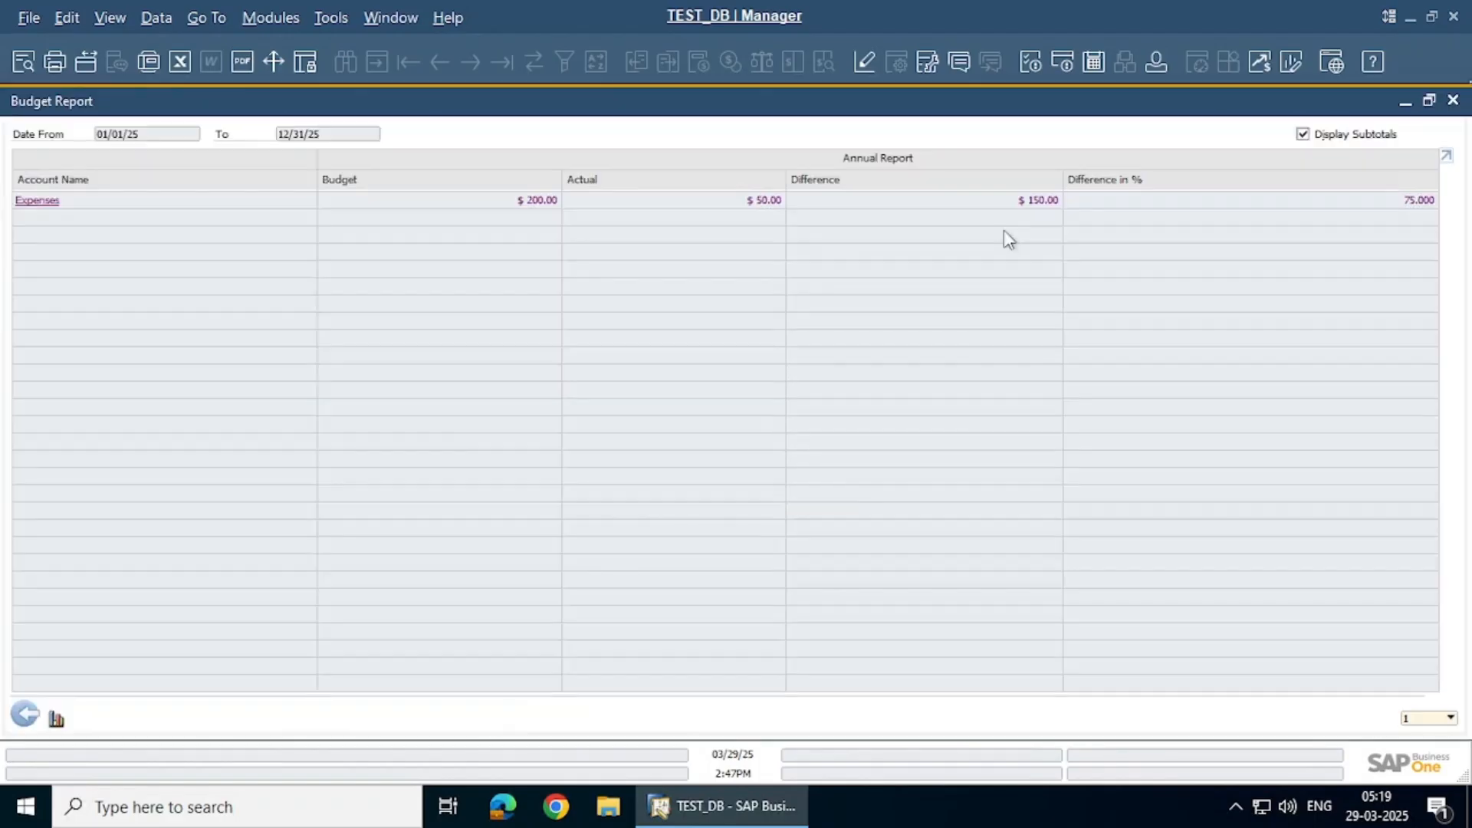
click(480, 206)
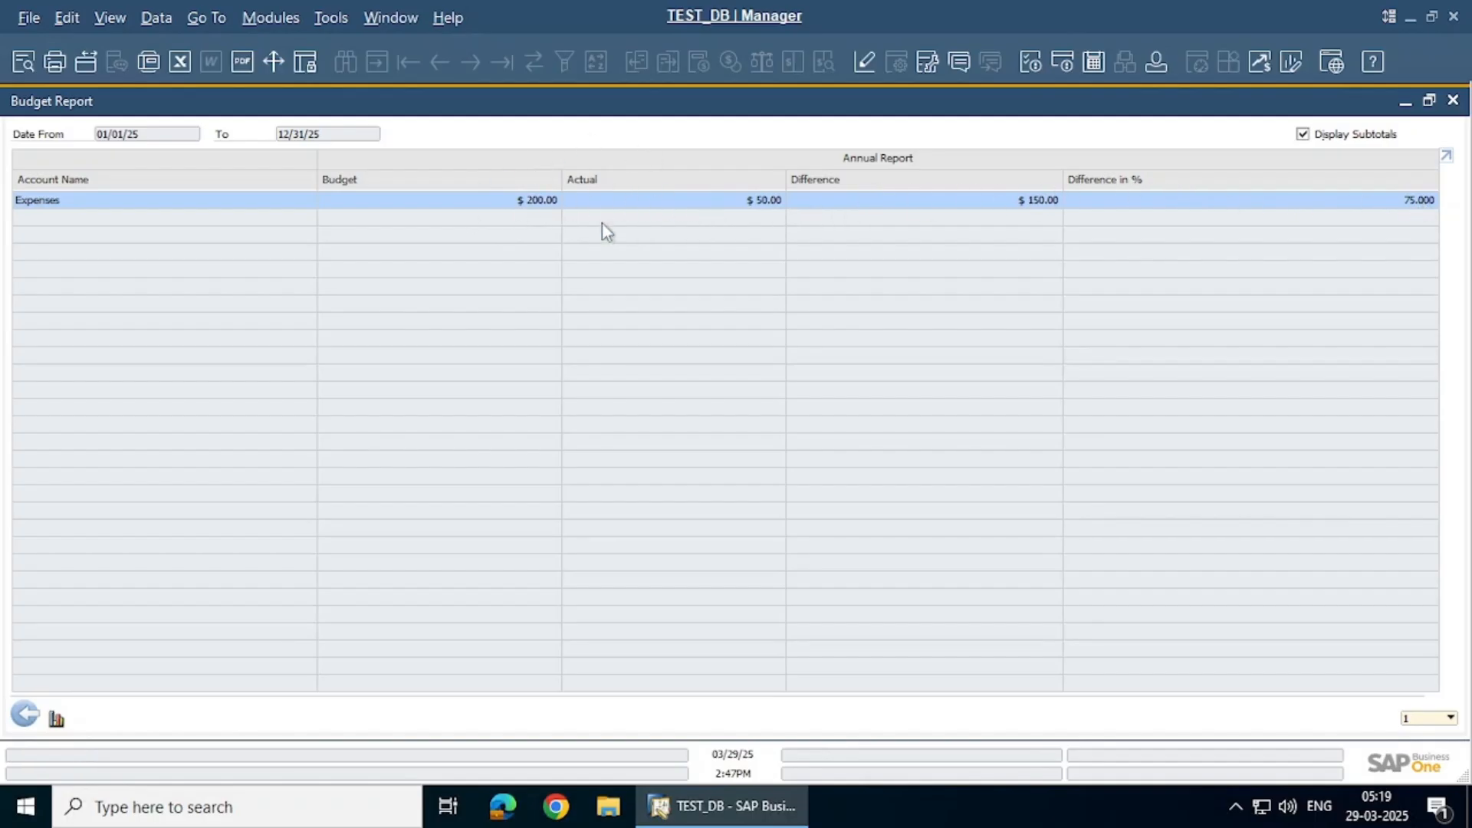
Display the monthly budget-versus-actual chart, trying bar and spline graph styles
click(56, 719)
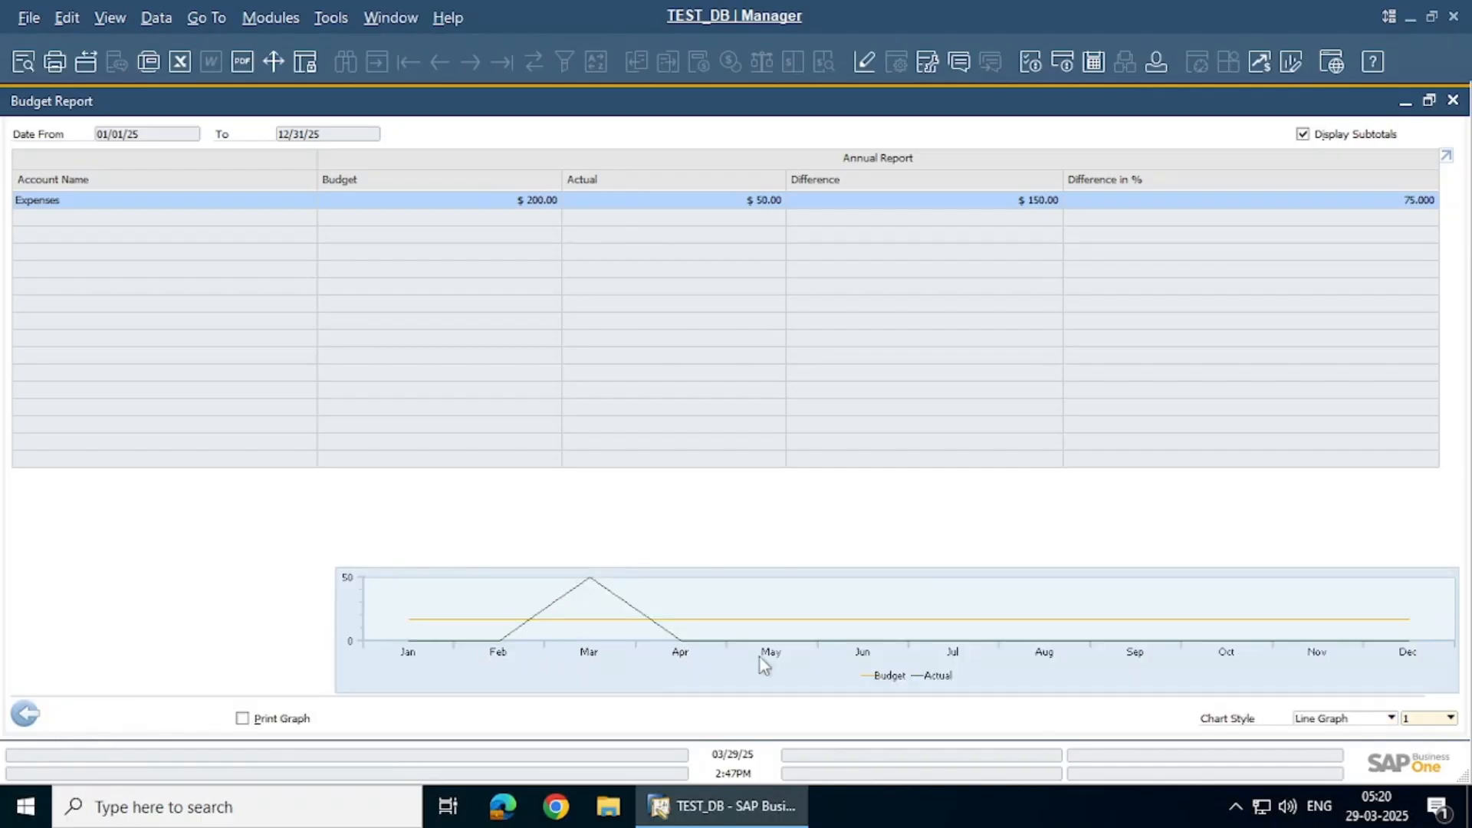
click(1390, 718)
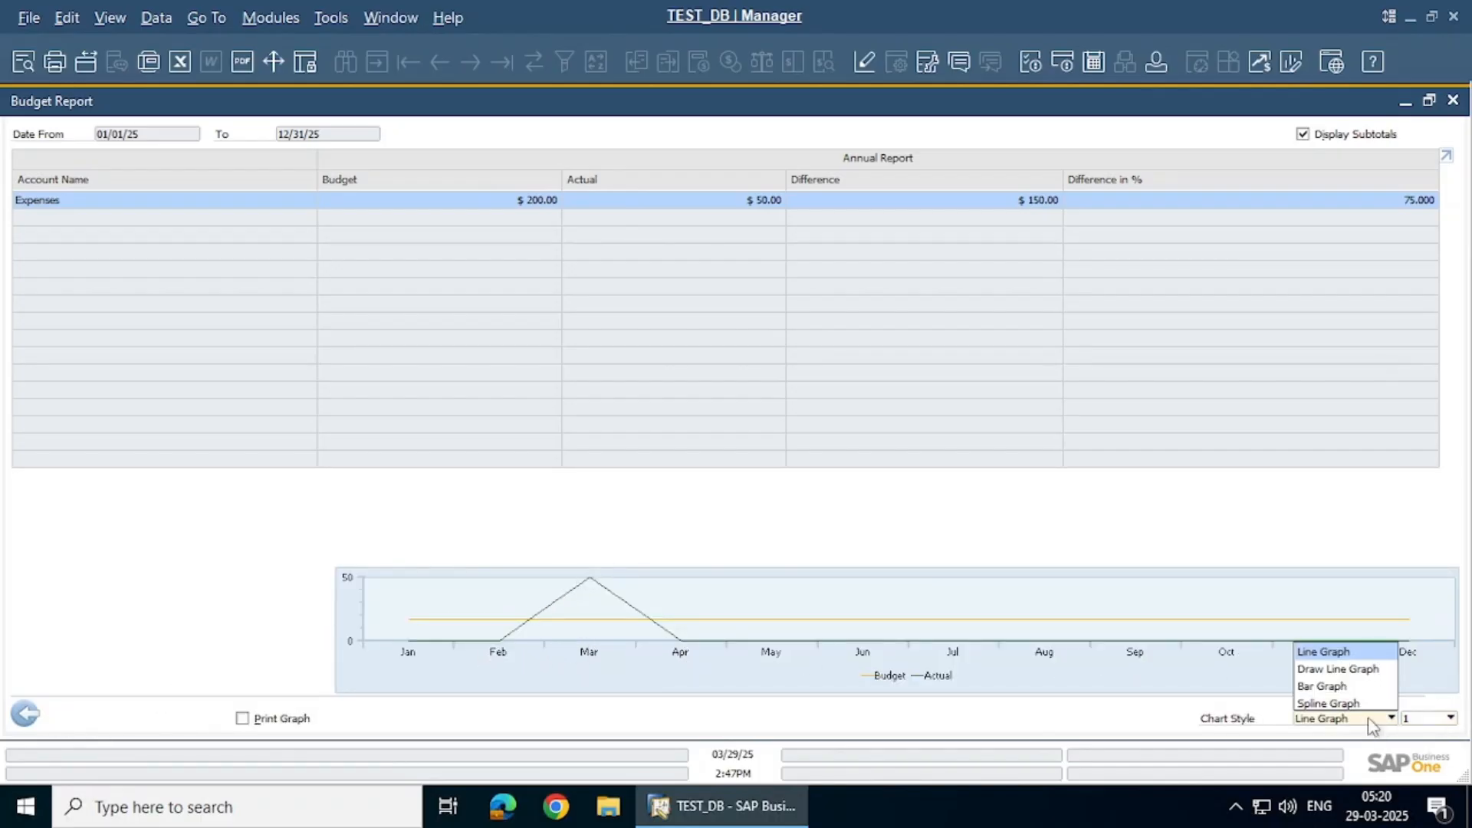
click(1342, 687)
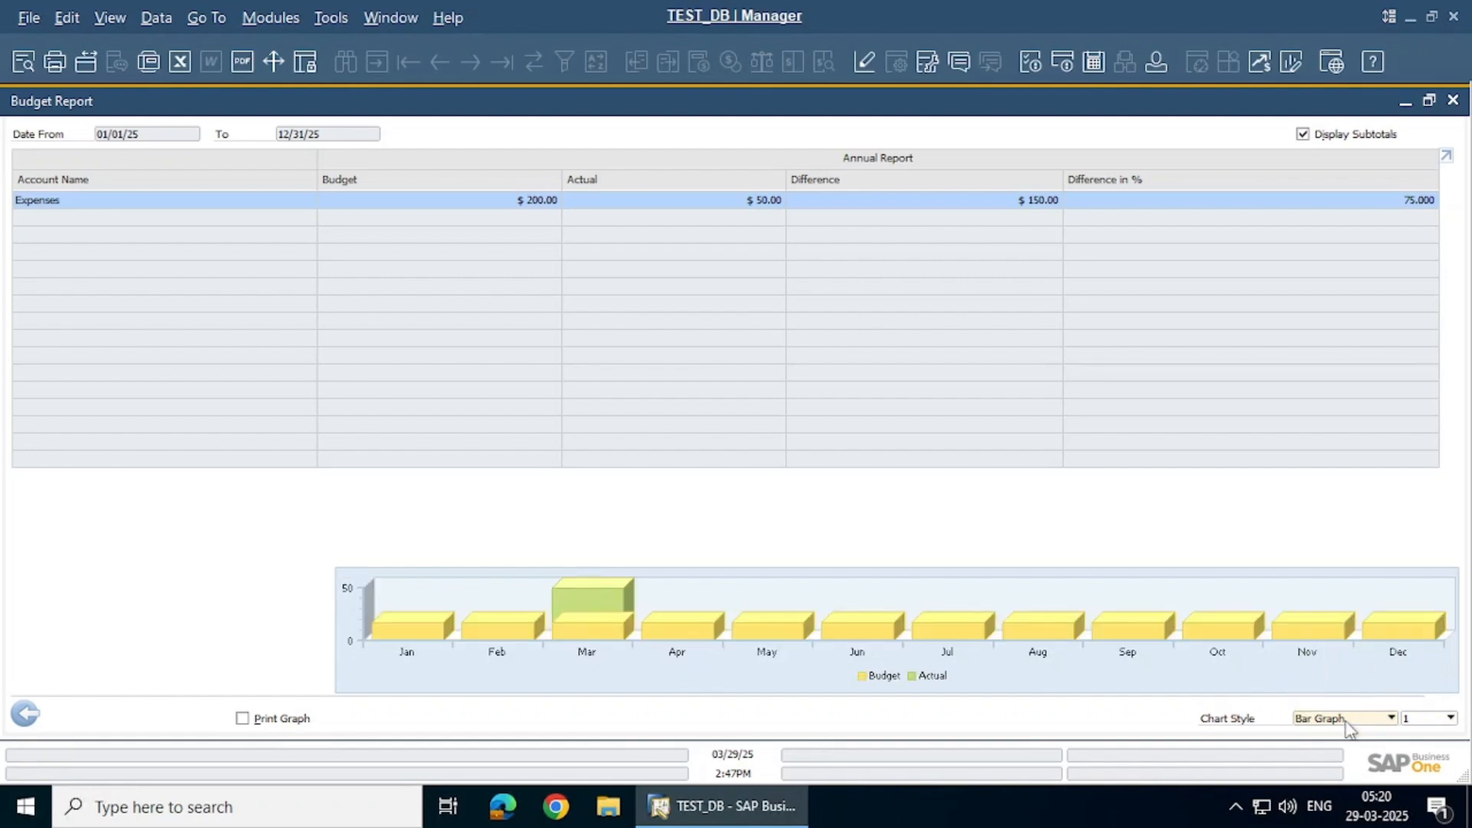
click(1346, 721)
click(1331, 701)
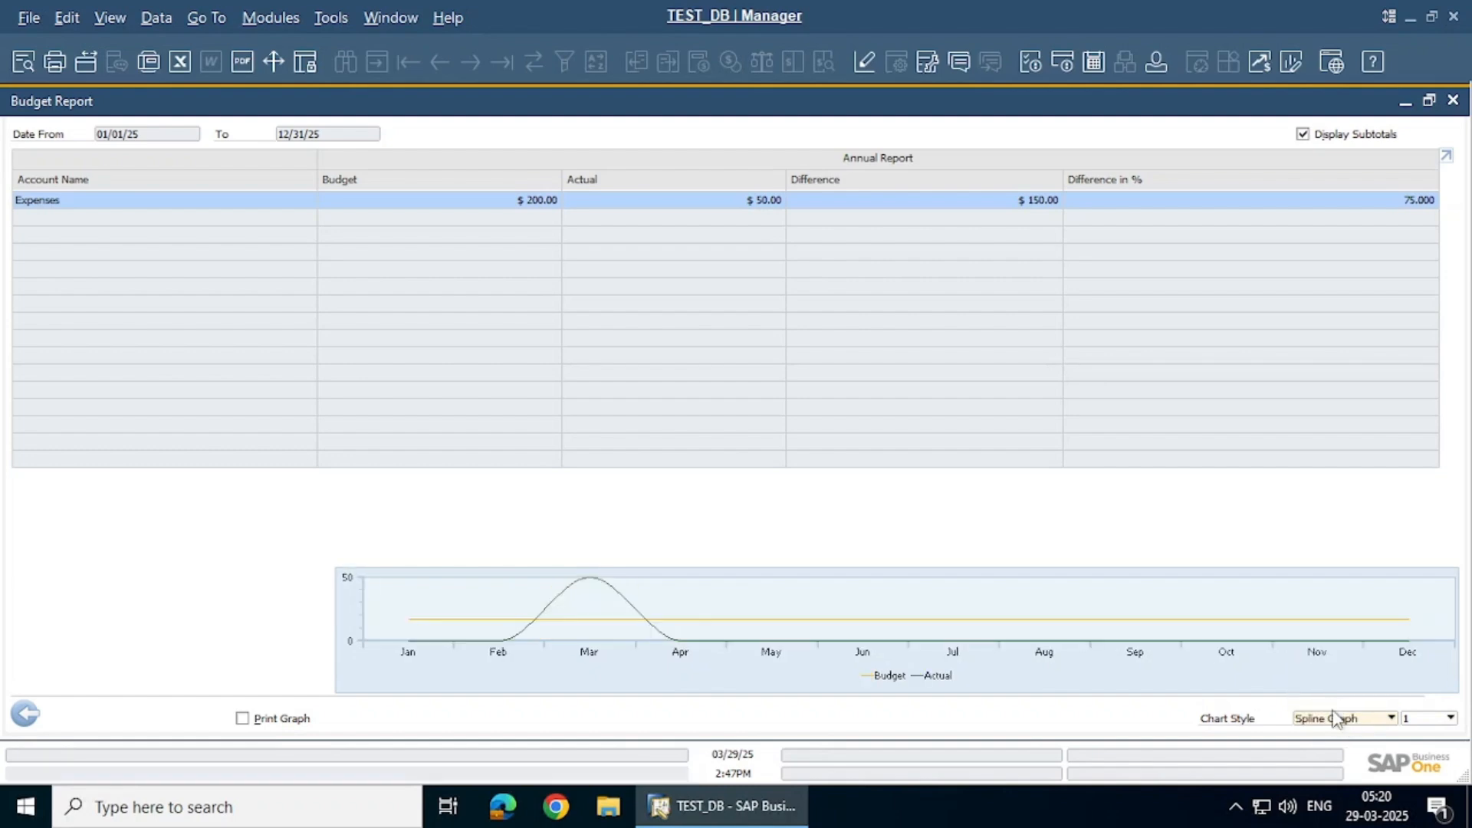
Settle on a line graph with markers, then hide the chart and back out to the criteria
click(1333, 722)
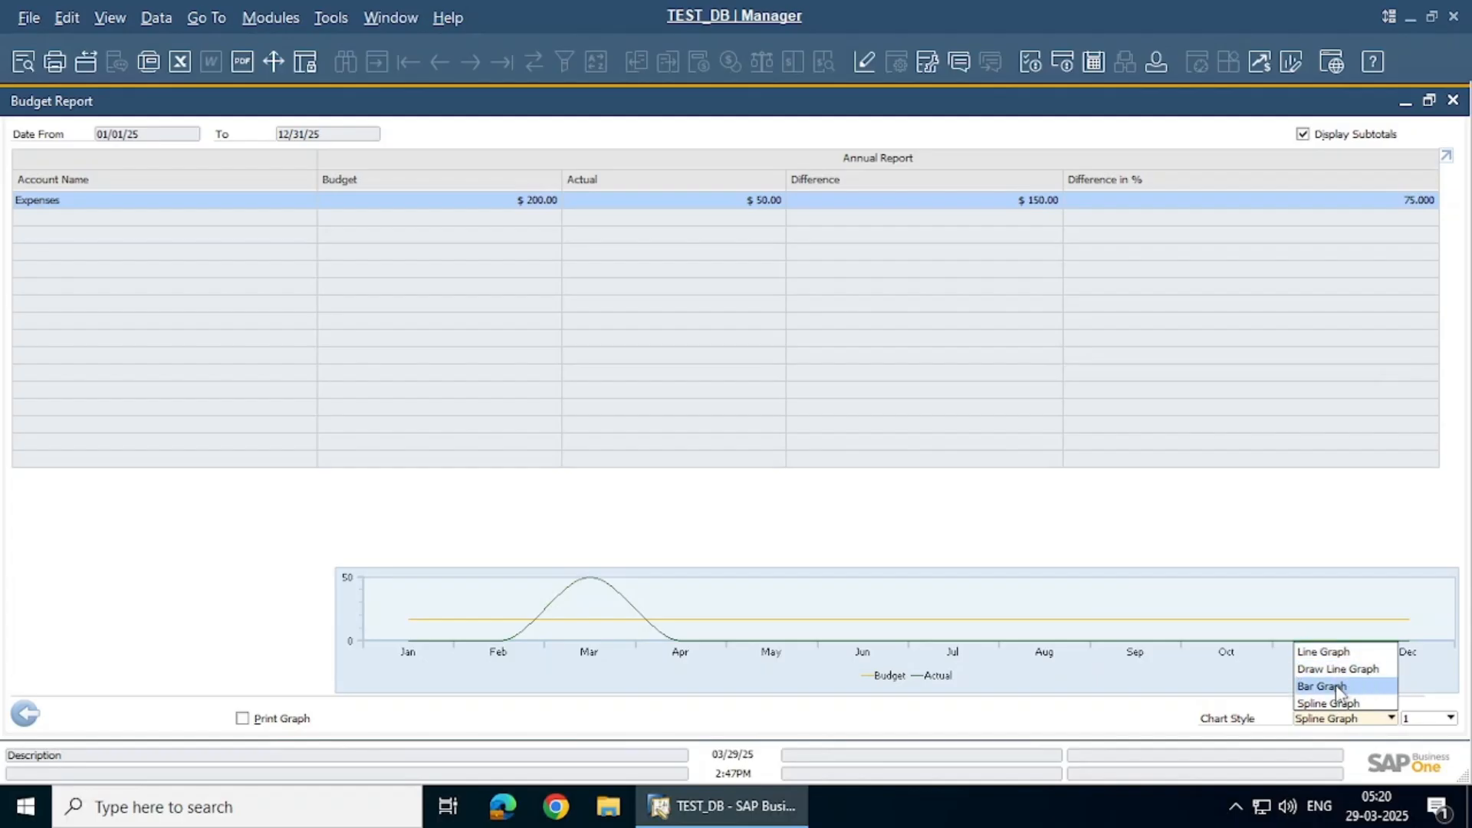
click(1333, 674)
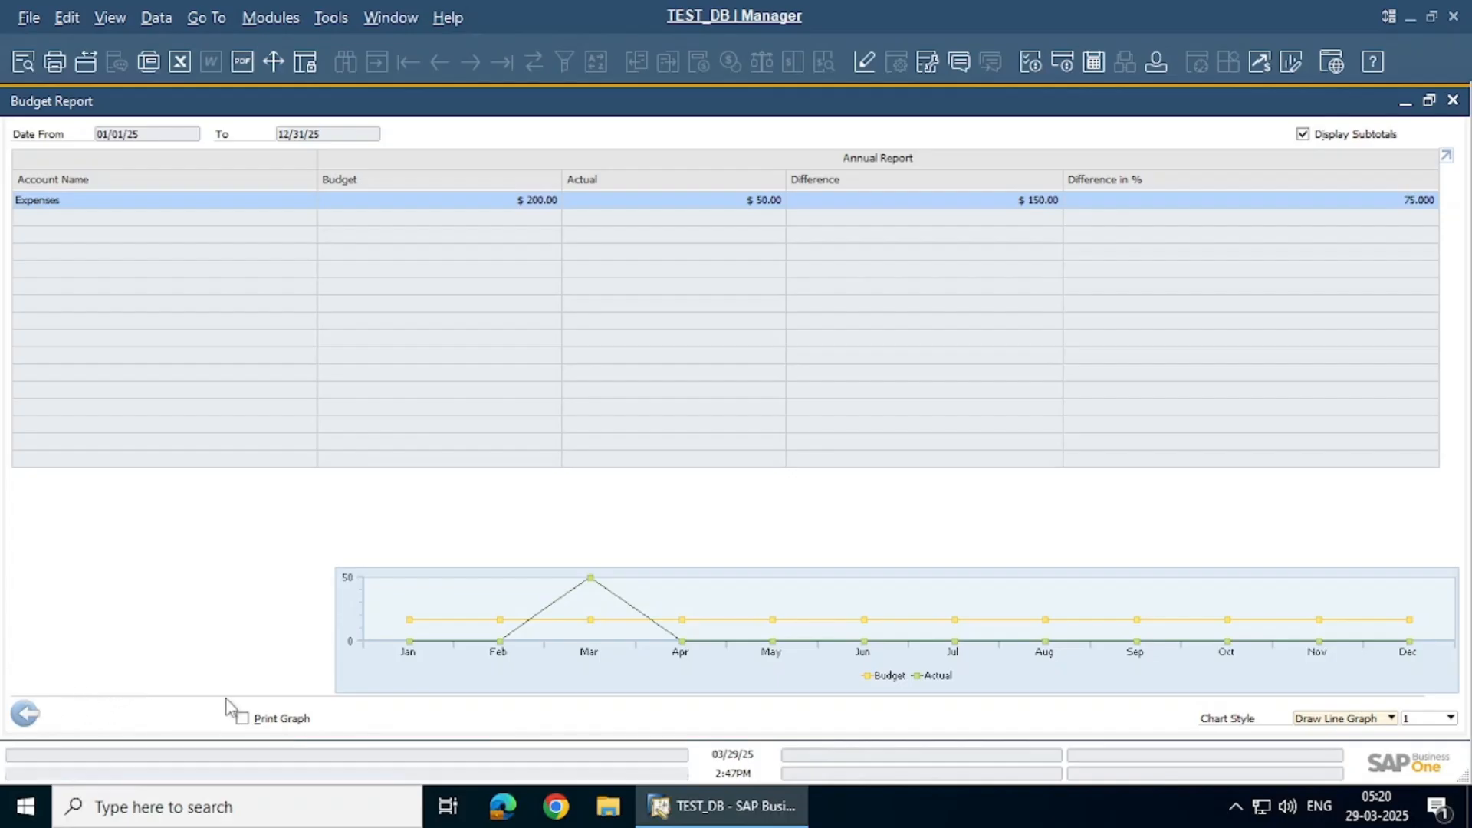
click(25, 721)
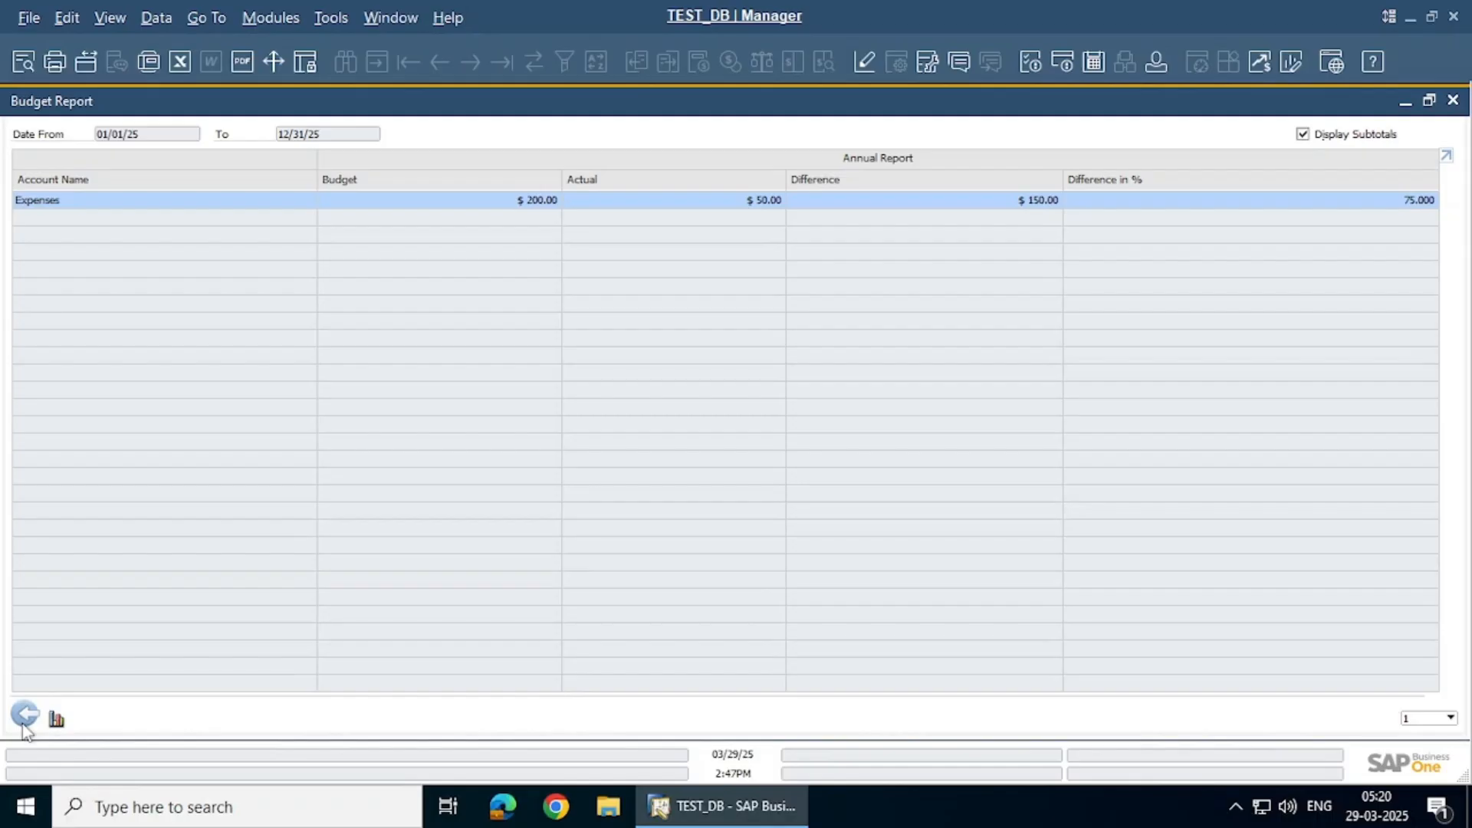
click(24, 719)
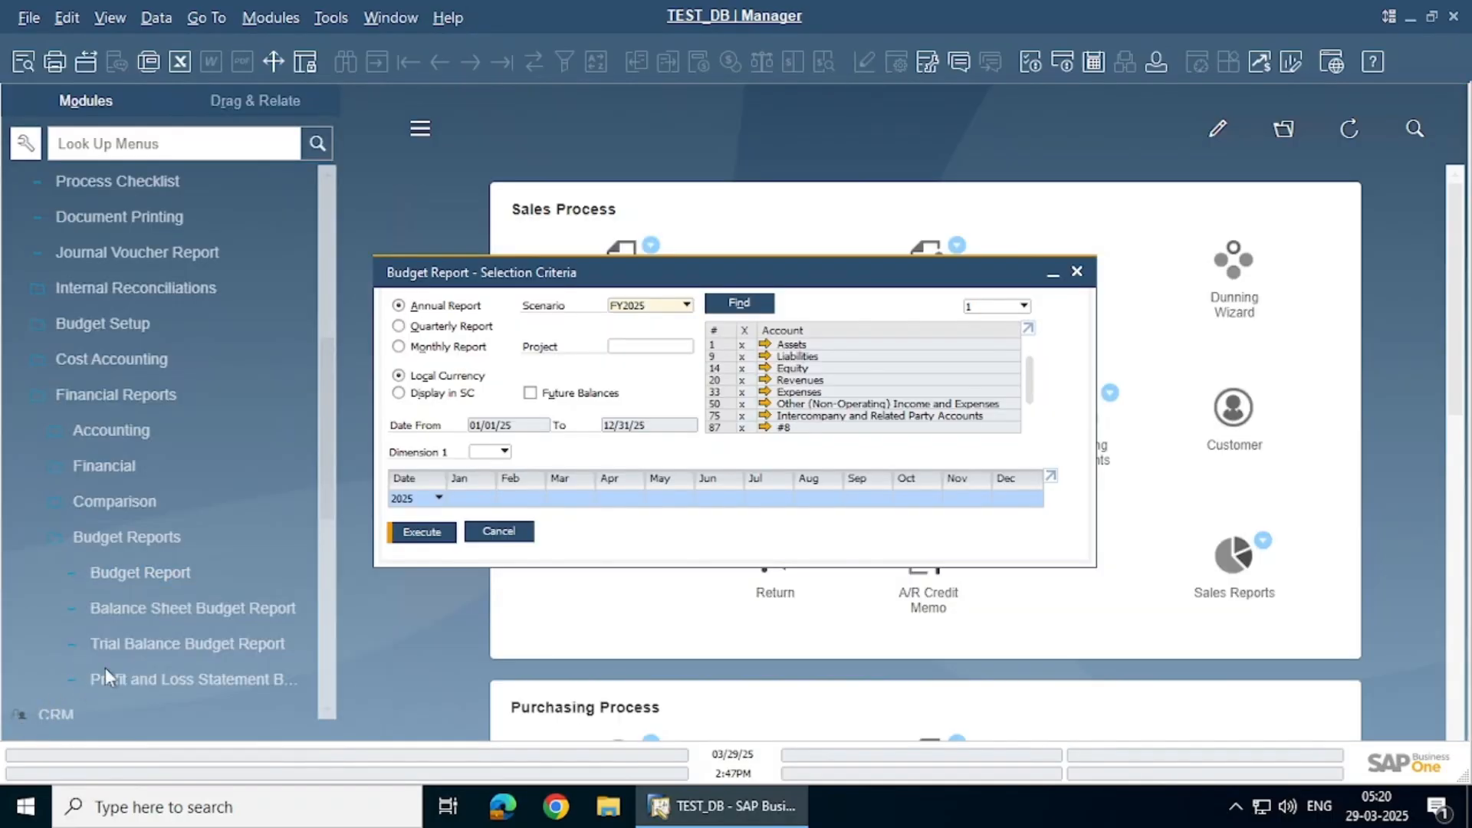
Run the FY2025 Trial Balance Budget Report and maximize its window
click(500, 537)
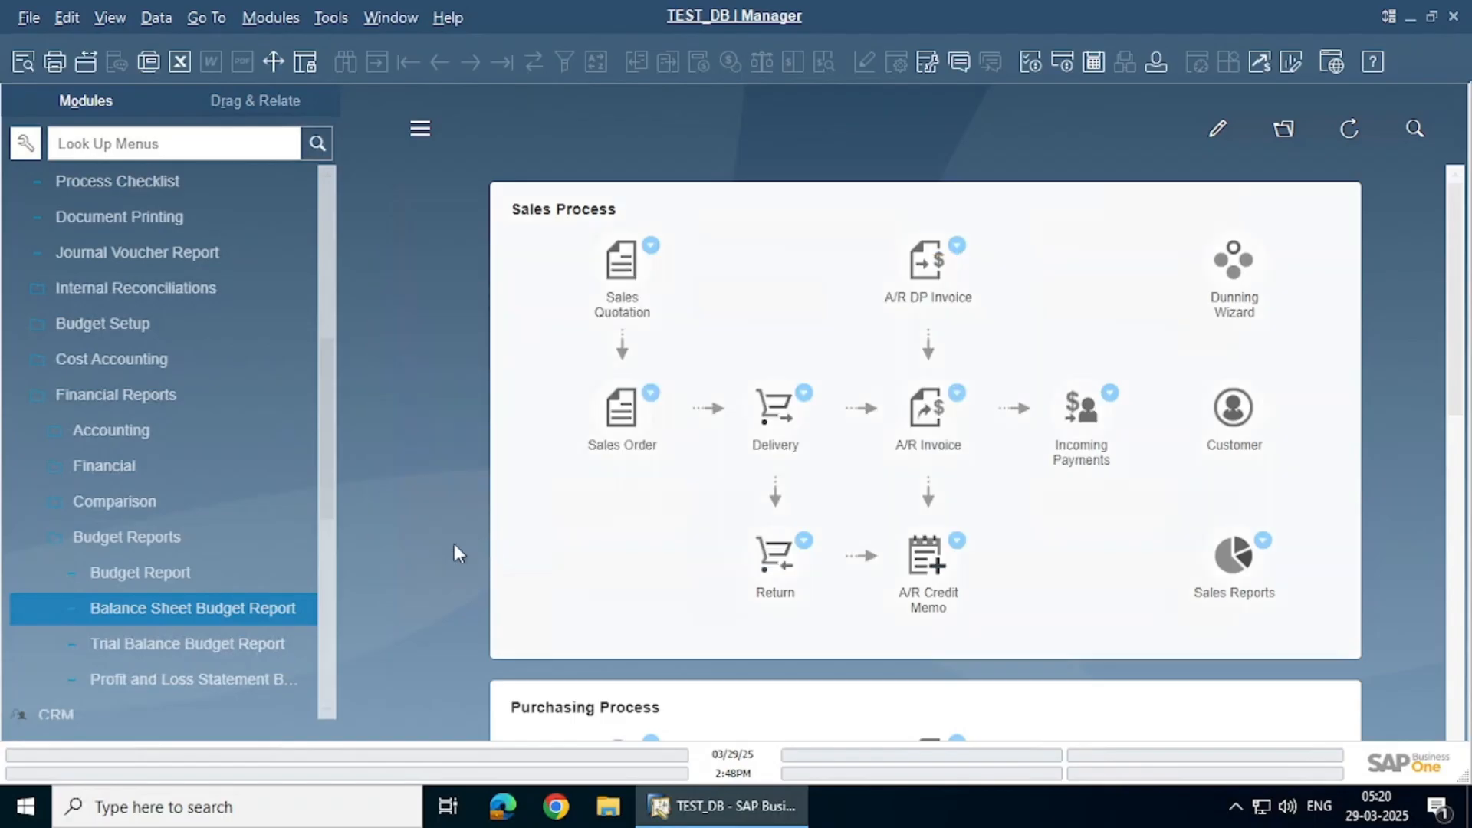
click(242, 643)
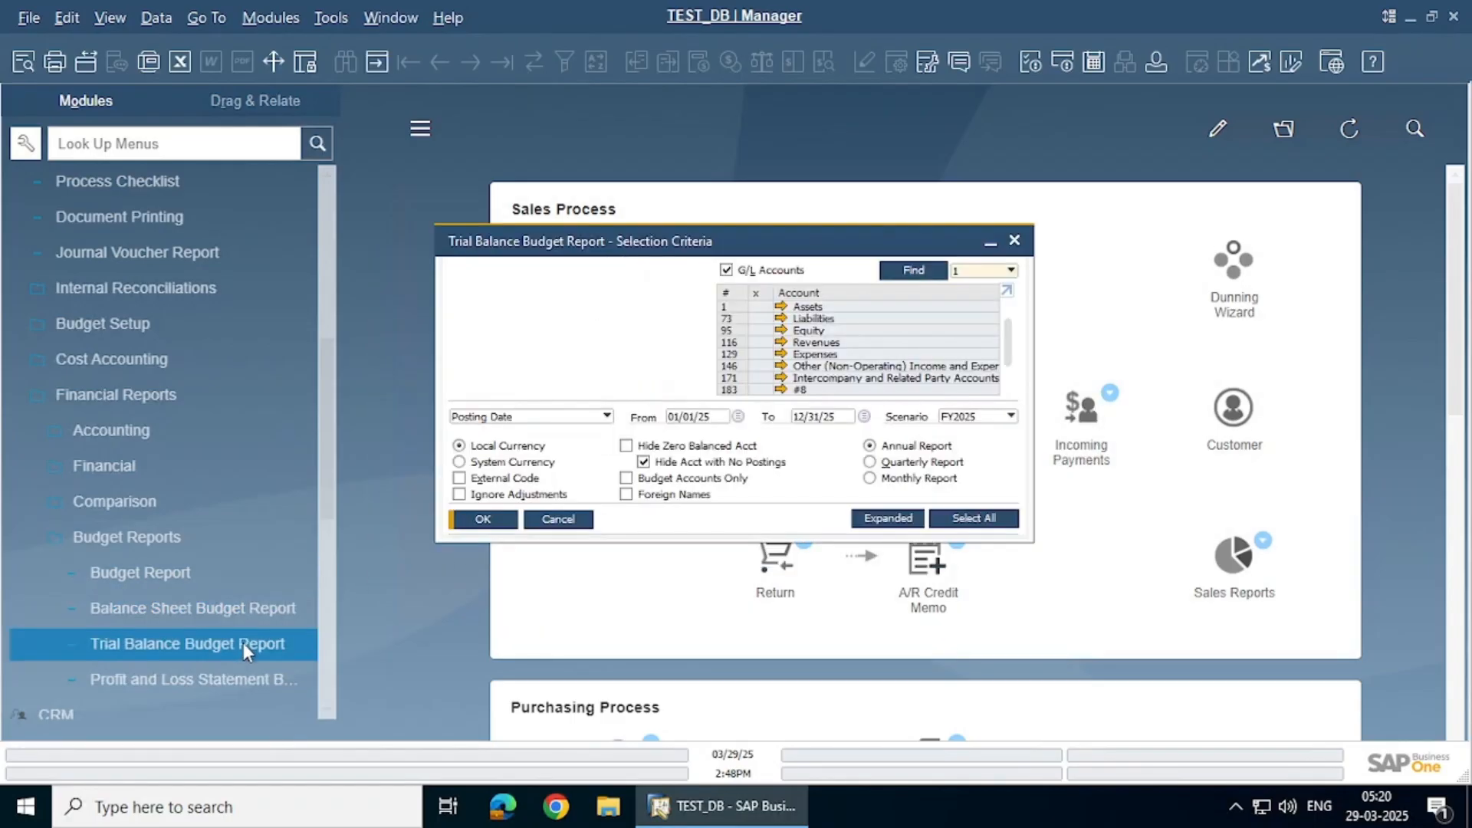
click(494, 521)
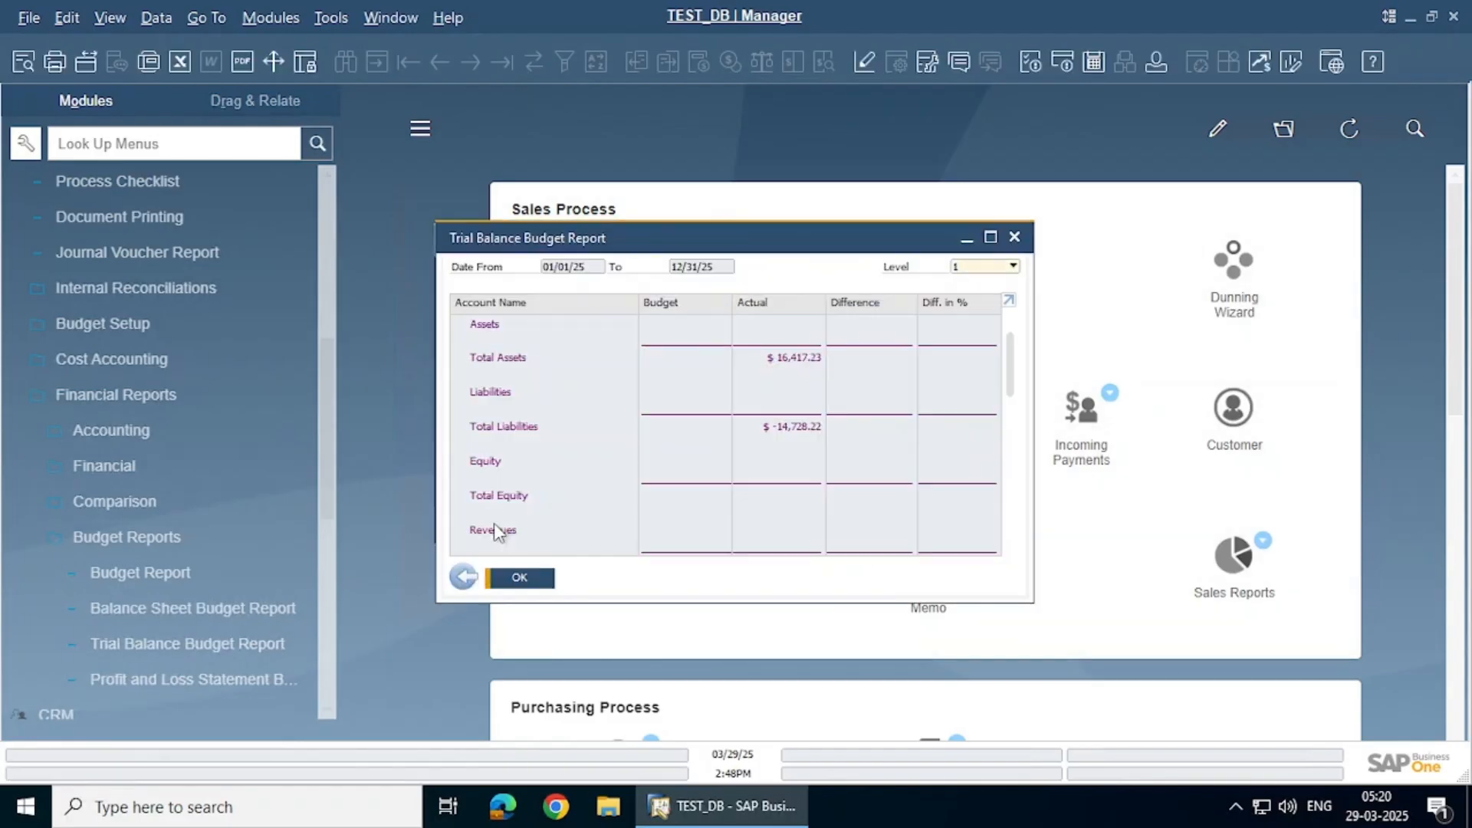
click(990, 236)
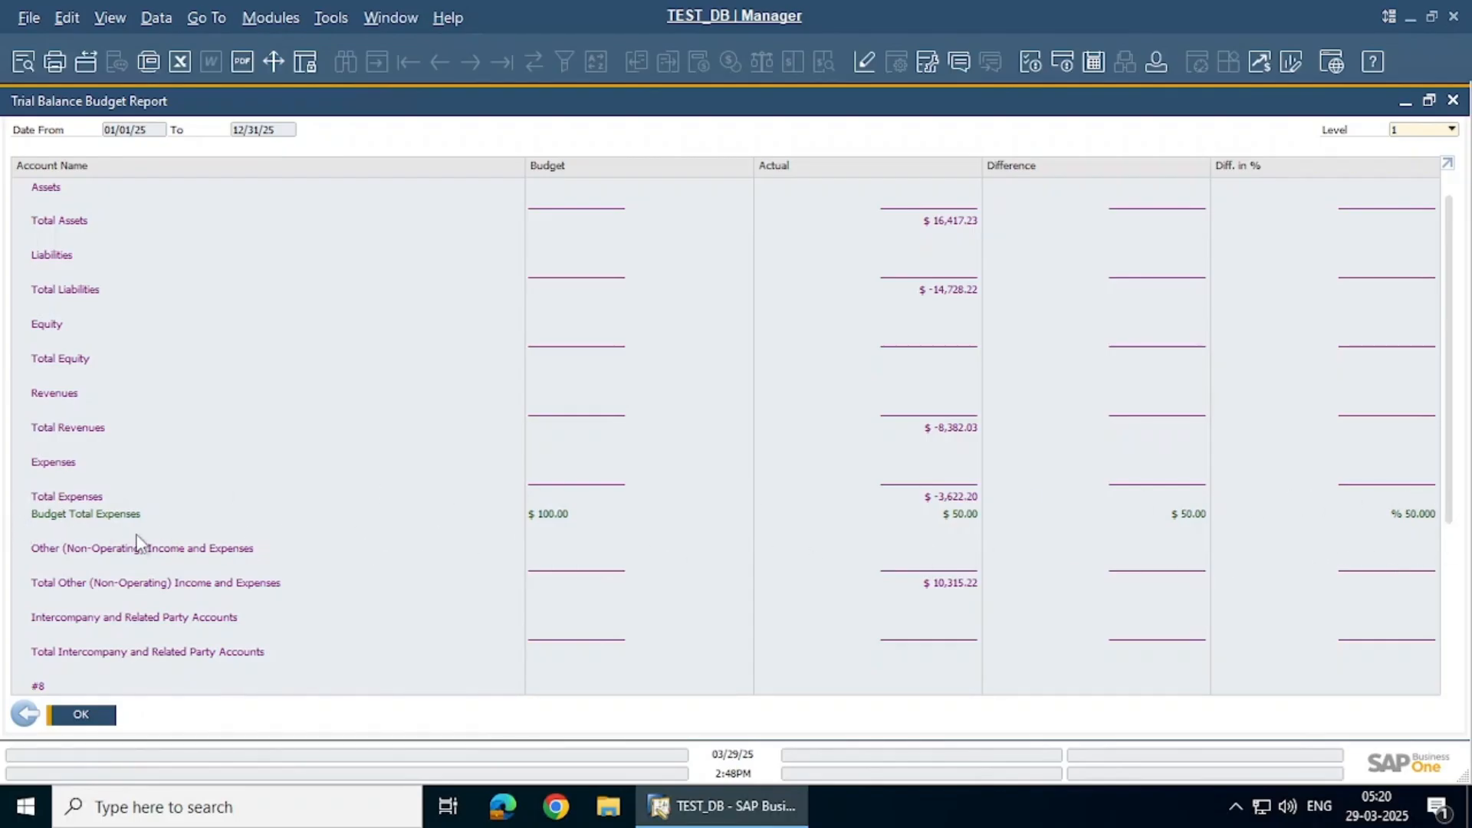
Review the trial balance at level 10 detail (Services $100 budget, $50 actual), then return to criteria
click(1420, 127)
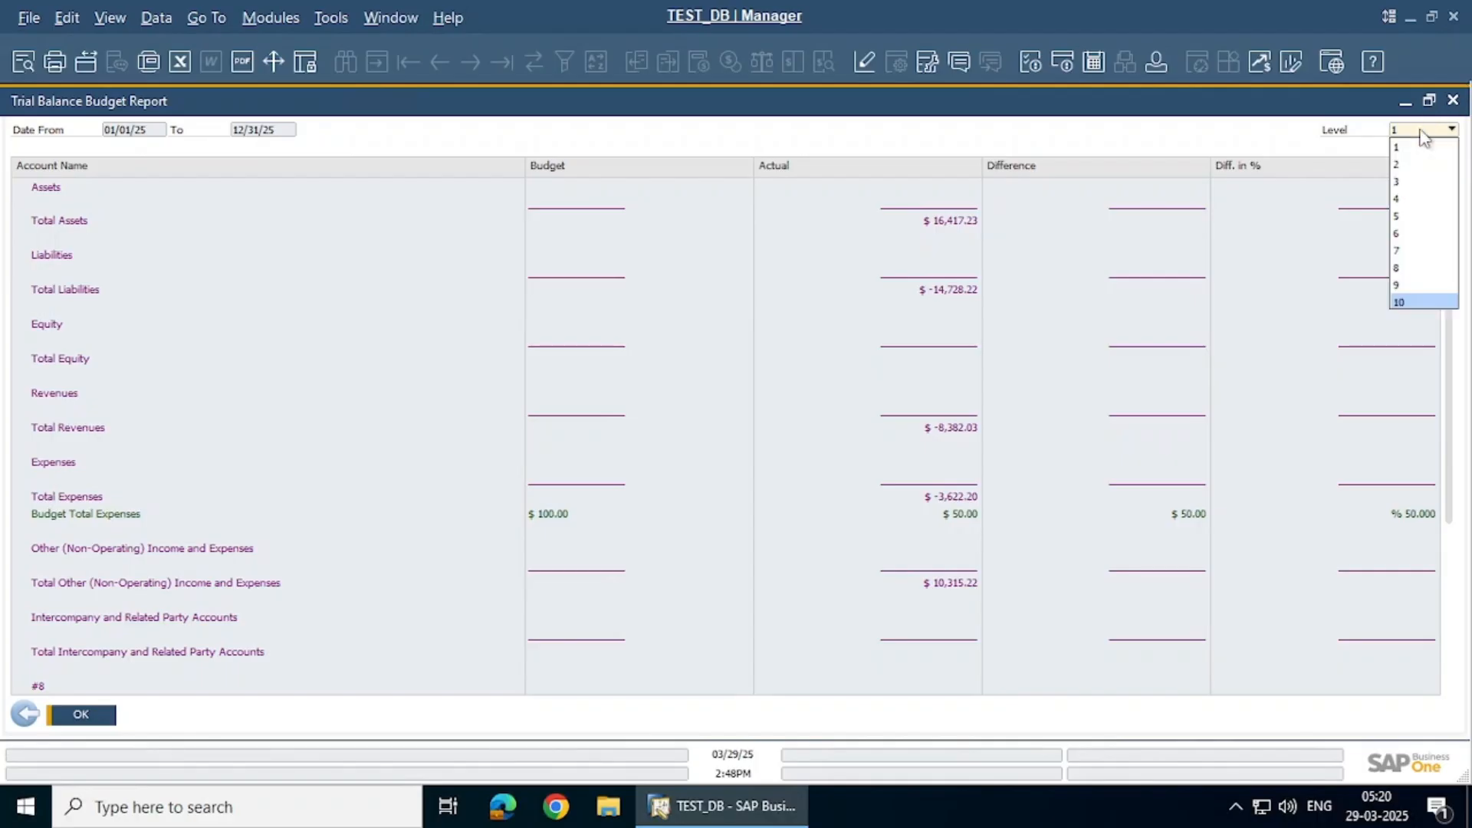
click(1417, 300)
scroll(1391, 299, down, 6)
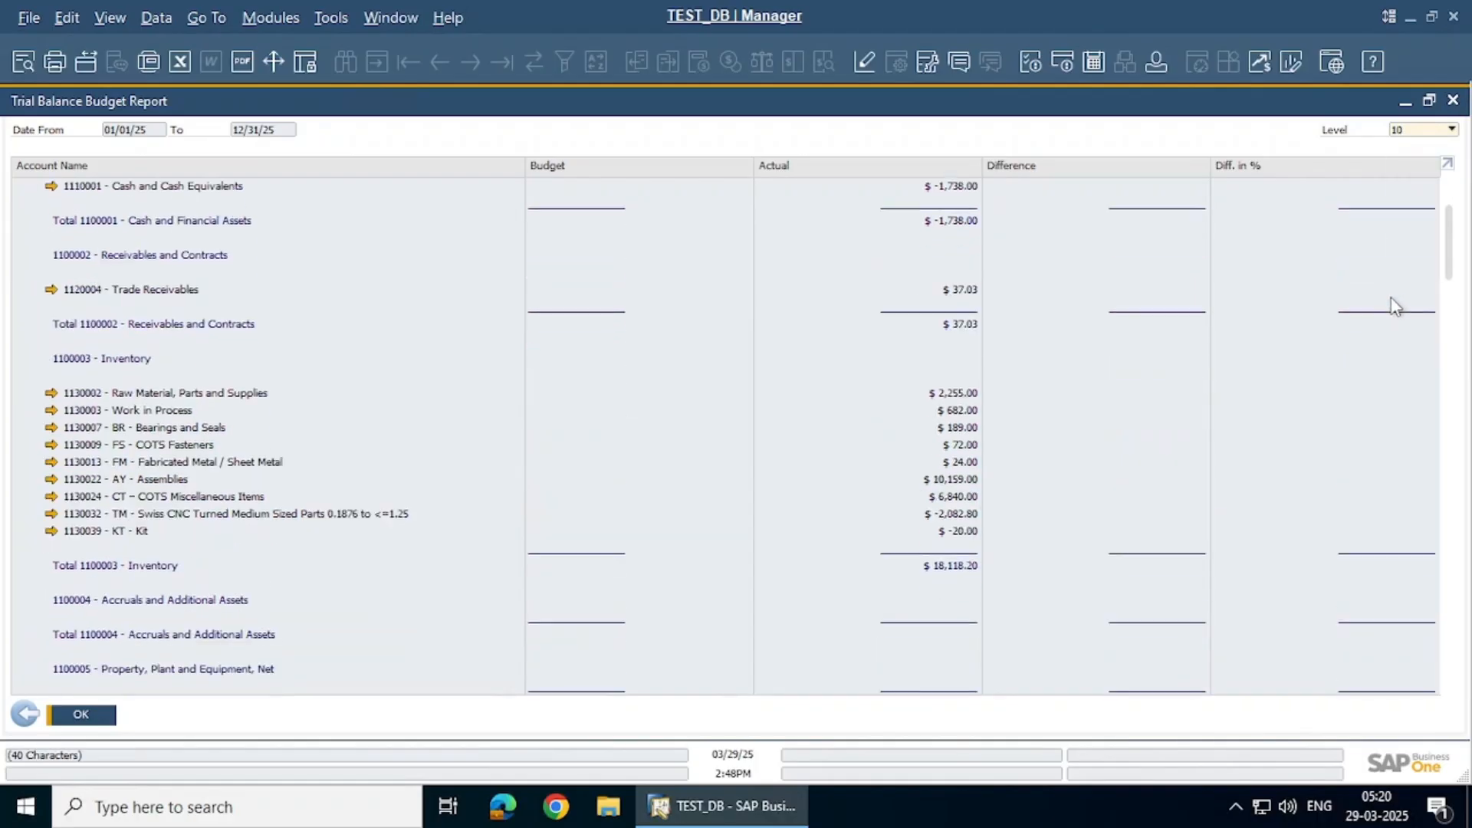
drag(1452, 310, 1451, 511)
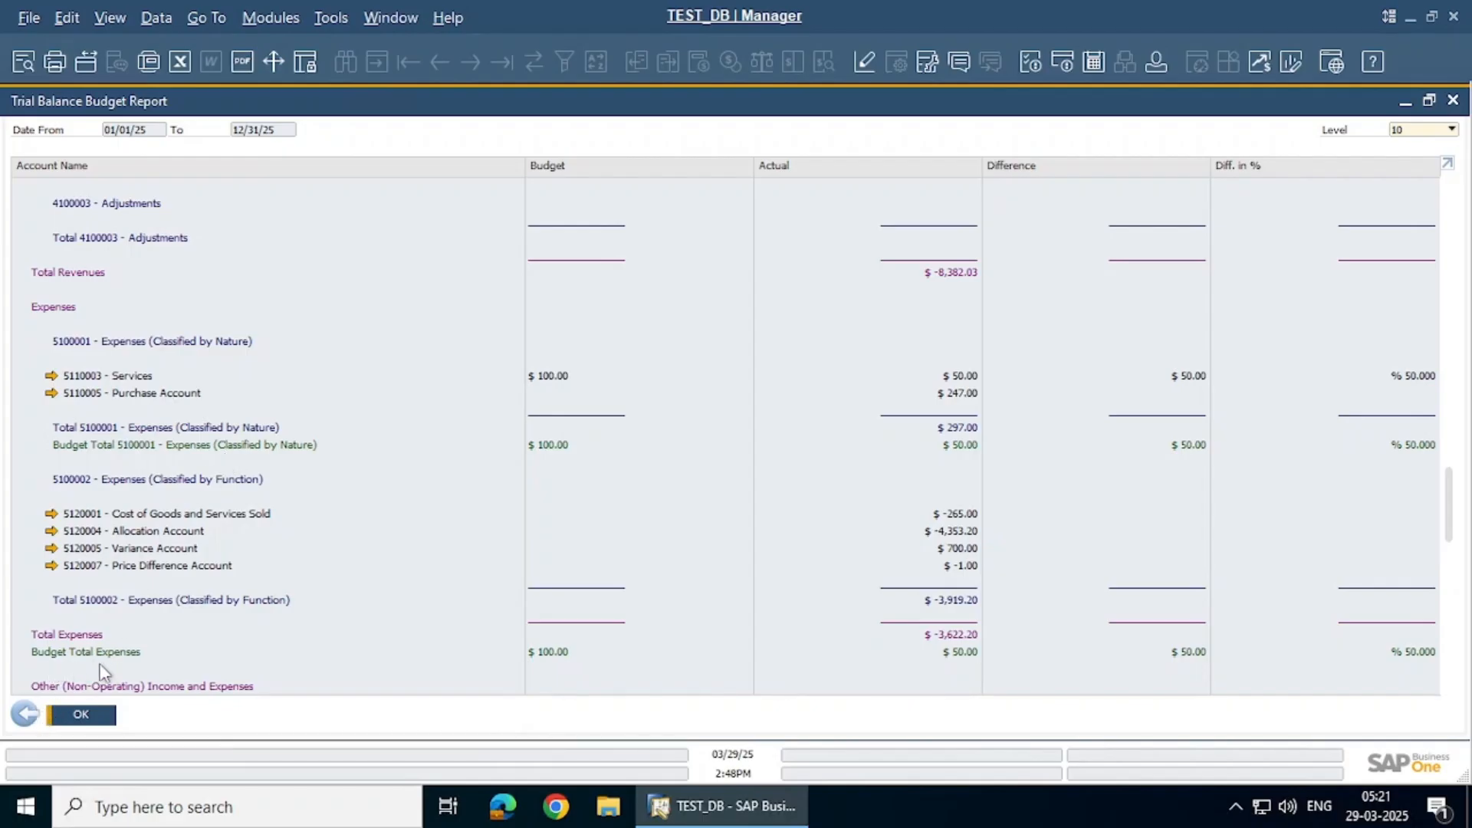
click(23, 715)
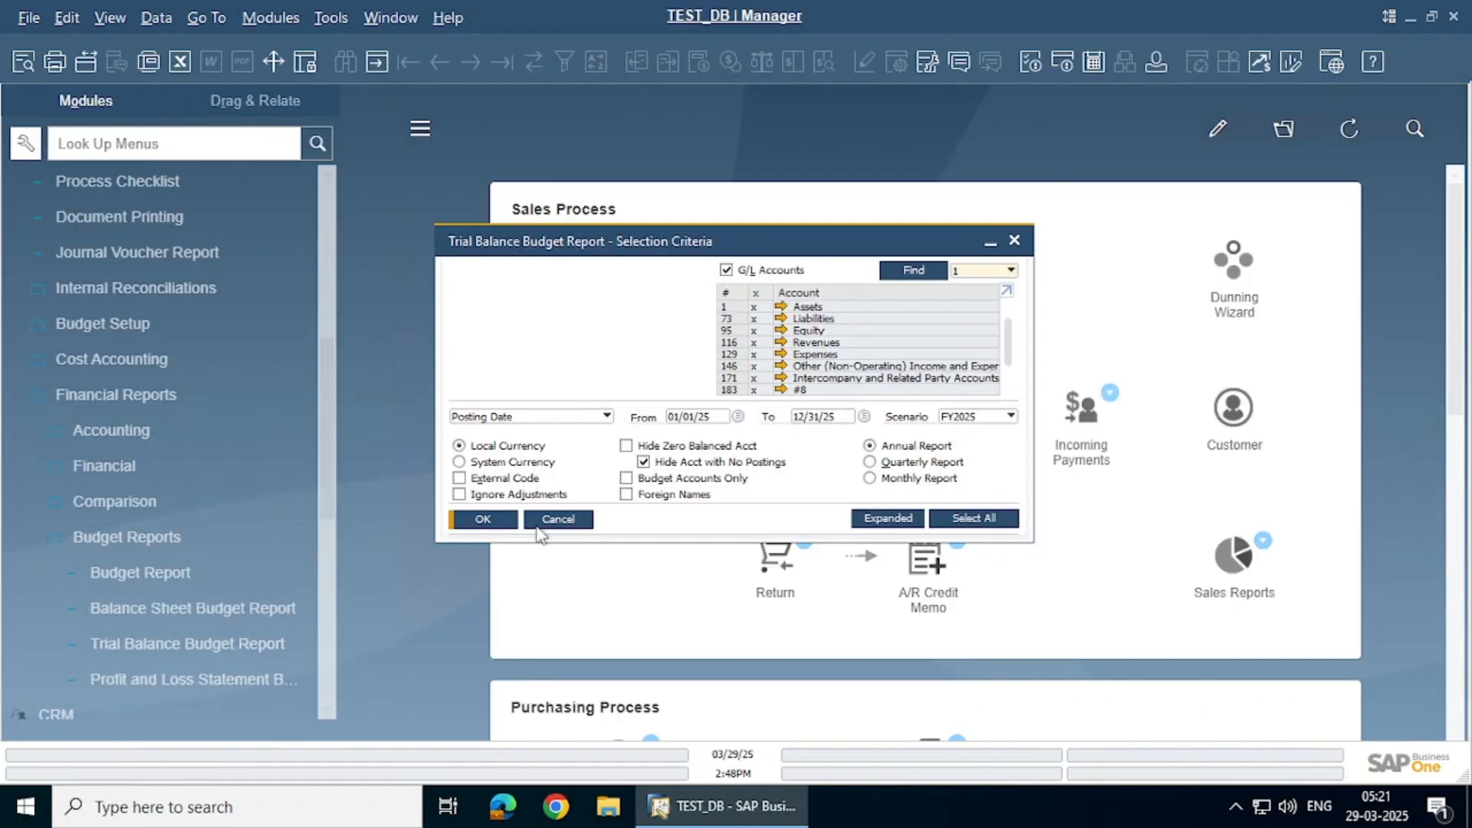
Run the FY2025 Profit and Loss Statement Budget Report and maximize its window
click(559, 519)
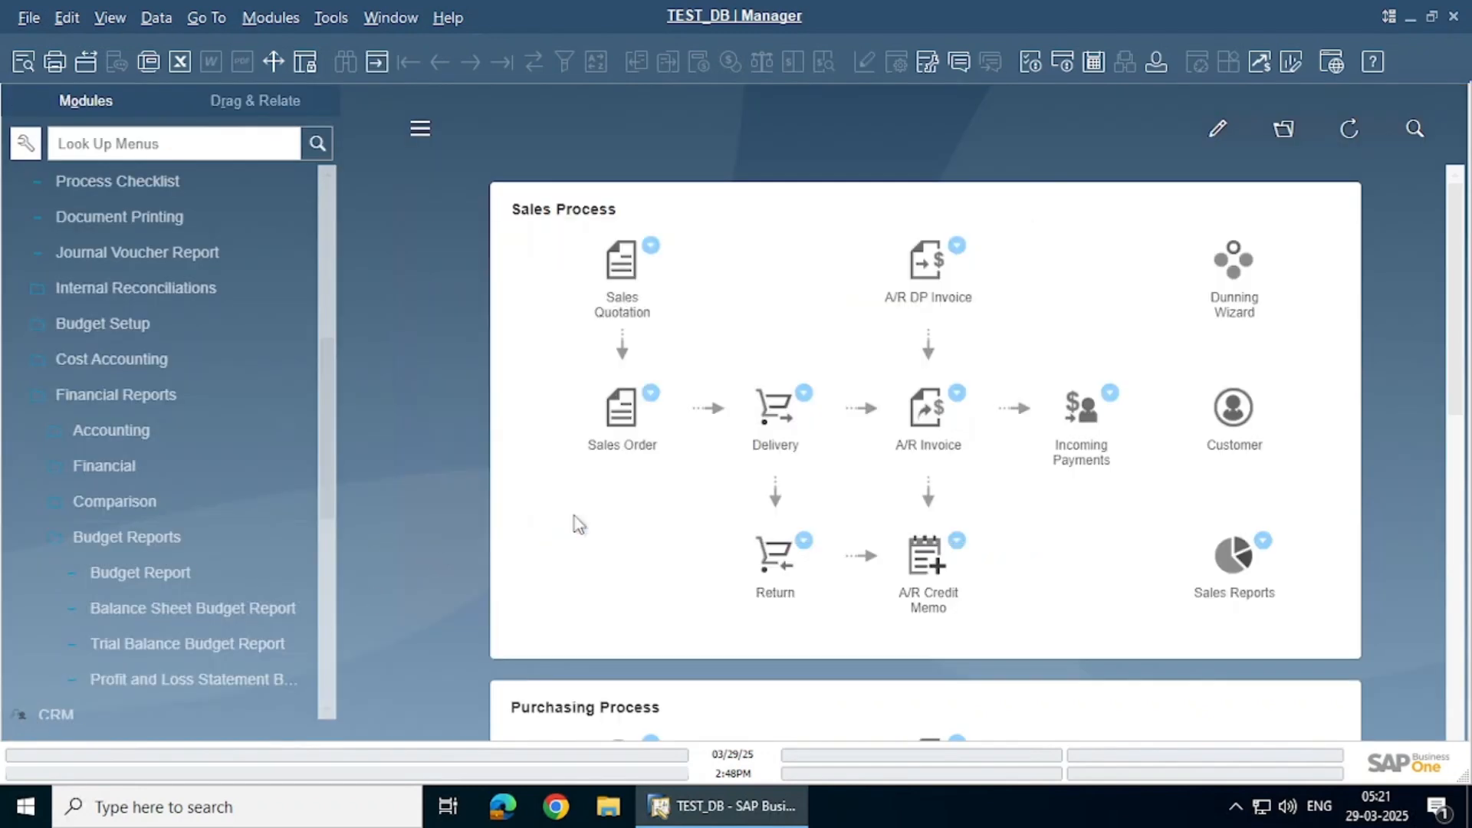
click(172, 678)
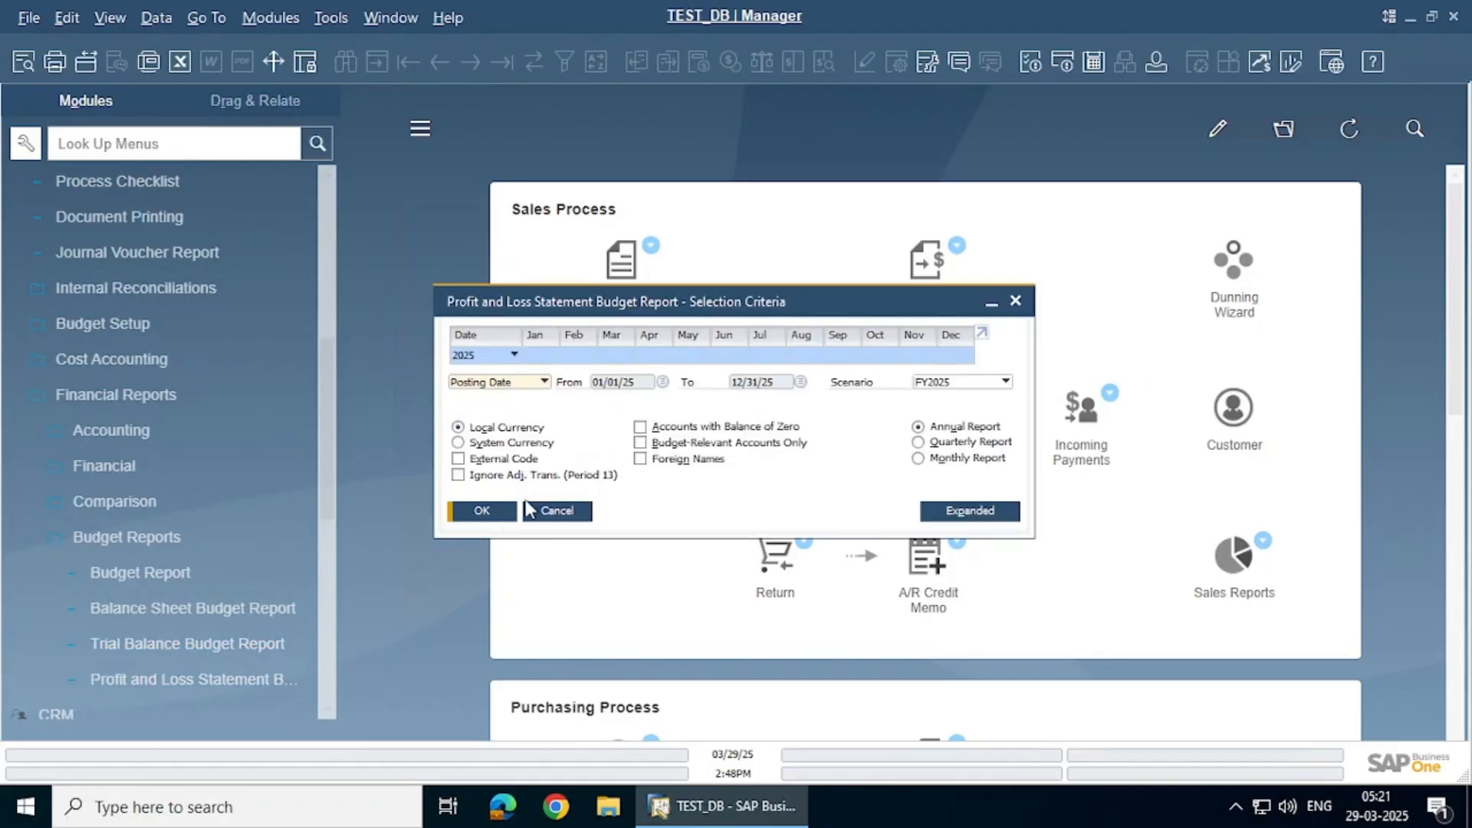
click(497, 513)
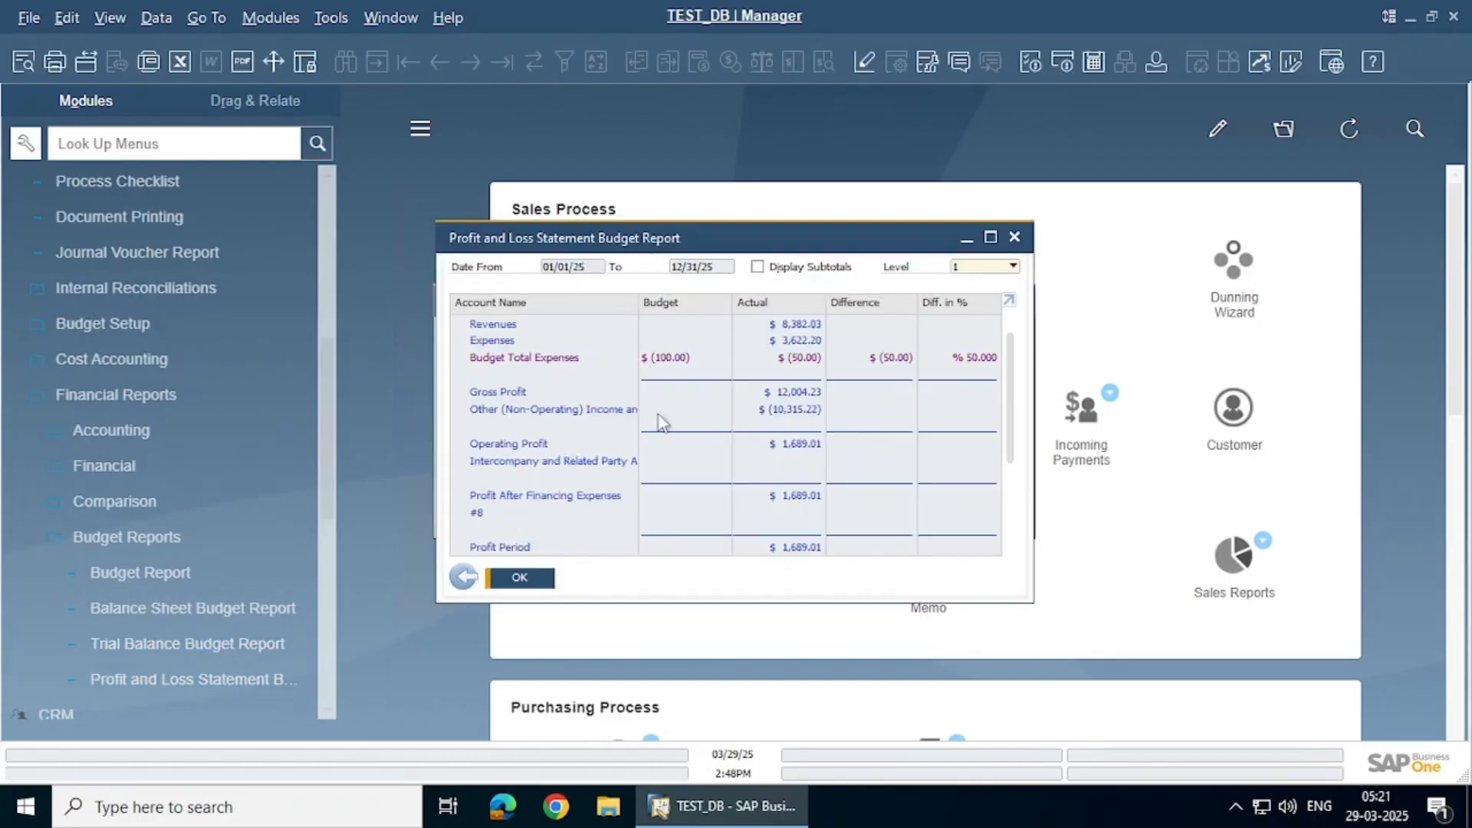
click(991, 236)
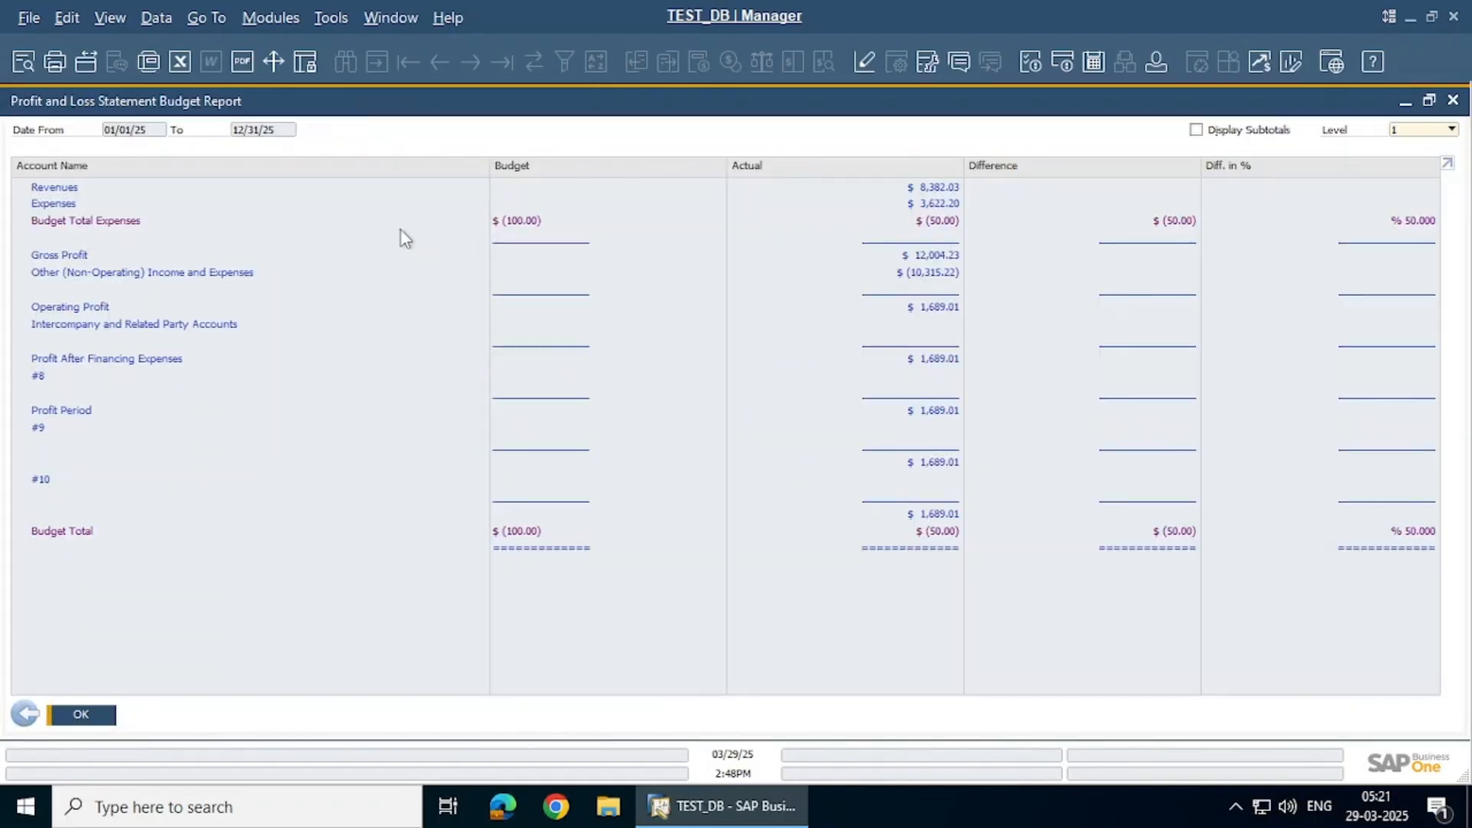
Review the P&L budget report at level 10 detail ($100 budget, $50 actual), then return to criteria
click(1440, 132)
click(1409, 302)
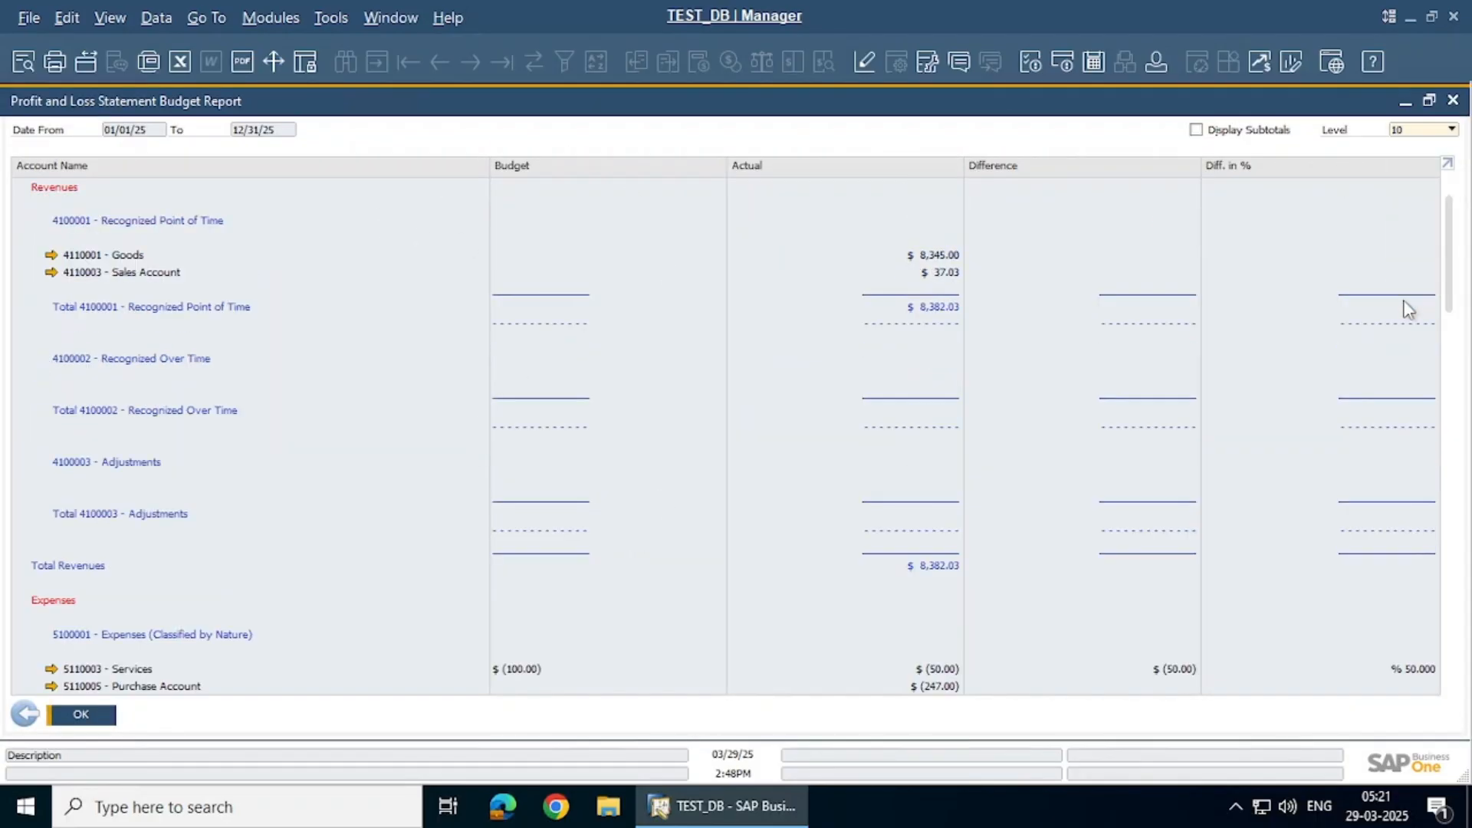
scroll(892, 441, down, 5)
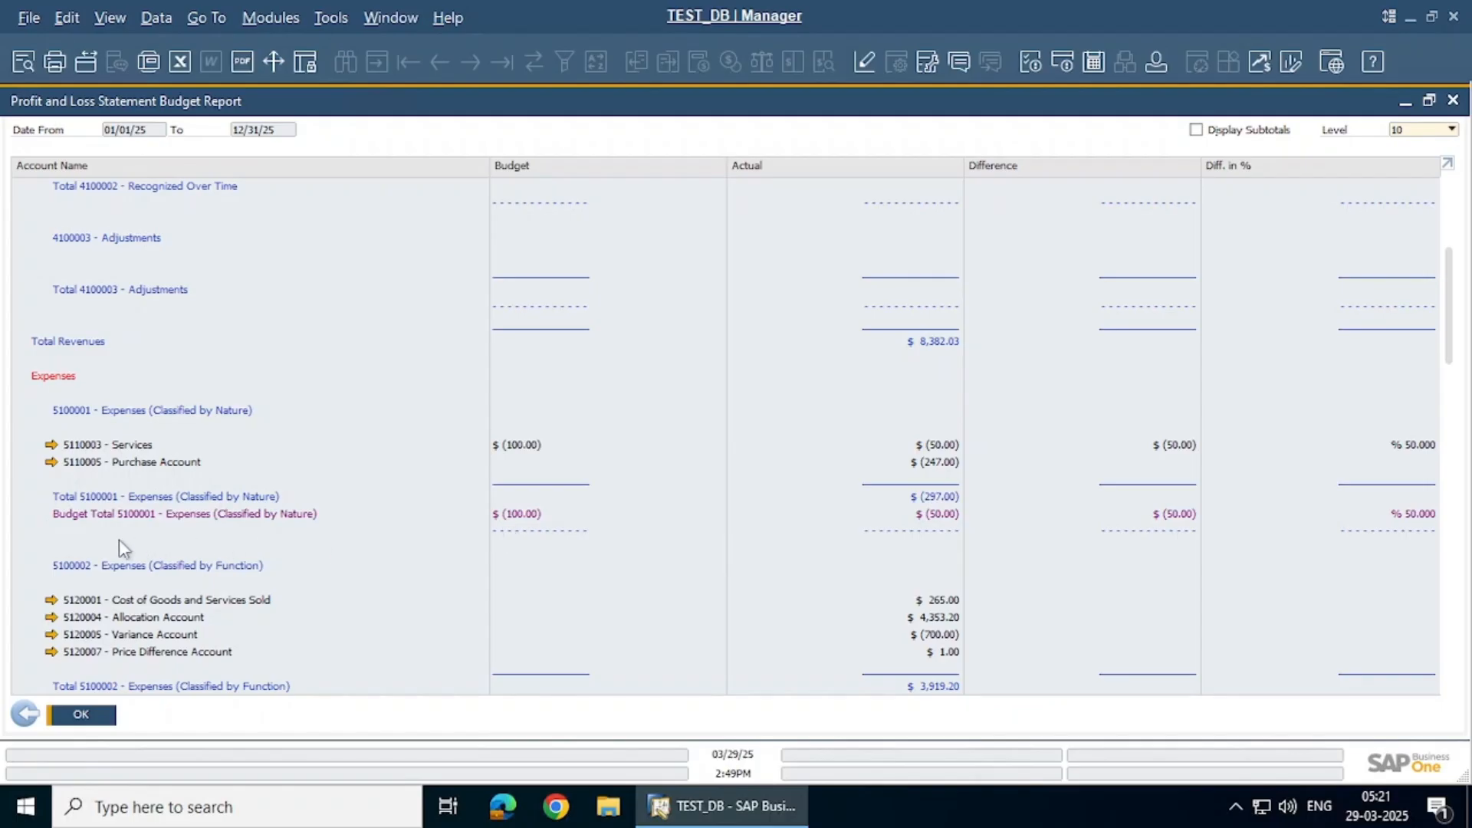
scroll(119, 541, down, 8)
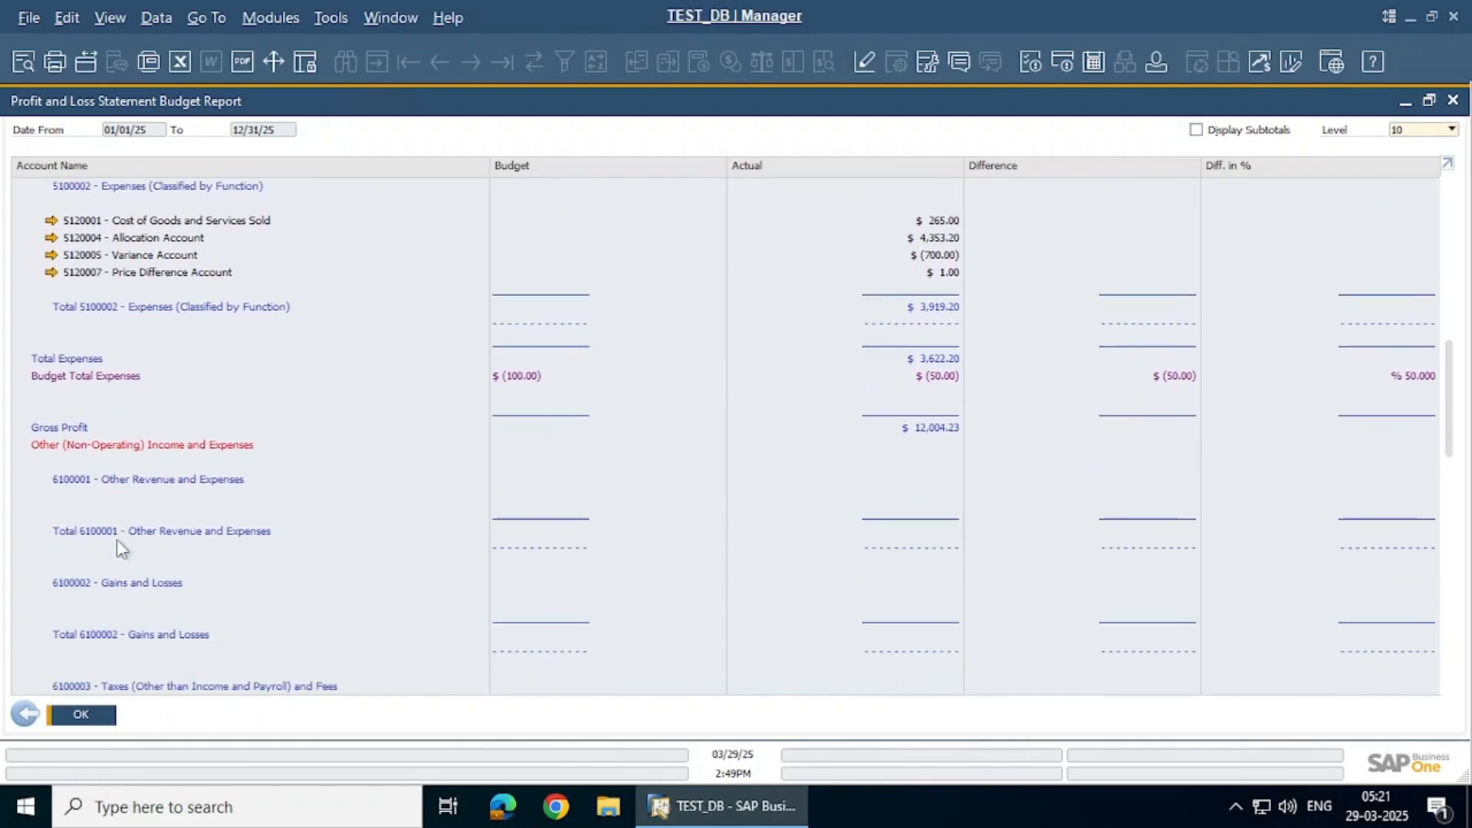
scroll(116, 540, down, 2)
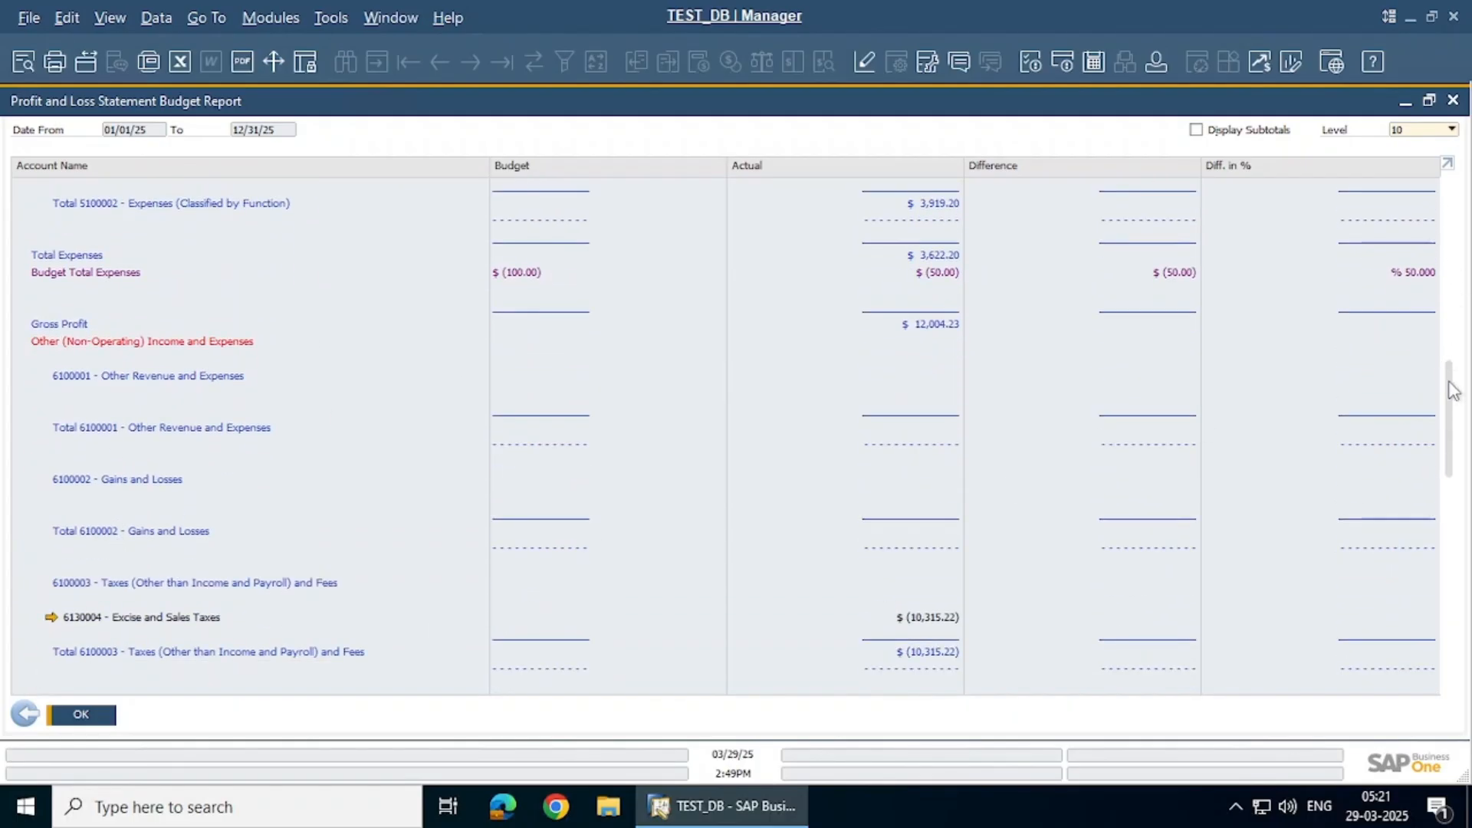
drag(1451, 391, 1447, 609)
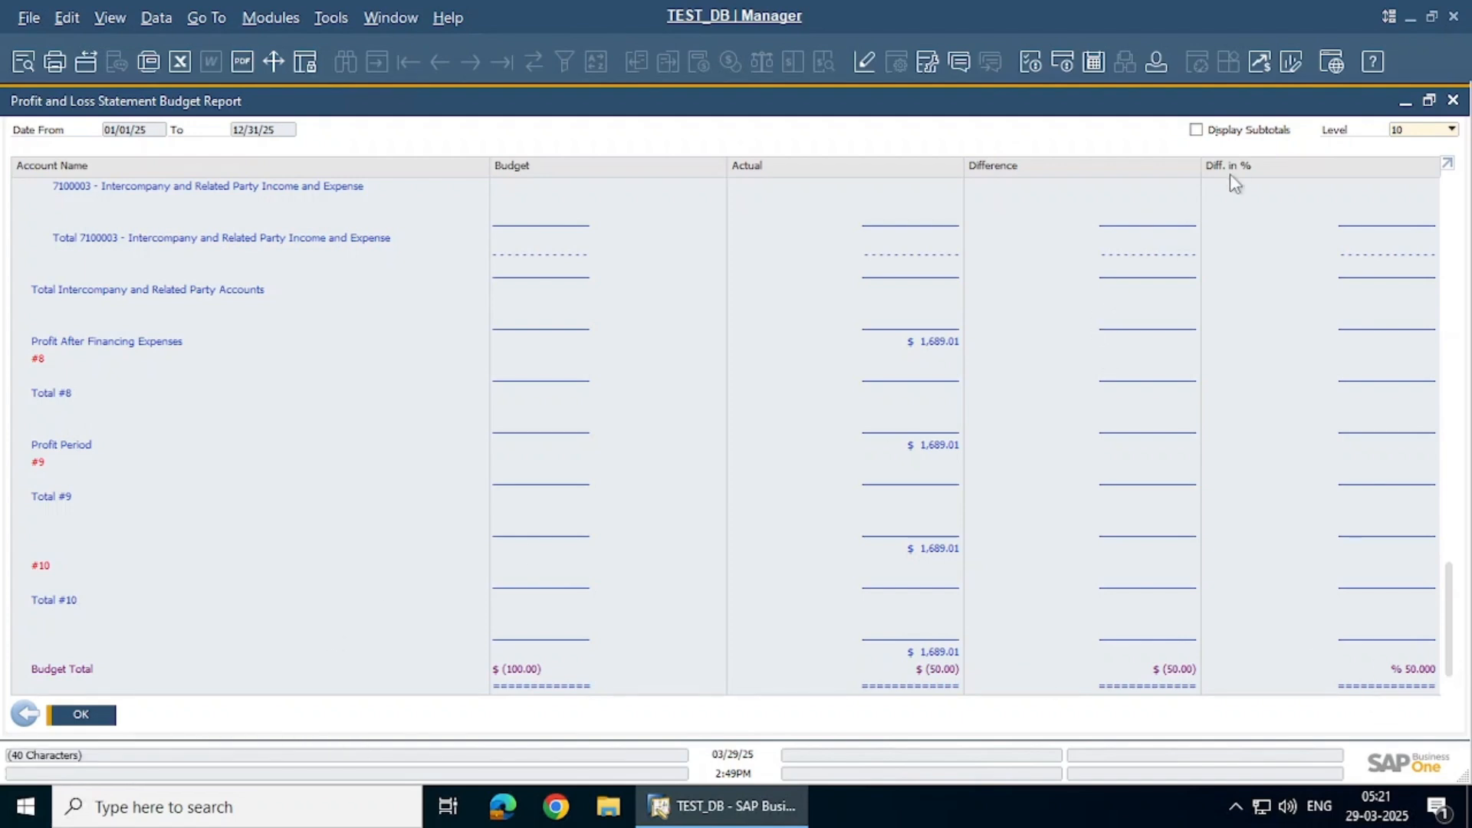
click(24, 714)
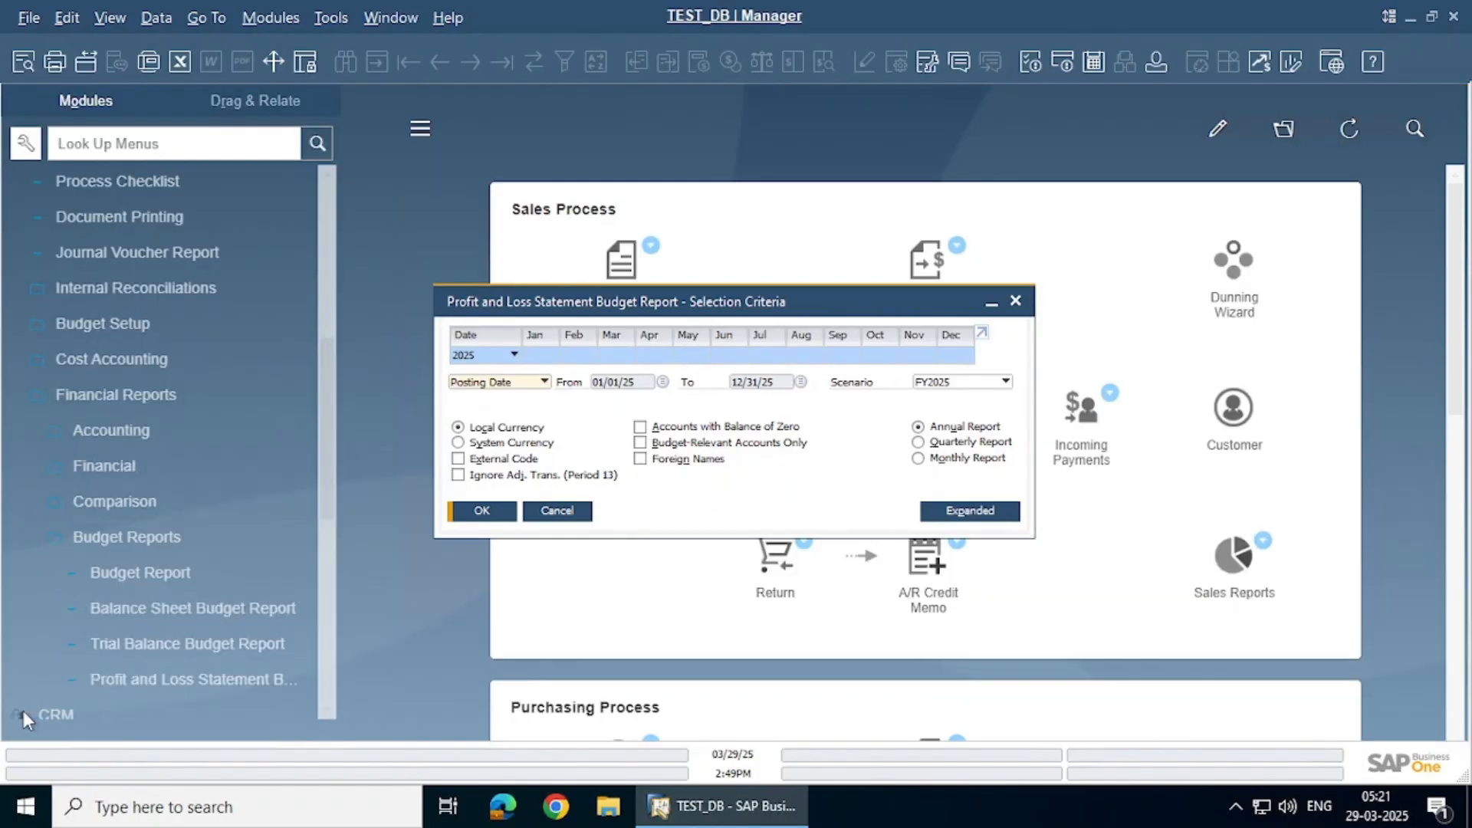
Rerun and close the P&L report, then collapse the Budget Reports and Financial Reports groups
click(483, 512)
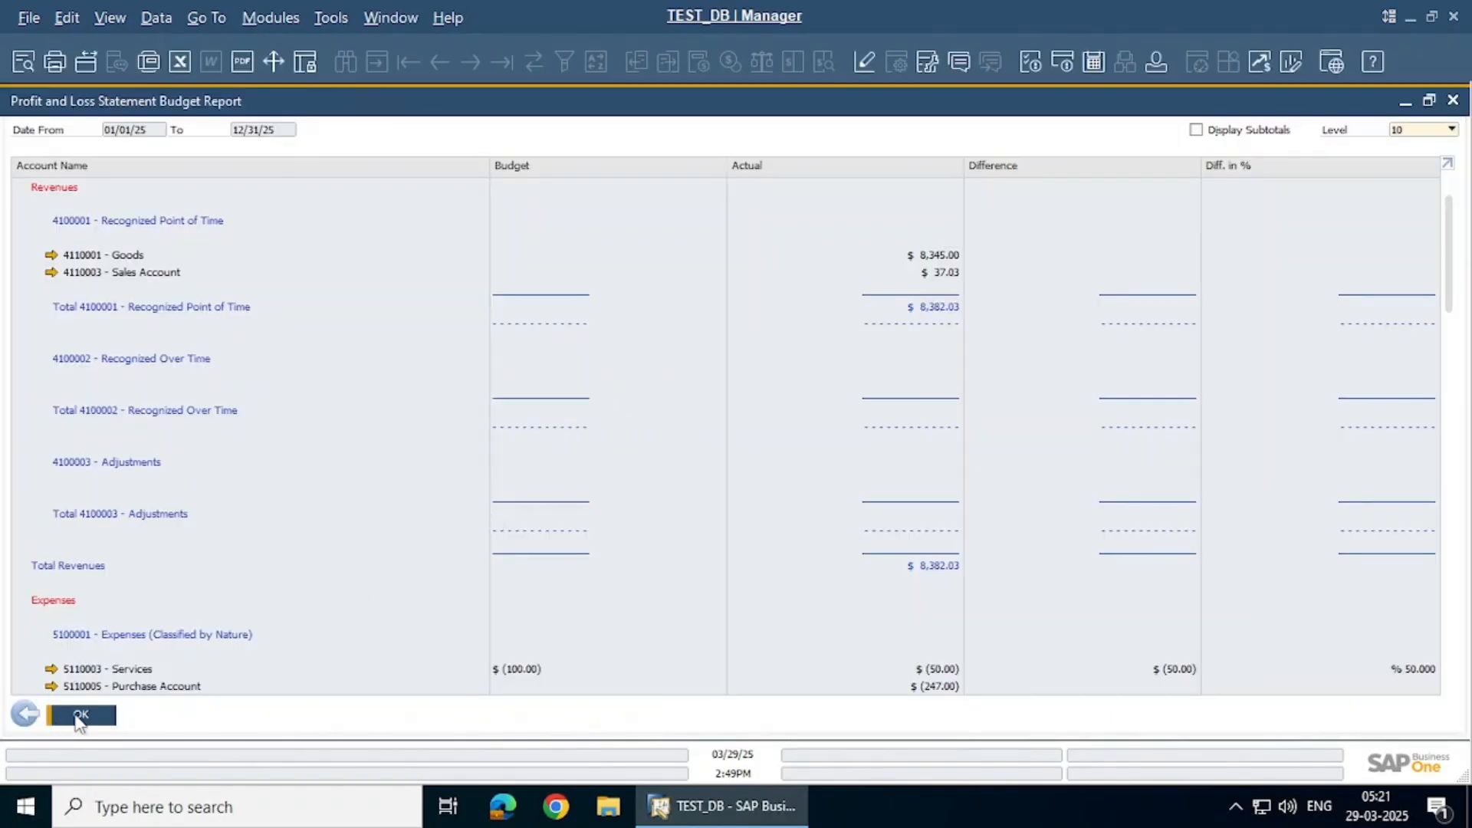
click(81, 716)
click(188, 540)
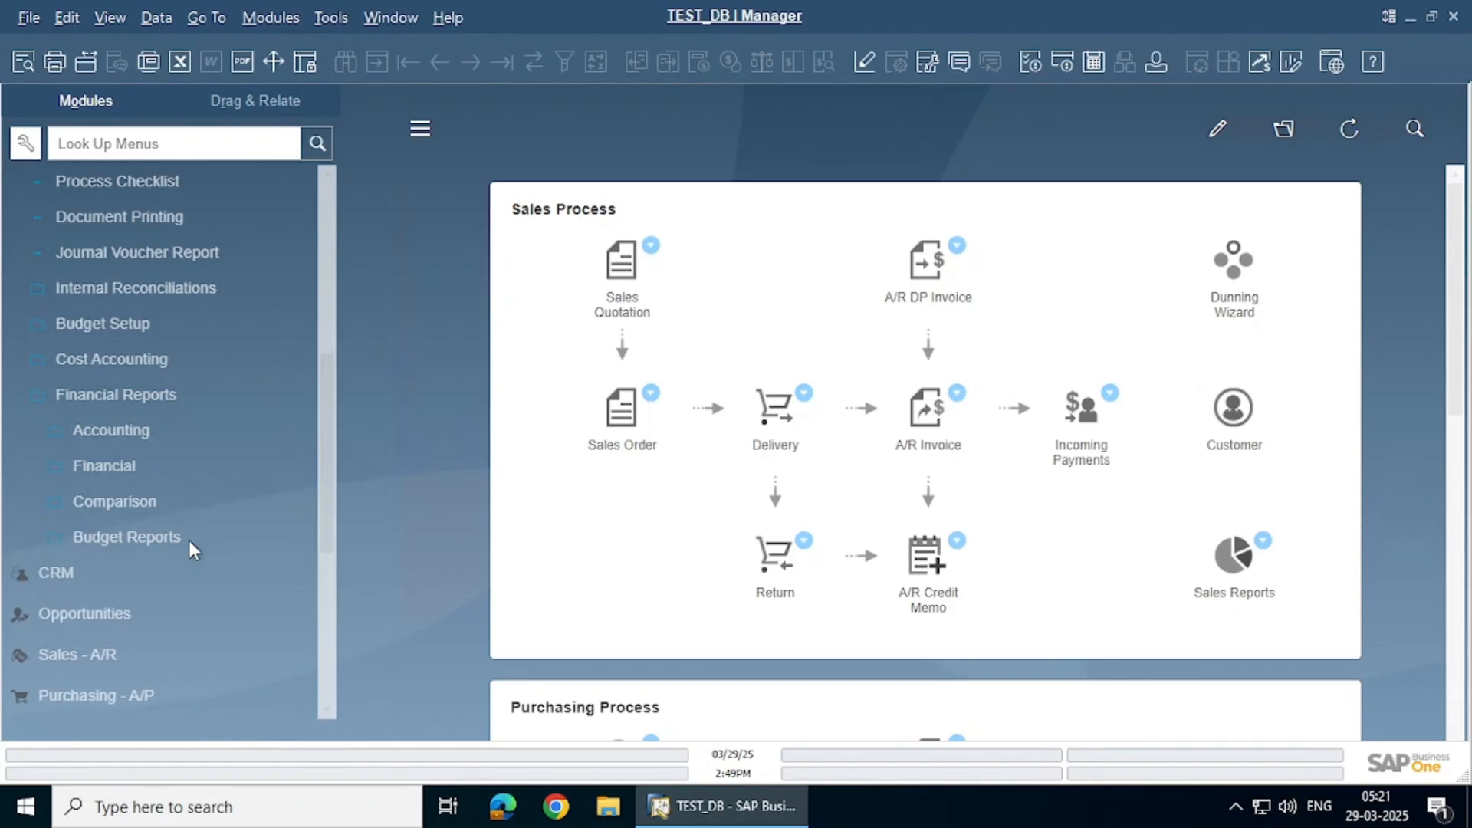
scroll(188, 540, up, 3)
click(196, 604)
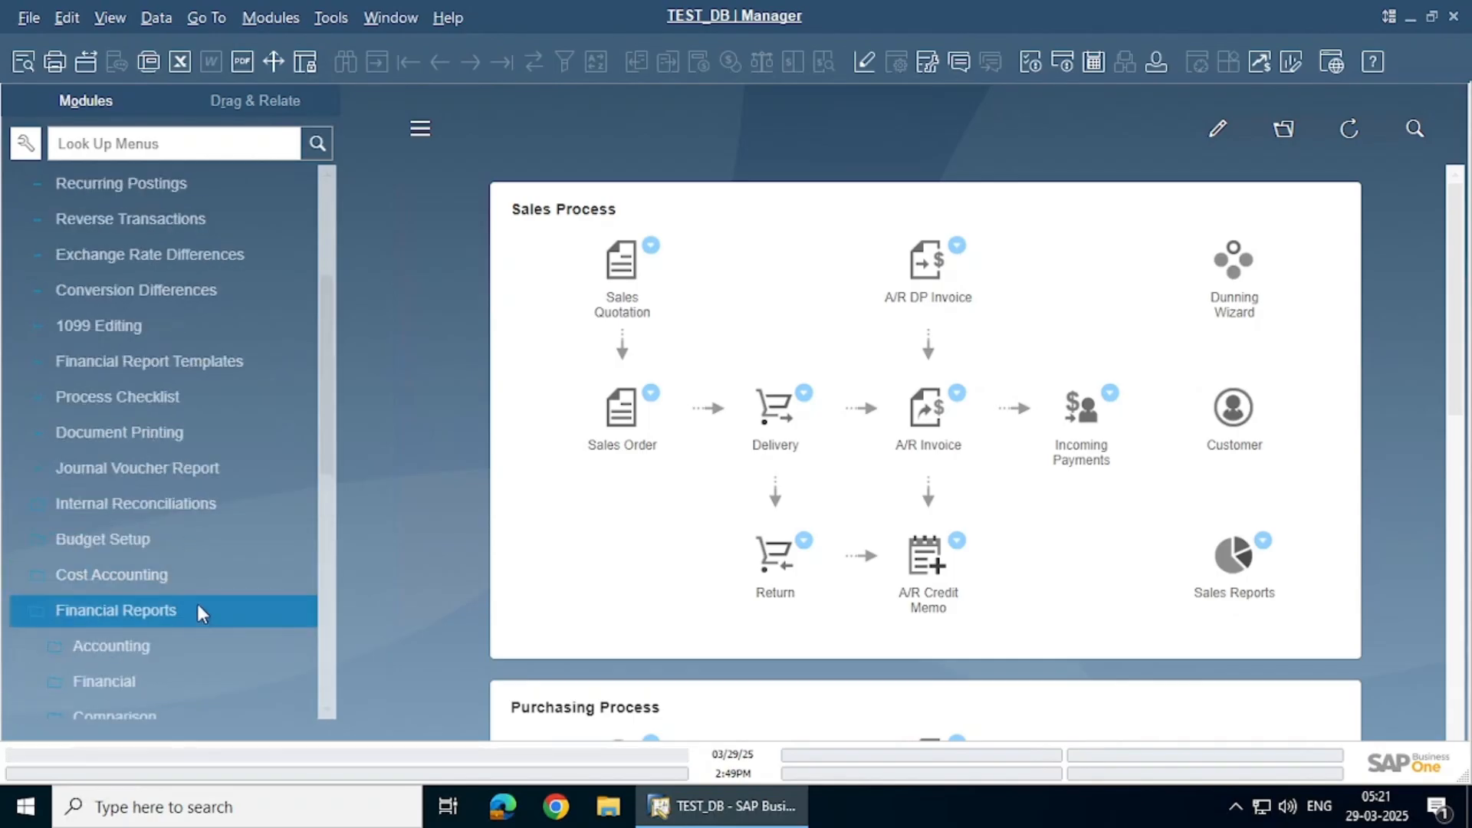
click(198, 612)
scroll(197, 604, up, 4)
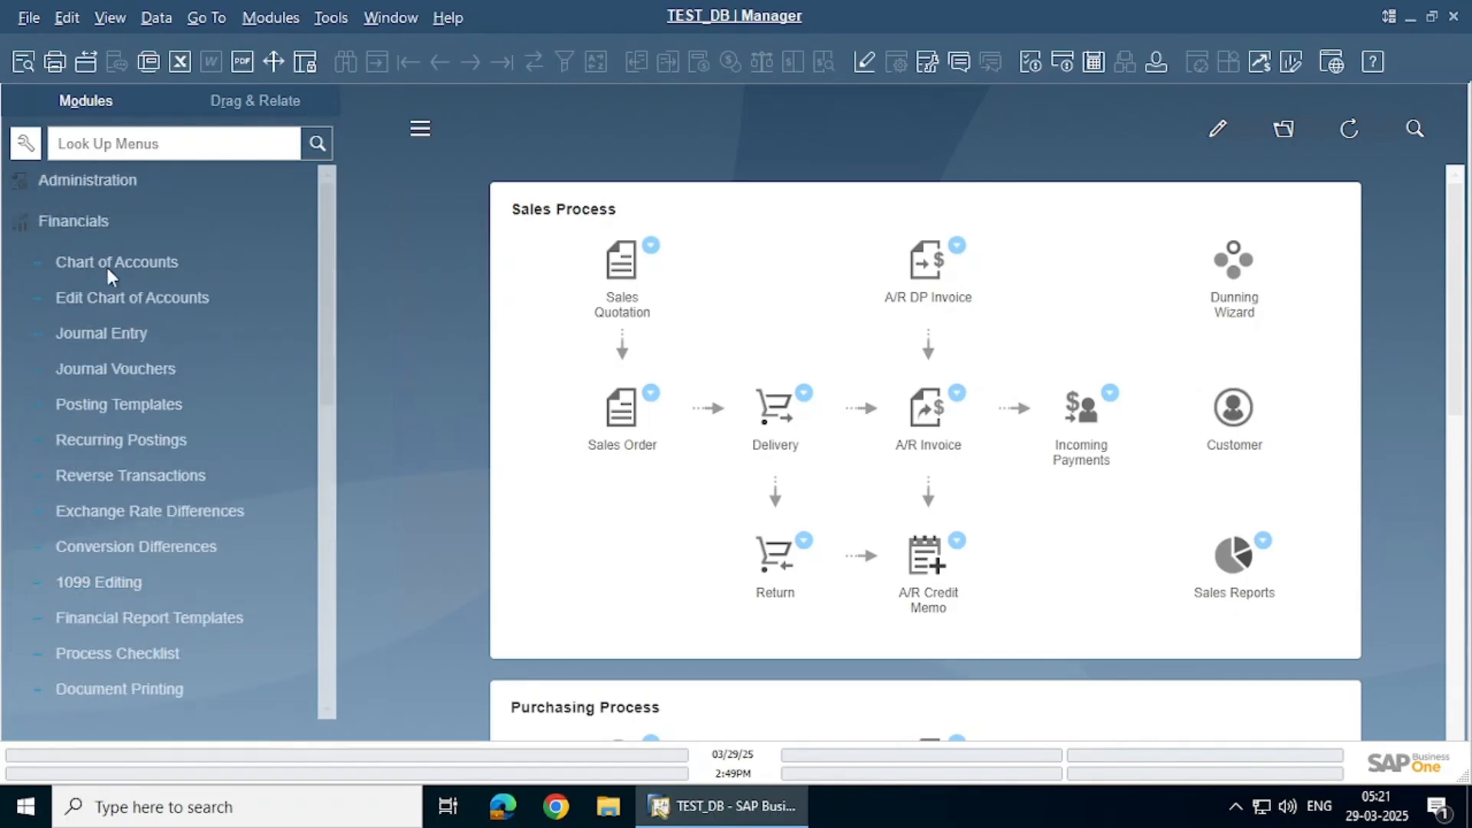